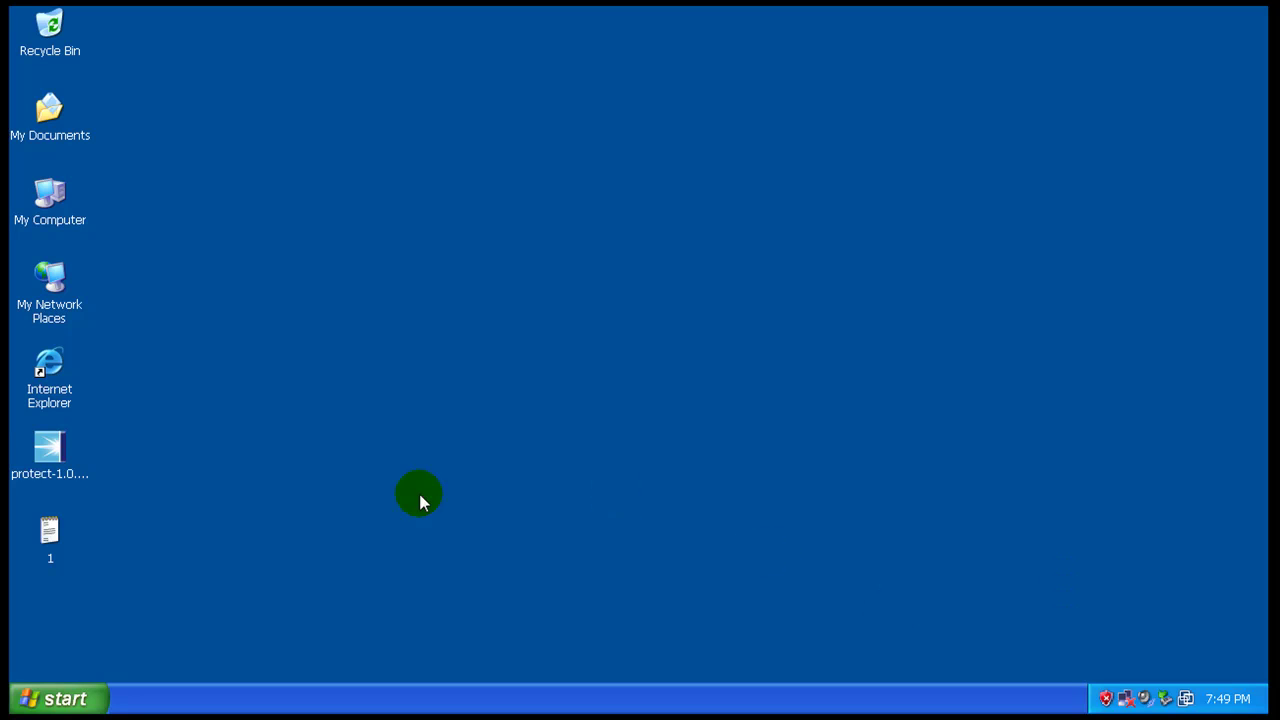
- Move the protect-1.0.18-32 installer to the desktop centre and shift file 1 up the left column
{"action": "left_click_drag", "start_coordinate": [50, 447], "coordinate": [470, 376]}
{"action": "left_click", "coordinate": [706, 391]}
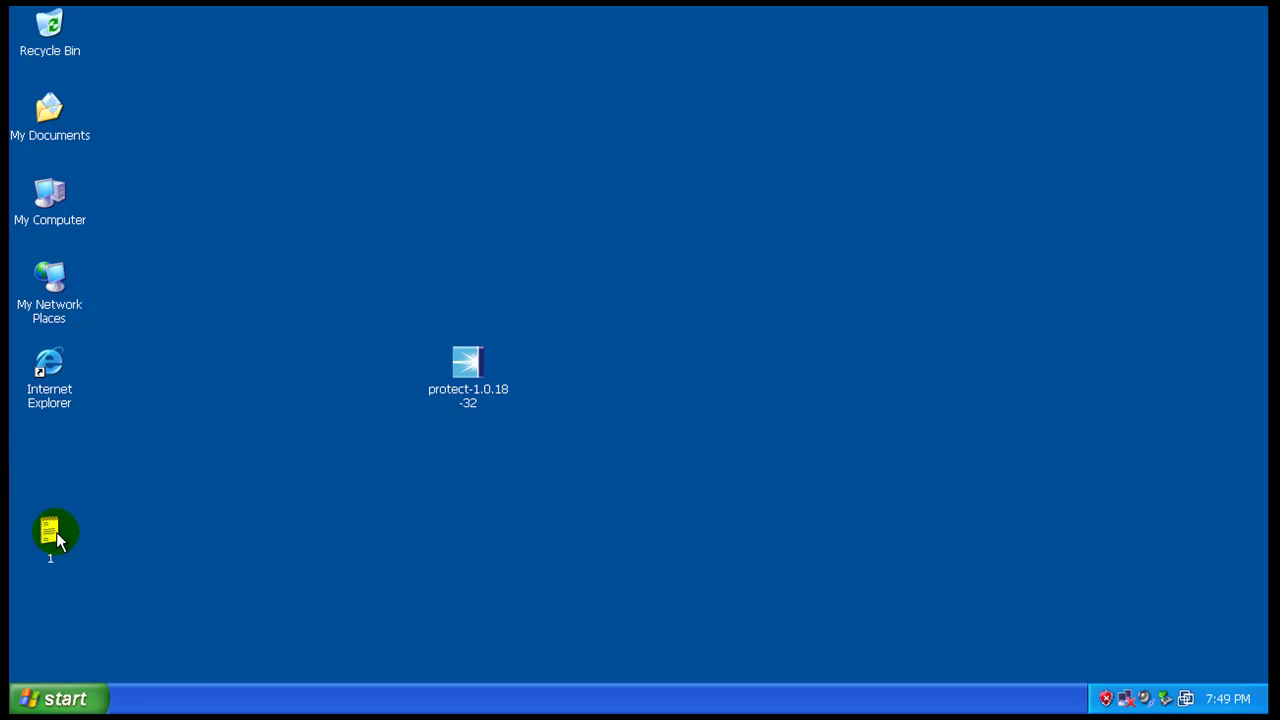
{"action": "left_click_drag", "start_coordinate": [59, 465], "coordinate": [59, 466]}
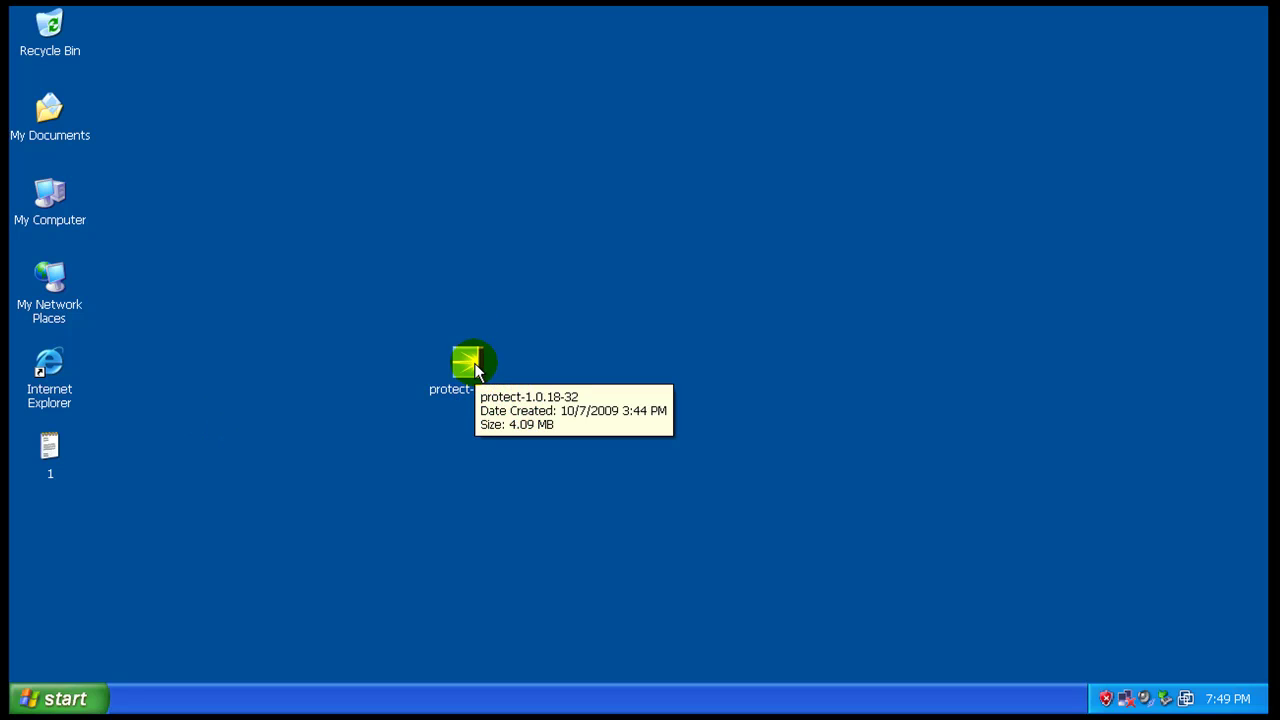
{"action": "right_click", "coordinate": [475, 381]}
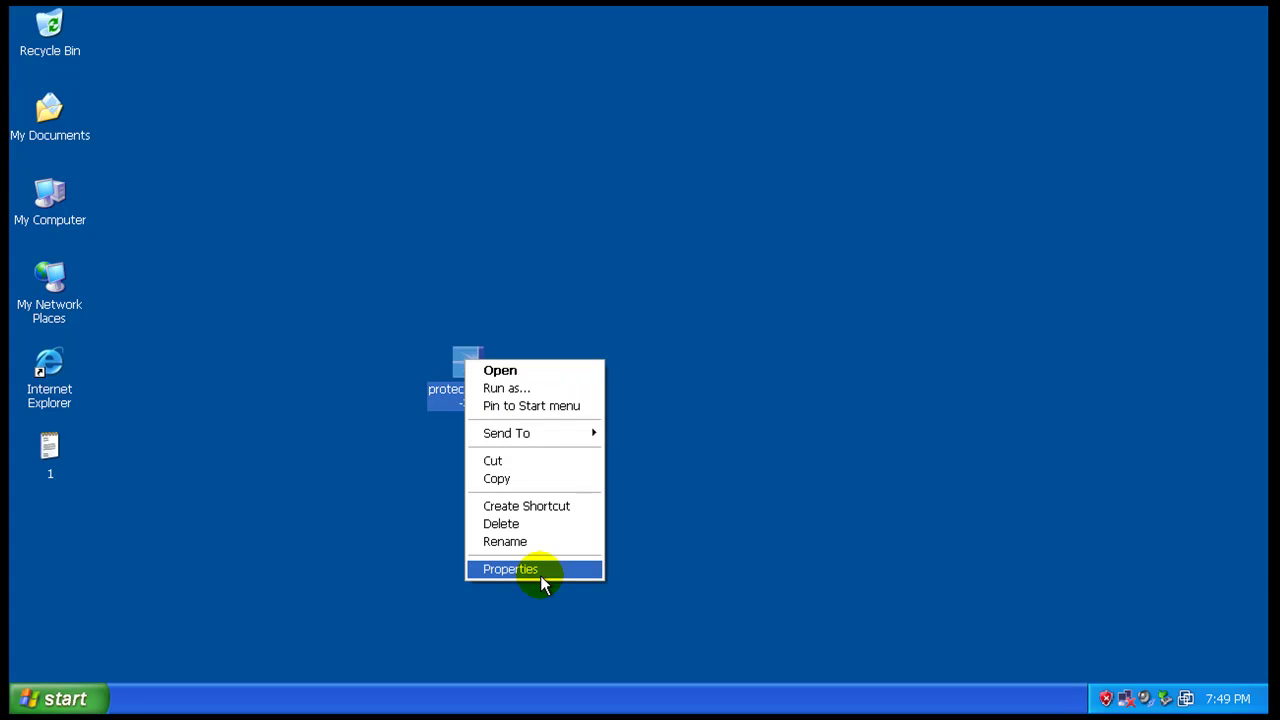
{"action": "left_click", "coordinate": [541, 568]}
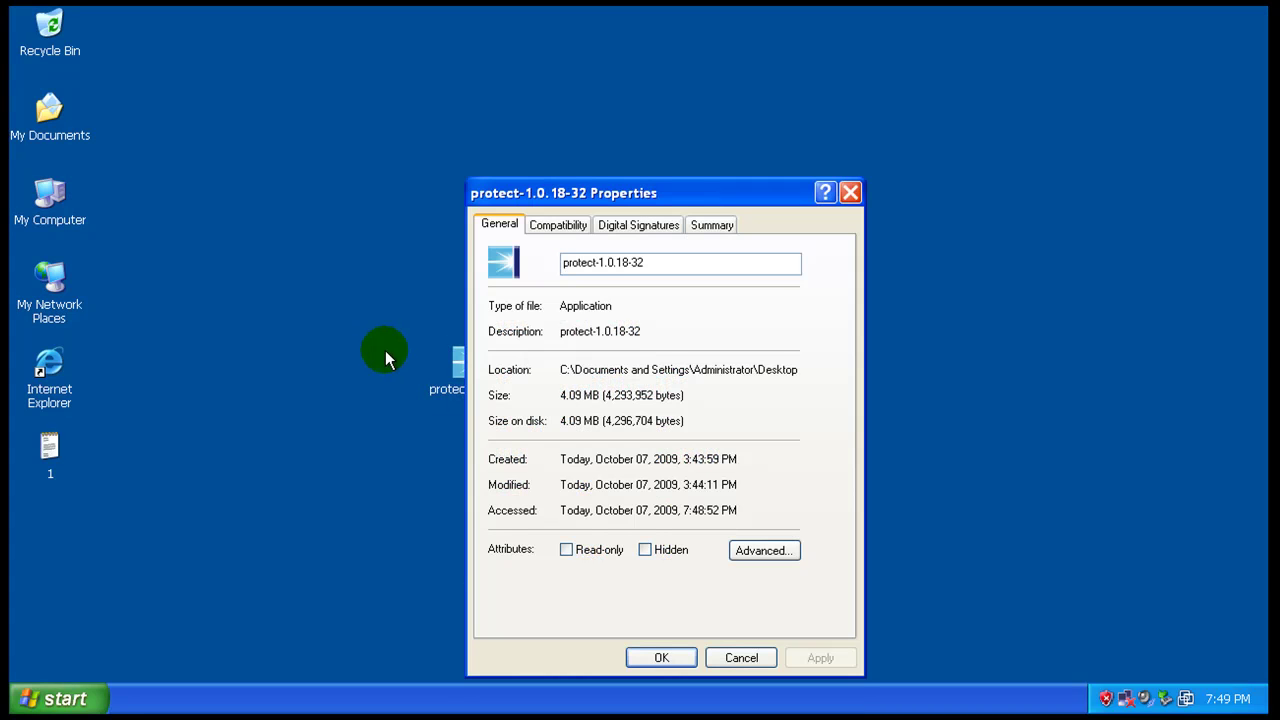
{"action": "left_click", "coordinate": [553, 225]}
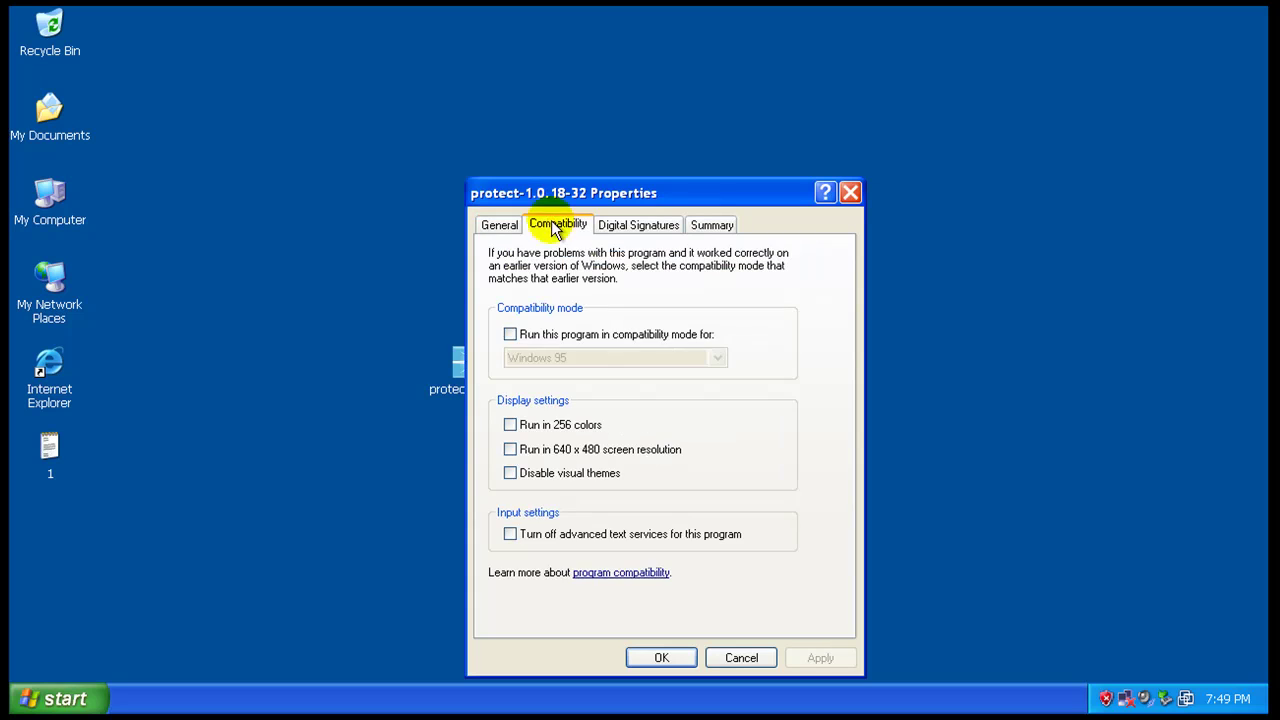
{"action": "left_click", "coordinate": [639, 228]}
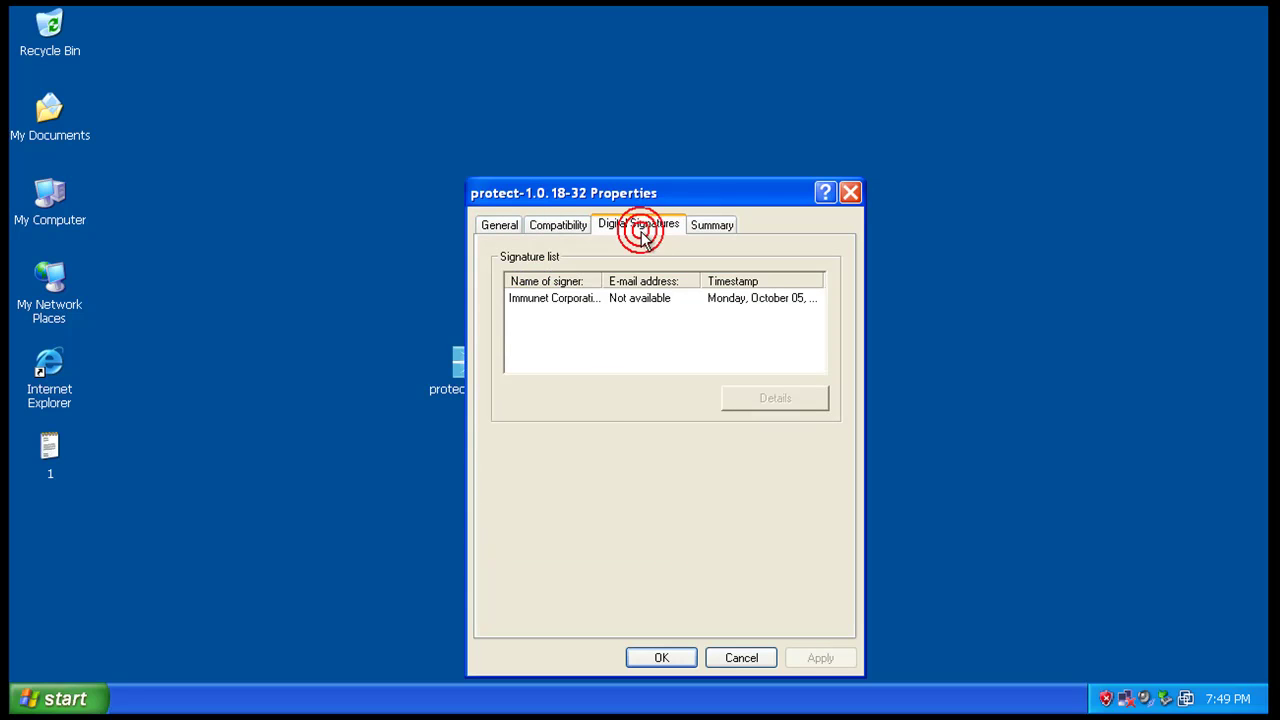
{"action": "left_click", "coordinate": [510, 305]}
{"action": "left_click_drag", "start_coordinate": [605, 282], "coordinate": [733, 286]}
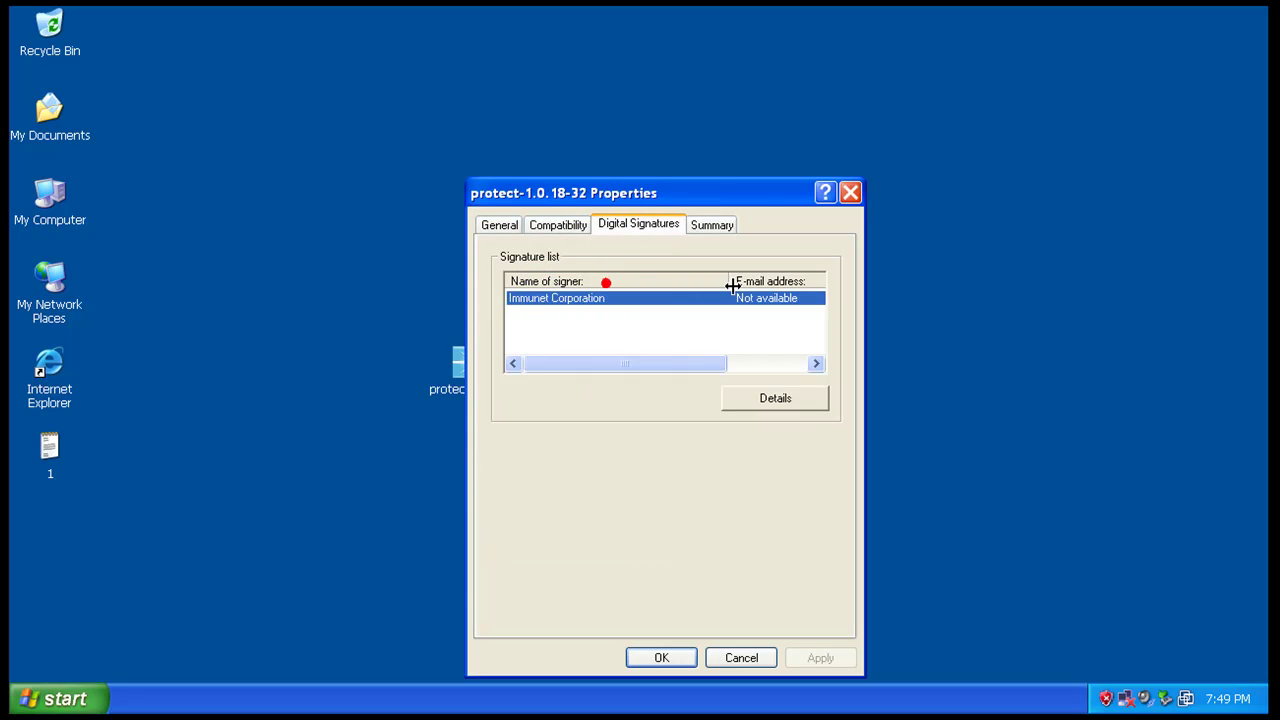
{"action": "double_click", "coordinate": [733, 286]}
{"action": "left_click", "coordinate": [550, 225]}
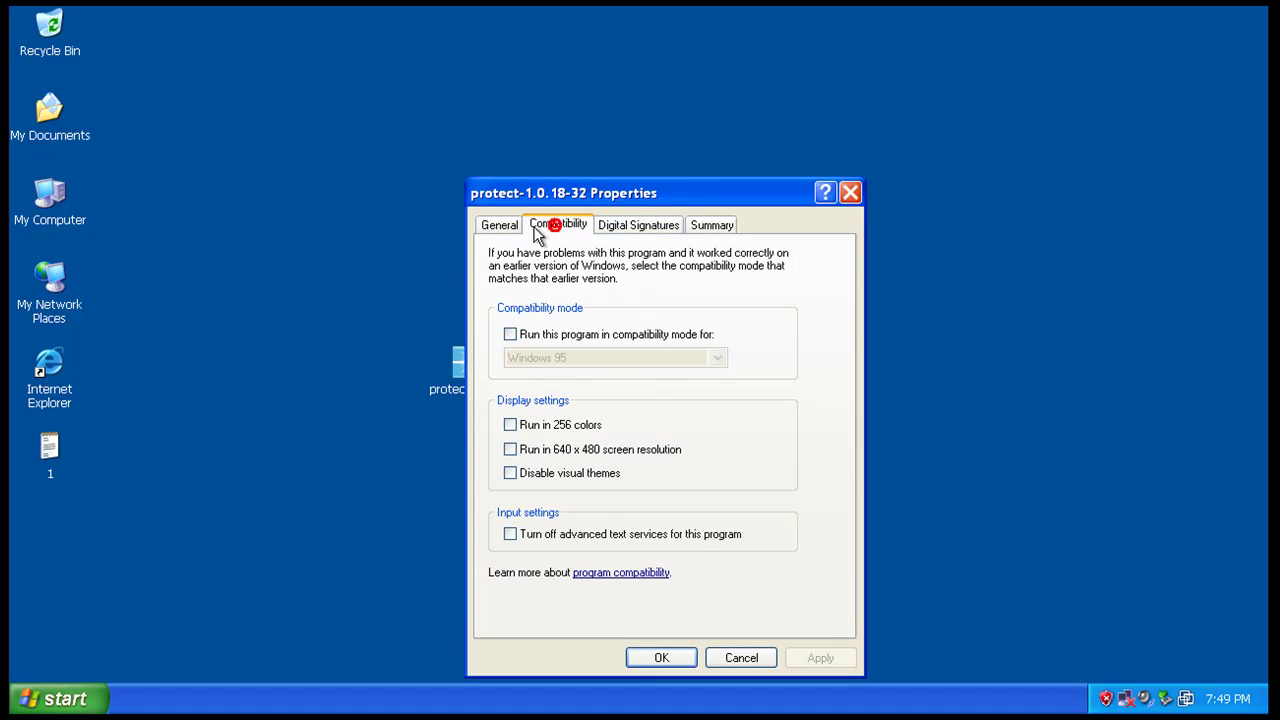
{"action": "left_click", "coordinate": [500, 224]}
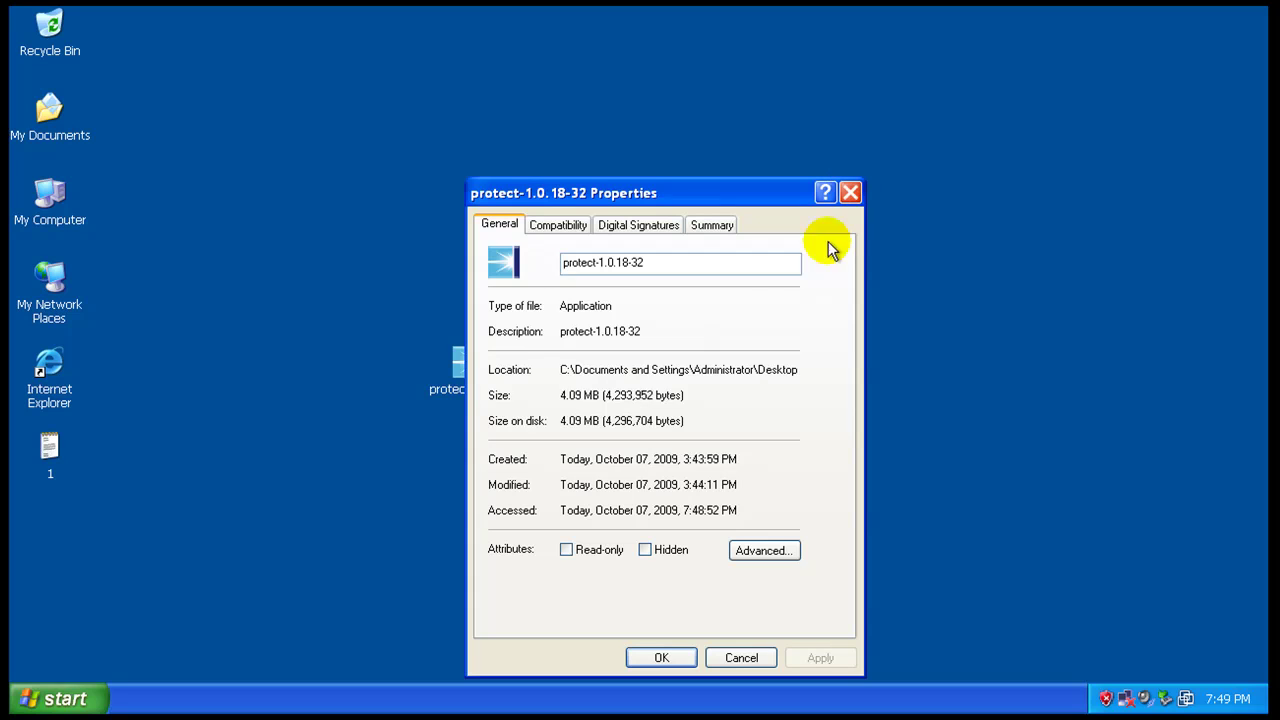
{"action": "left_click", "coordinate": [577, 396]}
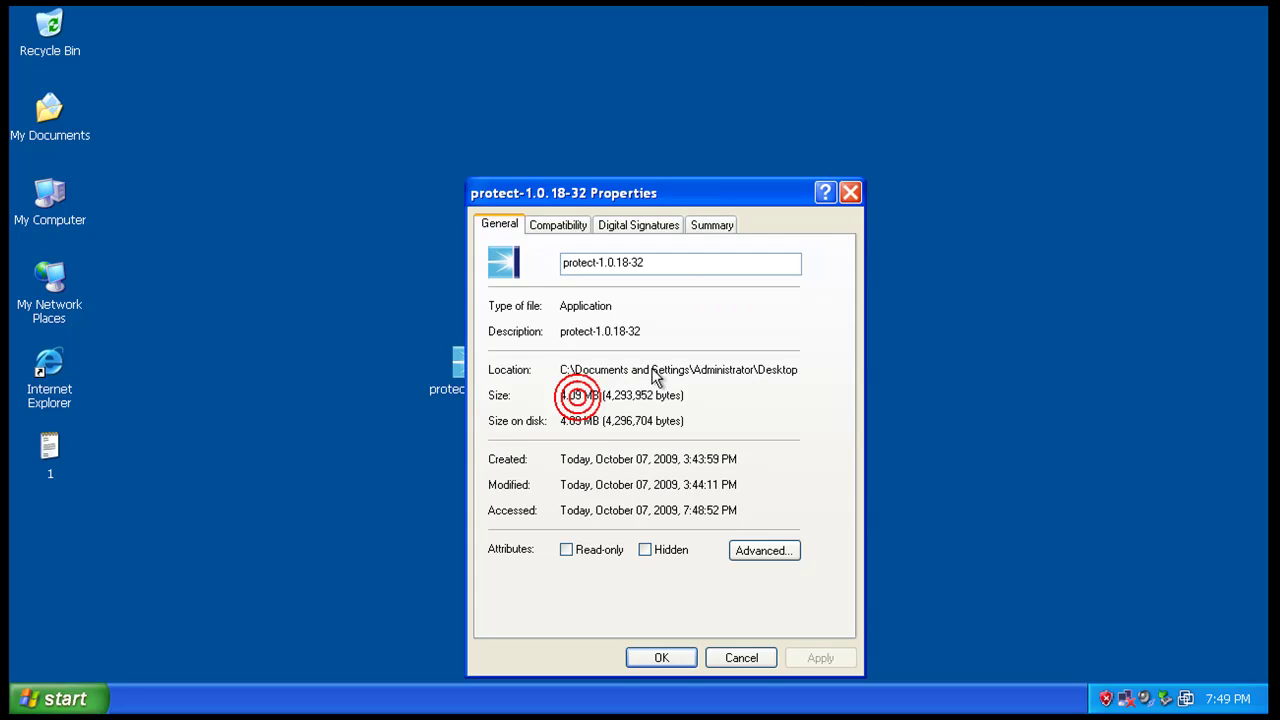
{"action": "left_click", "coordinate": [850, 193]}
- Launch the protect-1.0.18-32 installer and accept the beta license agreement terms
{"action": "double_click", "coordinate": [475, 371]}
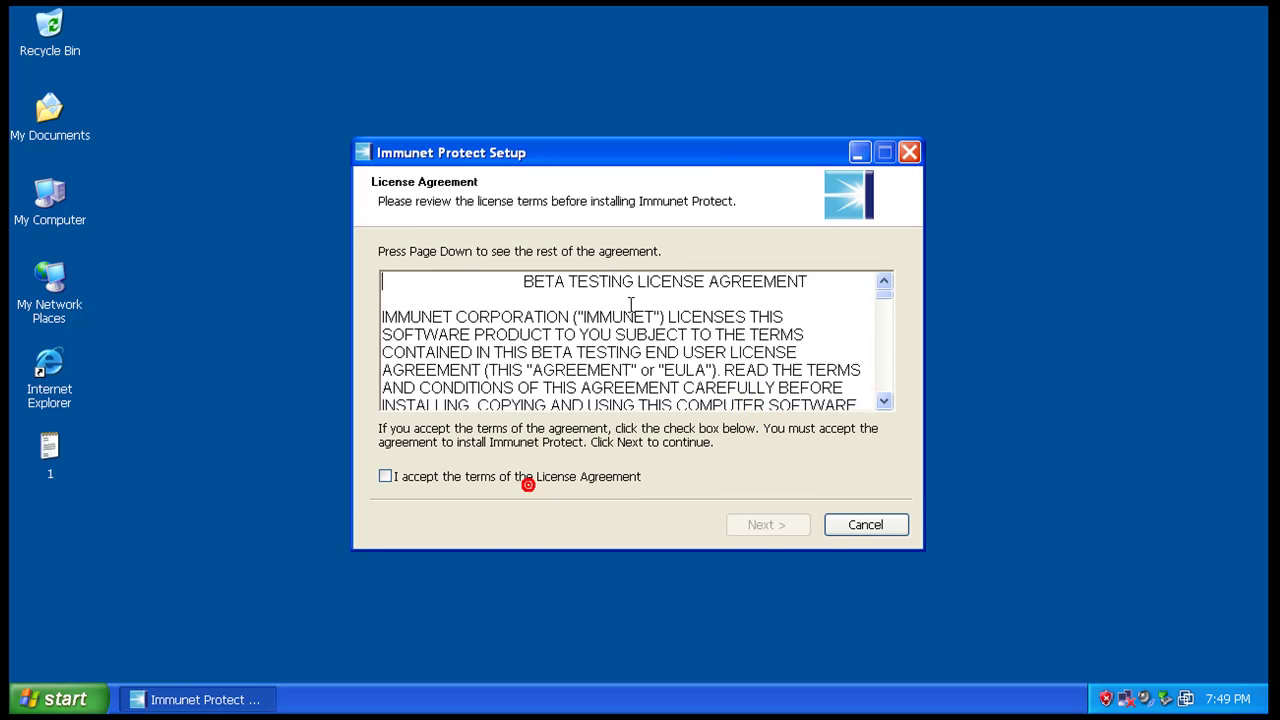
{"action": "double_click", "coordinate": [533, 283]}
{"action": "left_click", "coordinate": [584, 289]}
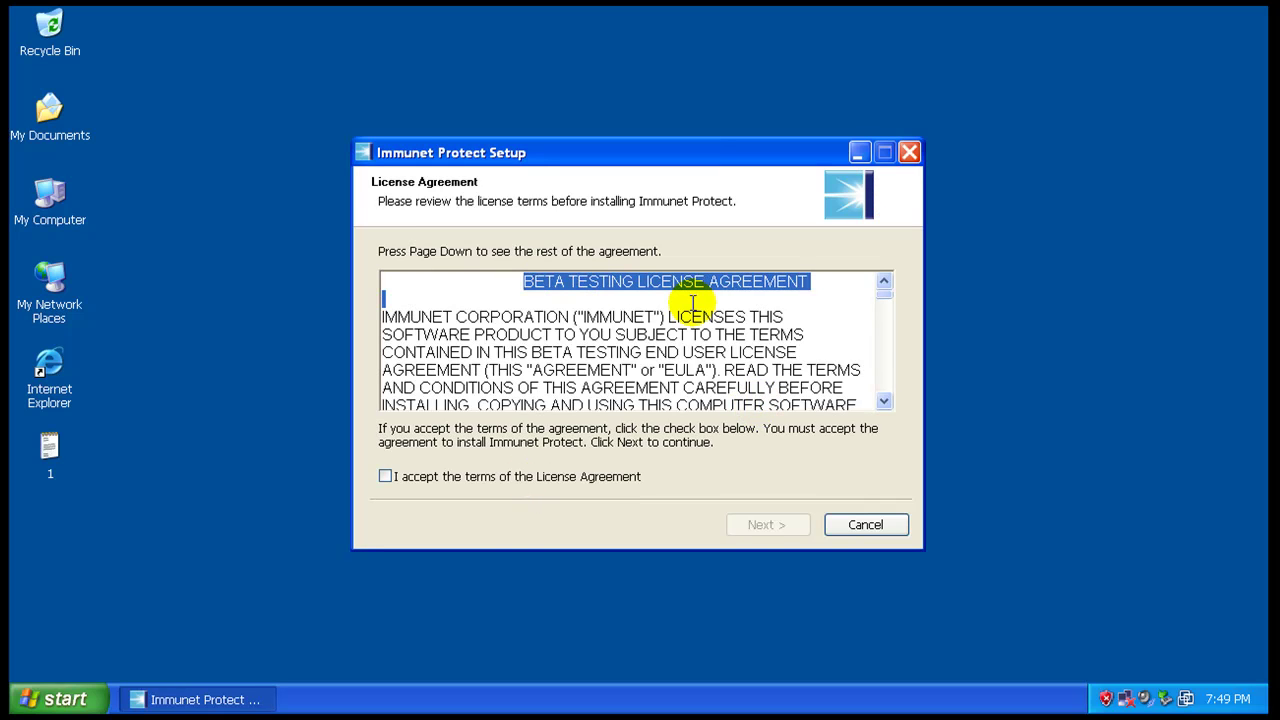
{"action": "left_click", "coordinate": [385, 477]}
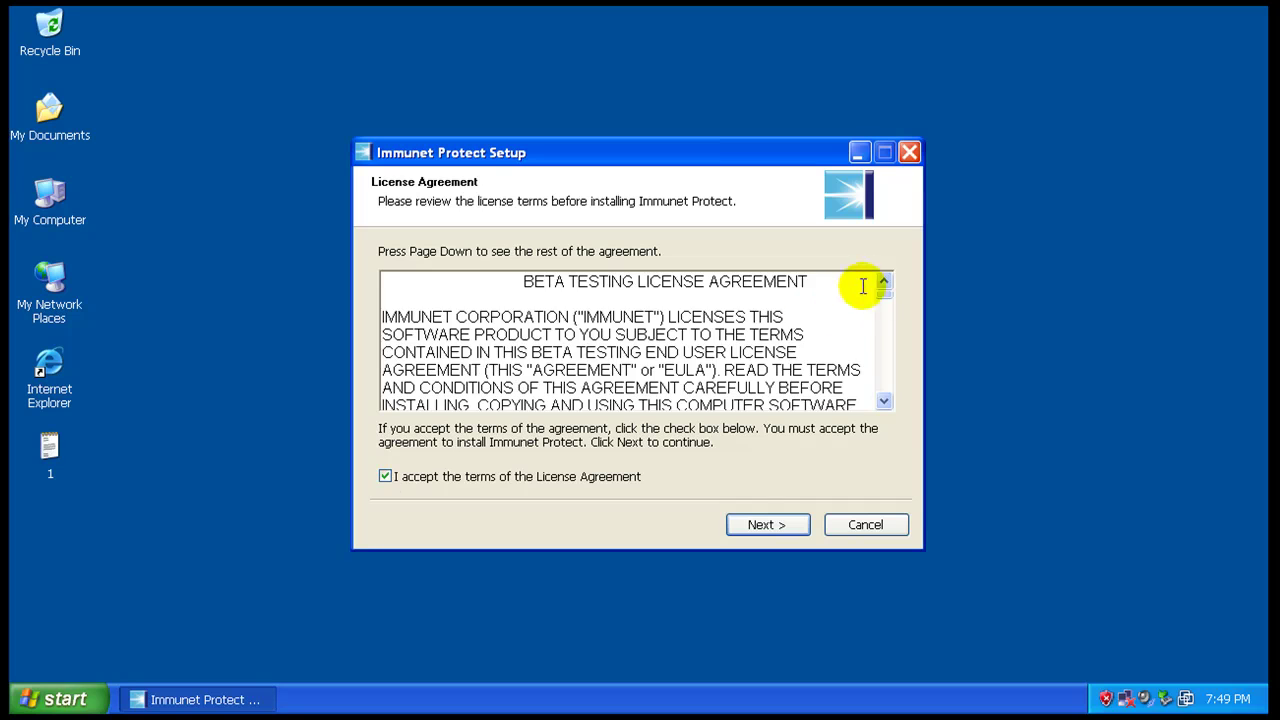
{"action": "left_click_drag", "start_coordinate": [886, 294], "coordinate": [866, 271]}
- Install into the default C:\Program Files\Immunet Protect folder and close the finished setup
{"action": "left_click", "coordinate": [793, 525]}
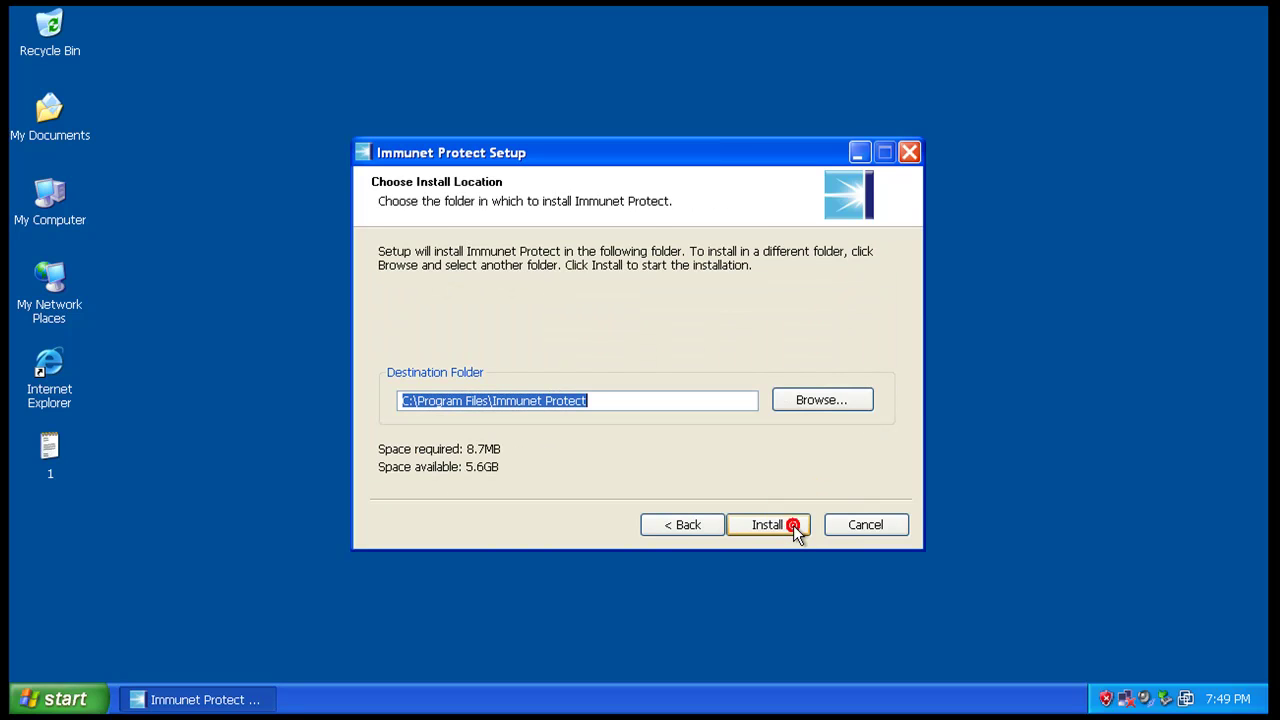
{"action": "left_click", "coordinate": [757, 528]}
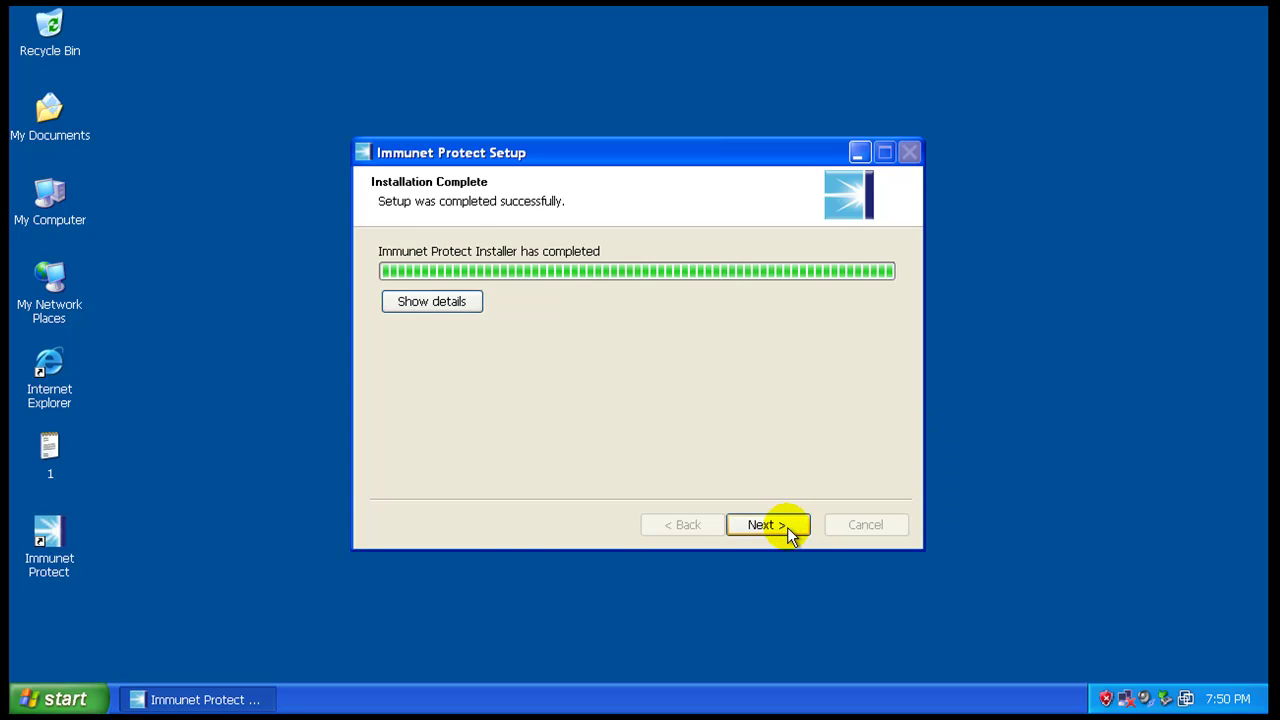
{"action": "left_click", "coordinate": [787, 527]}
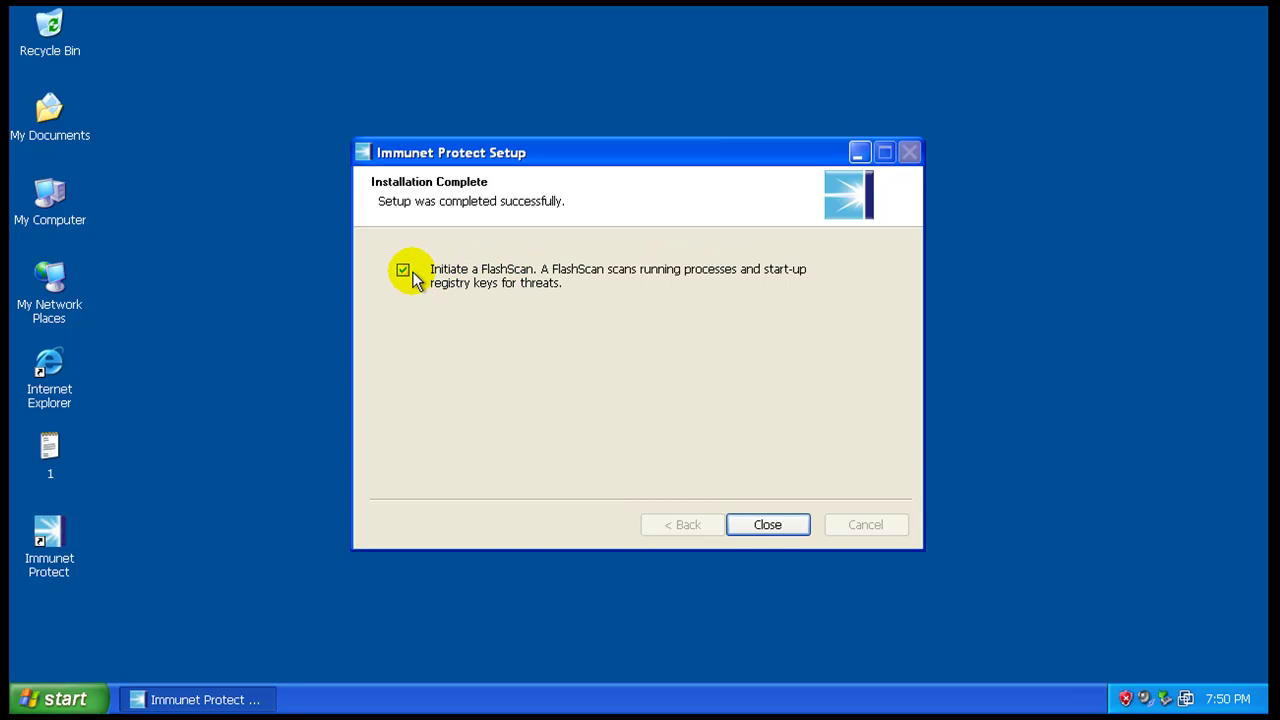
{"action": "left_click", "coordinate": [798, 525]}
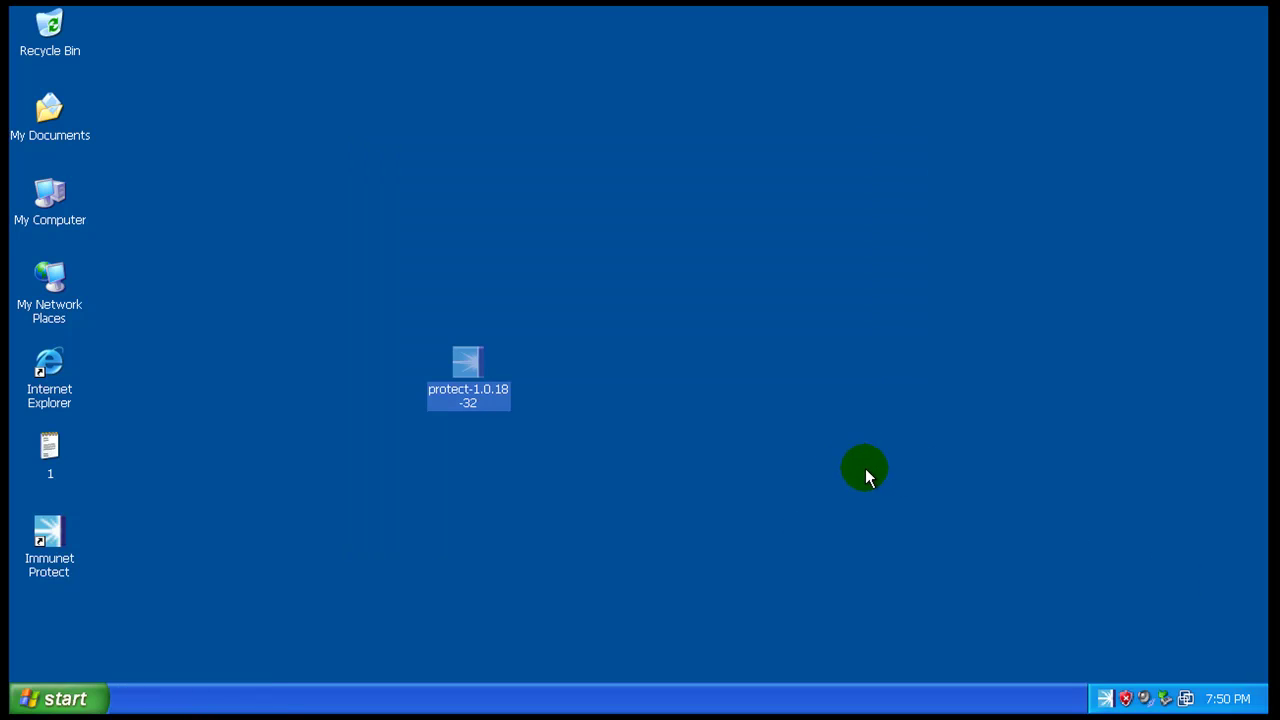
- Open Immunet Protect from its tray icon and view History, then Summary
{"action": "right_click", "coordinate": [1105, 698]}
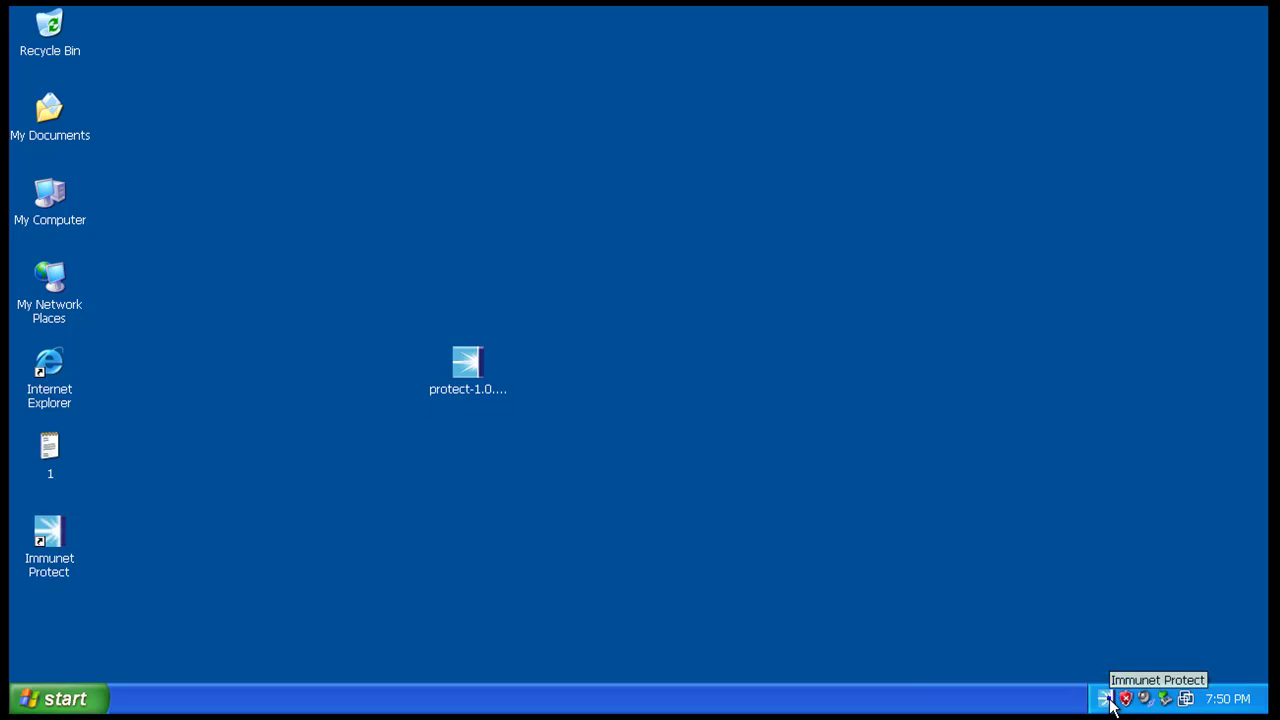
{"action": "left_click", "coordinate": [1030, 628]}
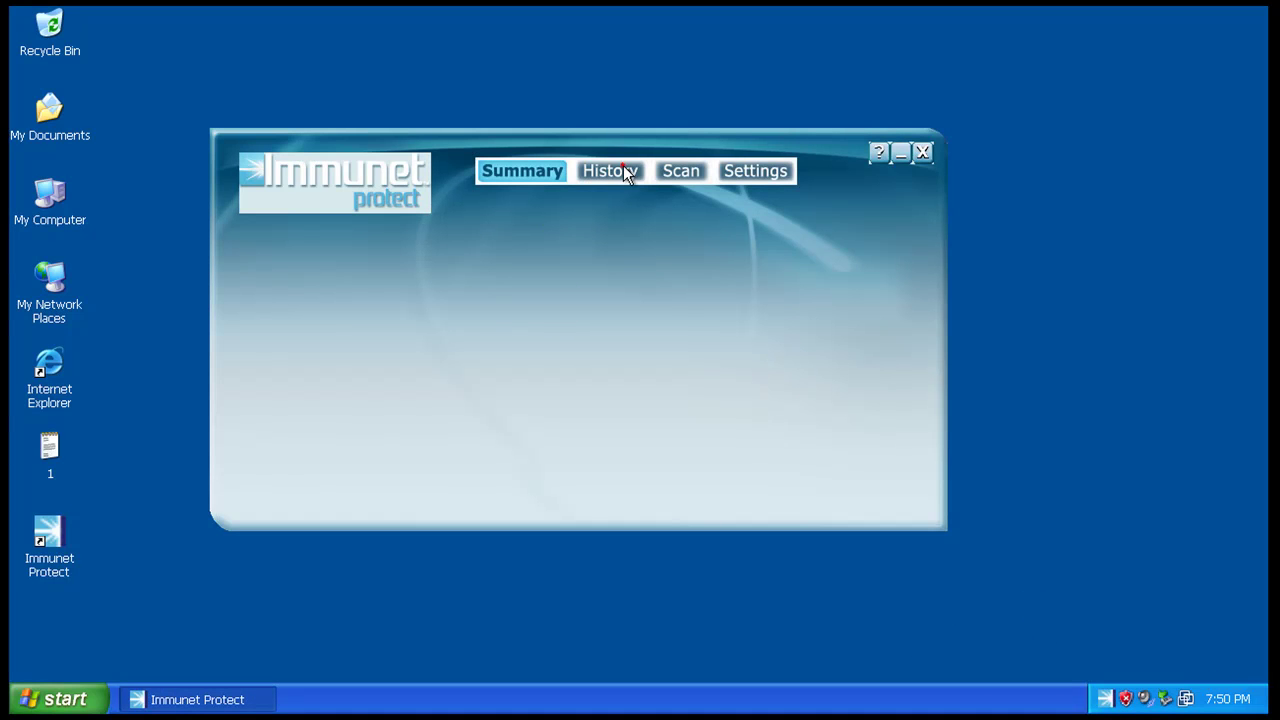
{"action": "left_click", "coordinate": [623, 168]}
{"action": "left_click", "coordinate": [552, 178]}
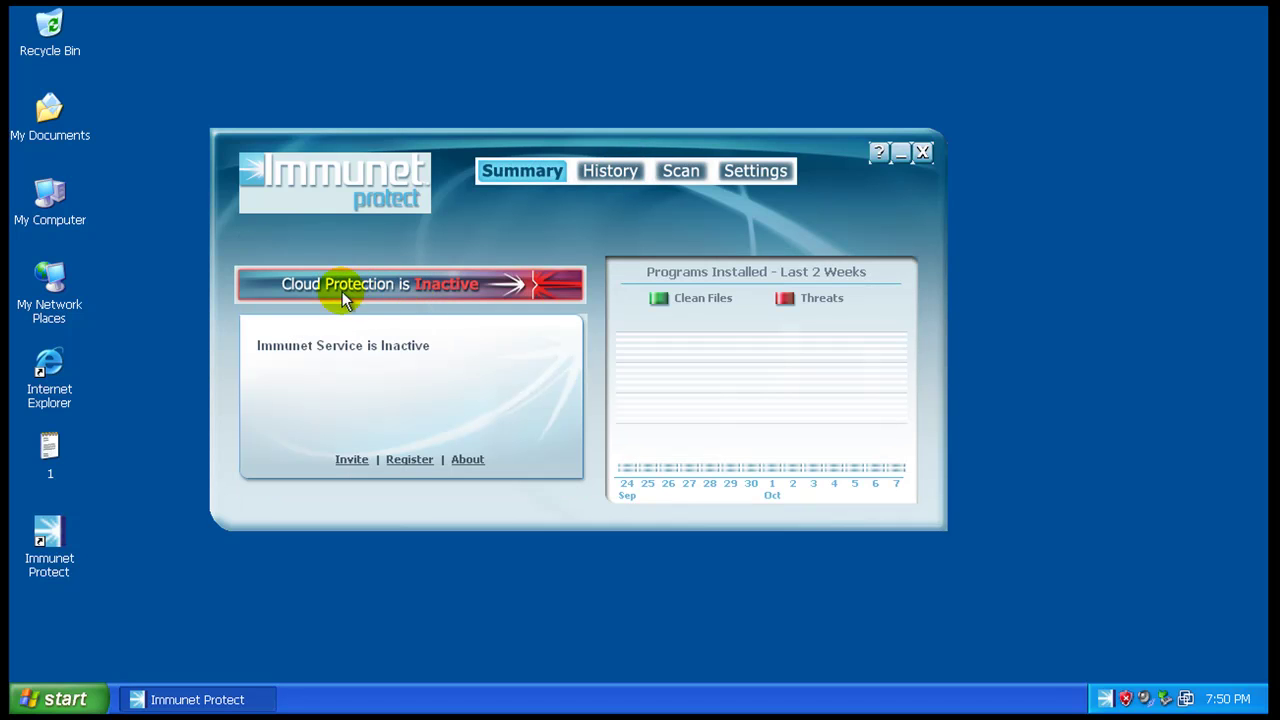
- Dismiss the cloud connection notification and shift the Immunet window slightly right
{"action": "left_click", "coordinate": [469, 282]}
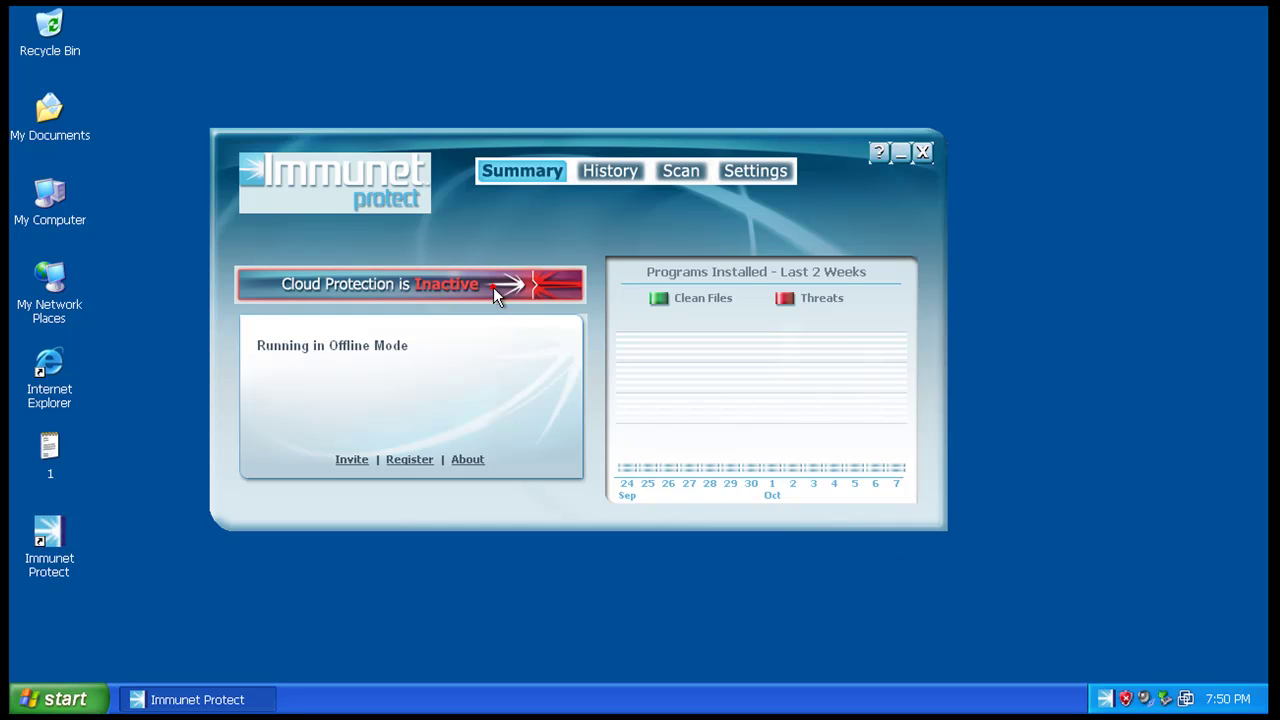
{"action": "left_click", "coordinate": [376, 346]}
{"action": "left_click", "coordinate": [1114, 699]}
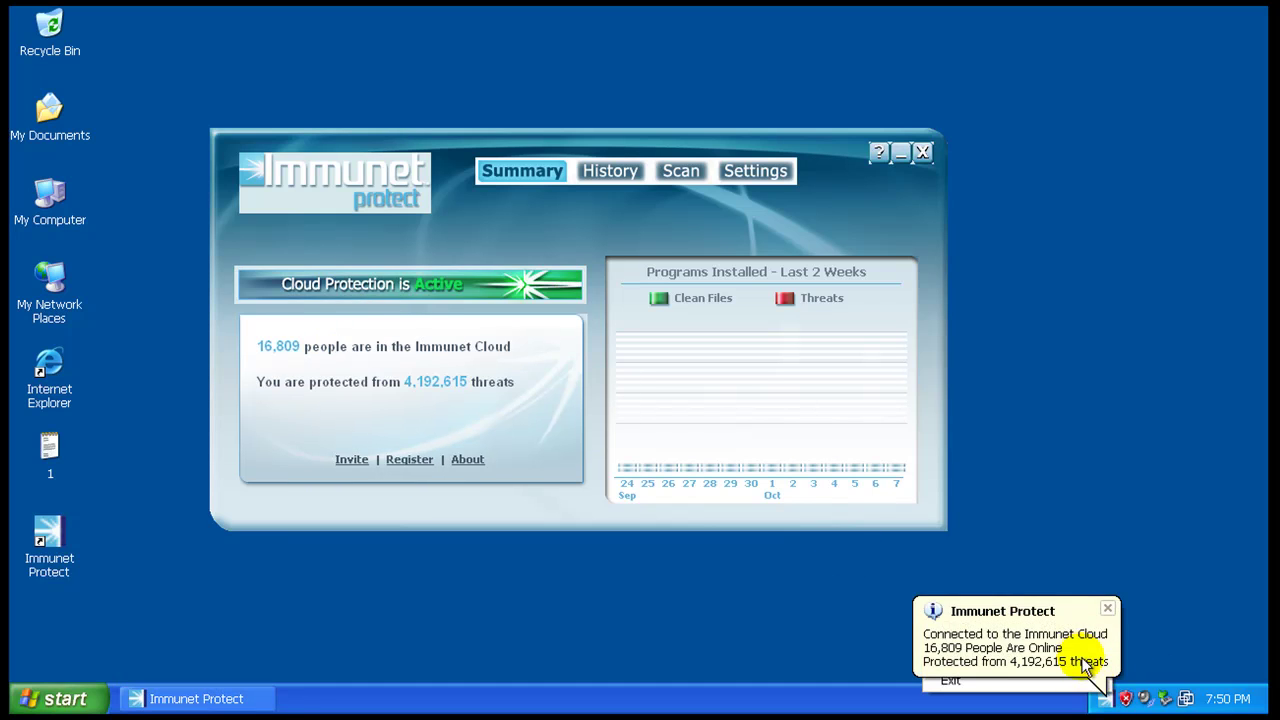
{"action": "left_click", "coordinate": [1110, 610]}
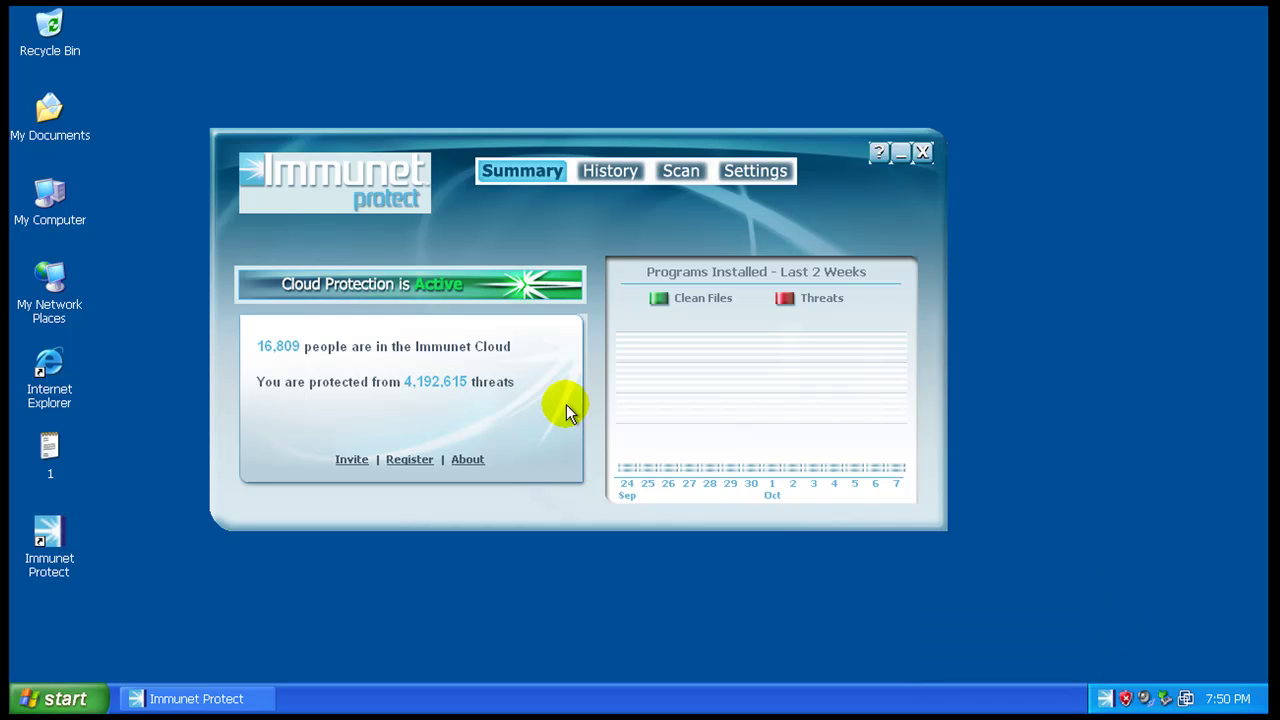
{"action": "left_click_drag", "start_coordinate": [264, 345], "coordinate": [303, 347]}
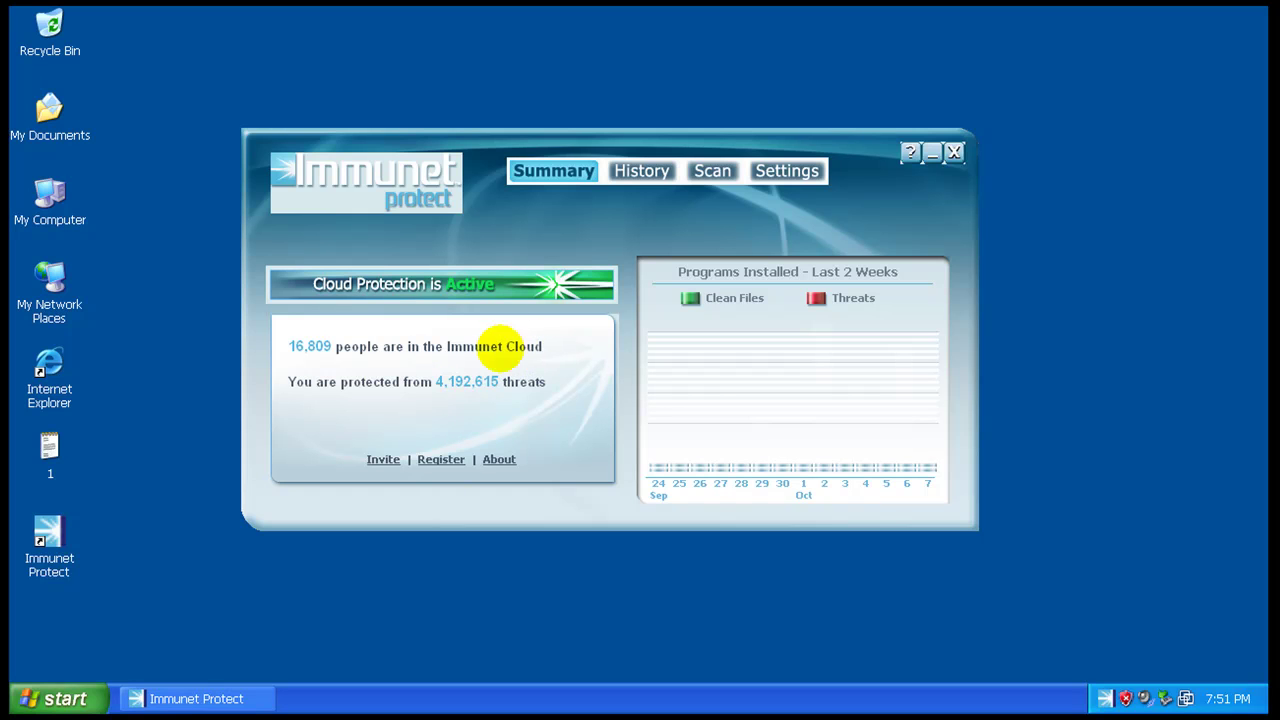
- Review the History, Scan and Settings pages, then return to the Summary overview
{"action": "left_click", "coordinate": [634, 176]}
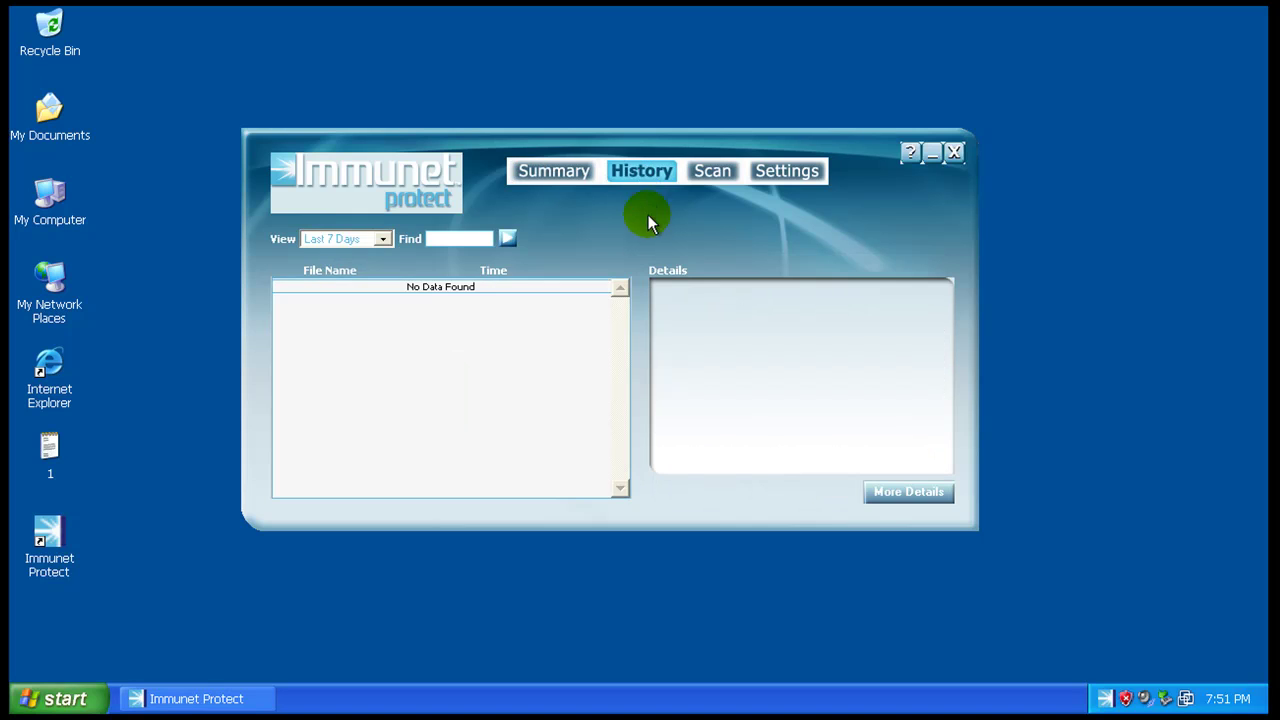
{"action": "left_click", "coordinate": [710, 178]}
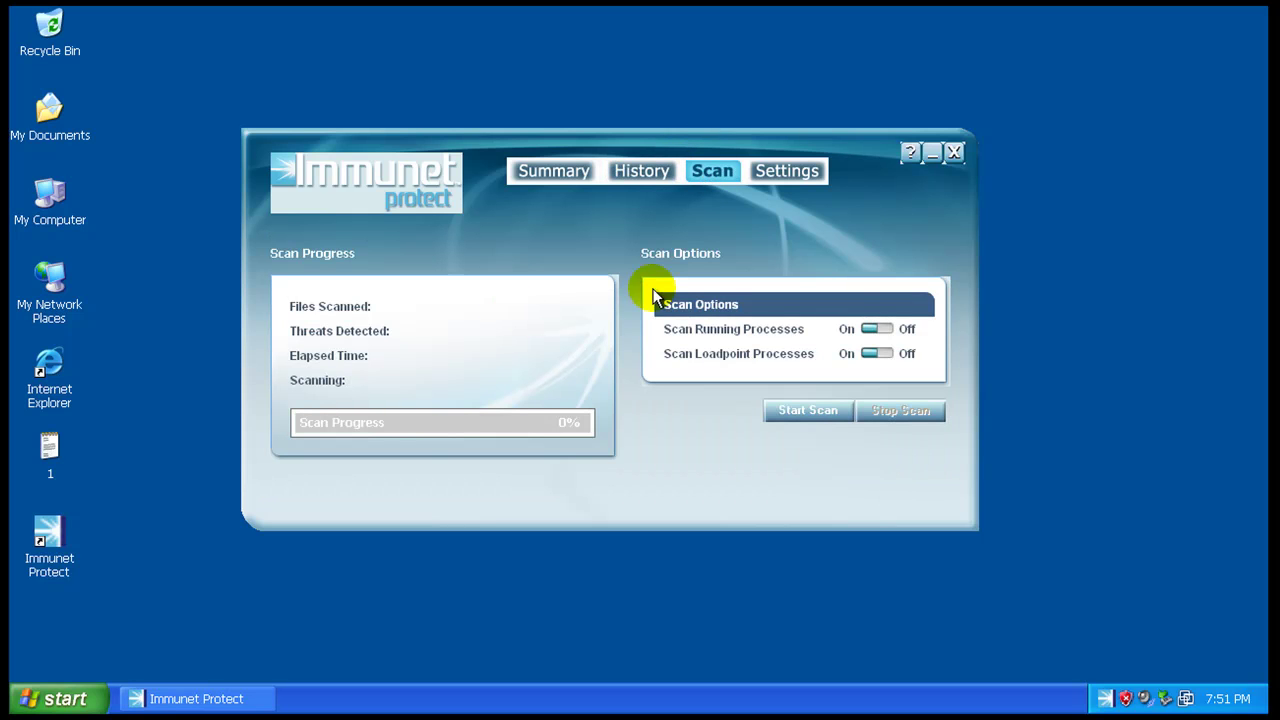
{"action": "left_click", "coordinate": [803, 170]}
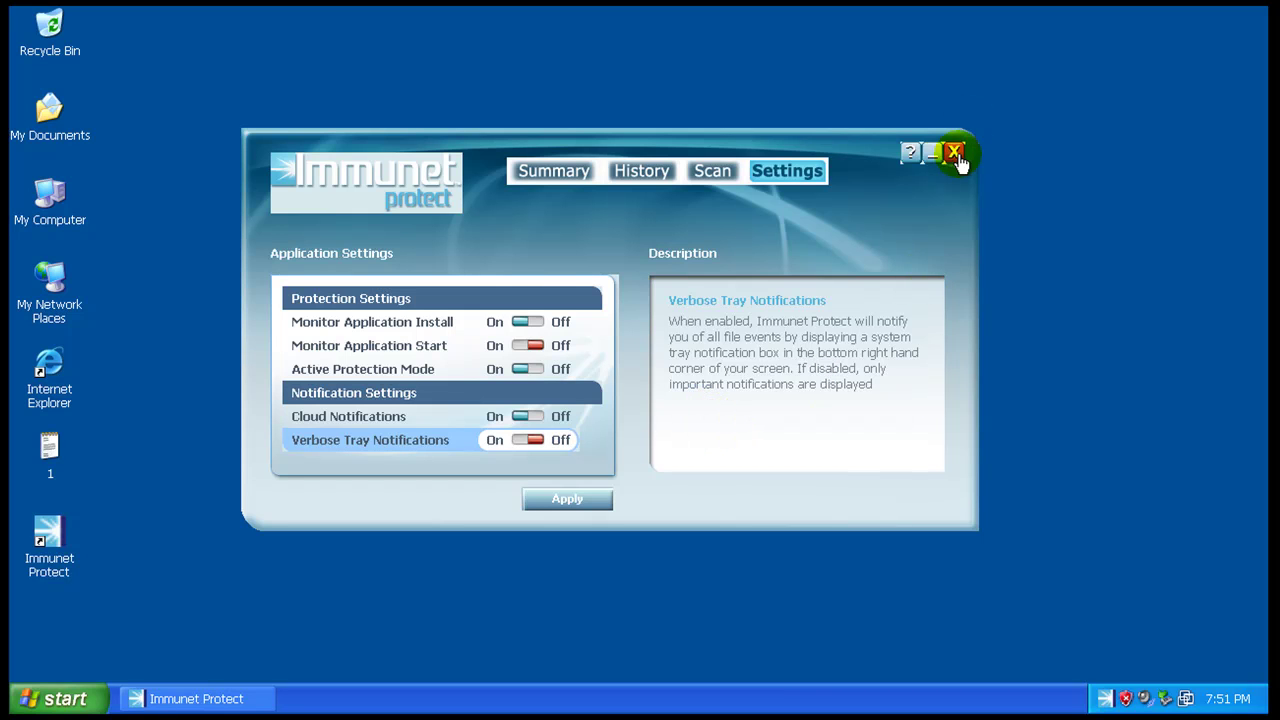
{"action": "left_click", "coordinate": [569, 172]}
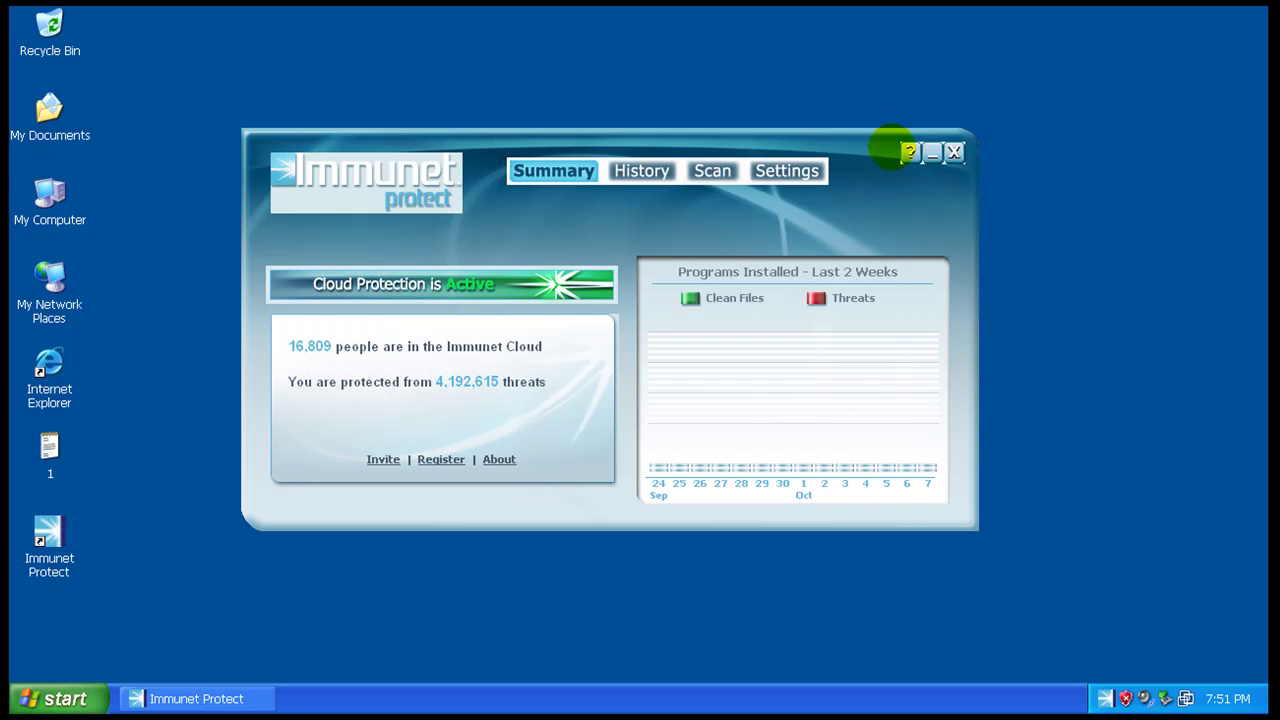
- Close Immunet, open Internet Explorer and the URL list file 1, and arrange both windows
{"action": "left_click", "coordinate": [951, 155]}
{"action": "left_click", "coordinate": [50, 368]}
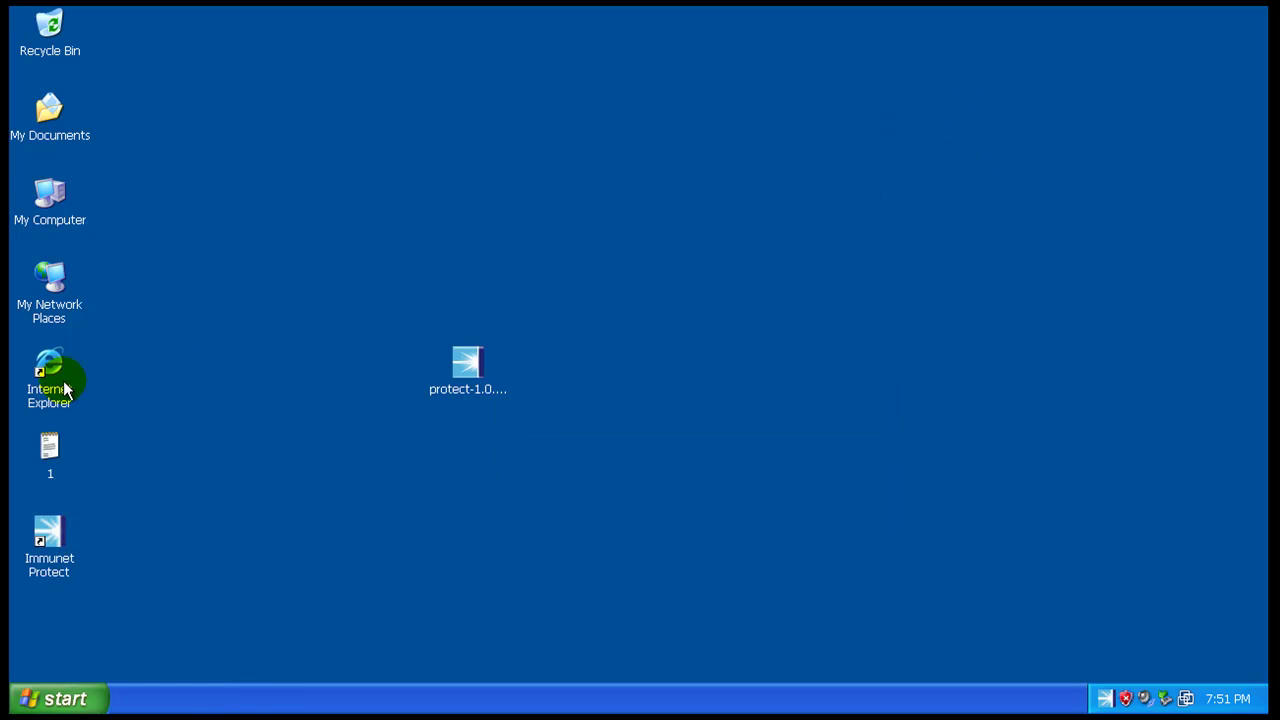
{"action": "double_click", "coordinate": [47, 445]}
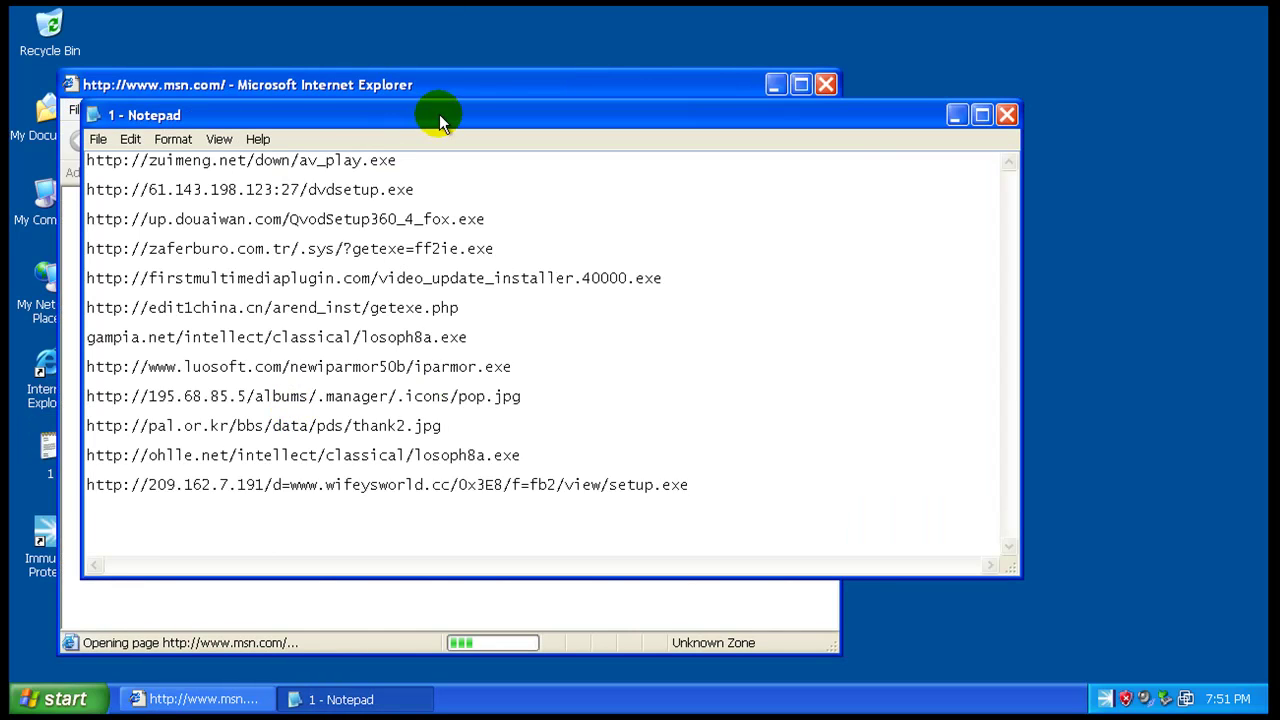
{"action": "left_click_drag", "start_coordinate": [439, 114], "coordinate": [441, 81]}
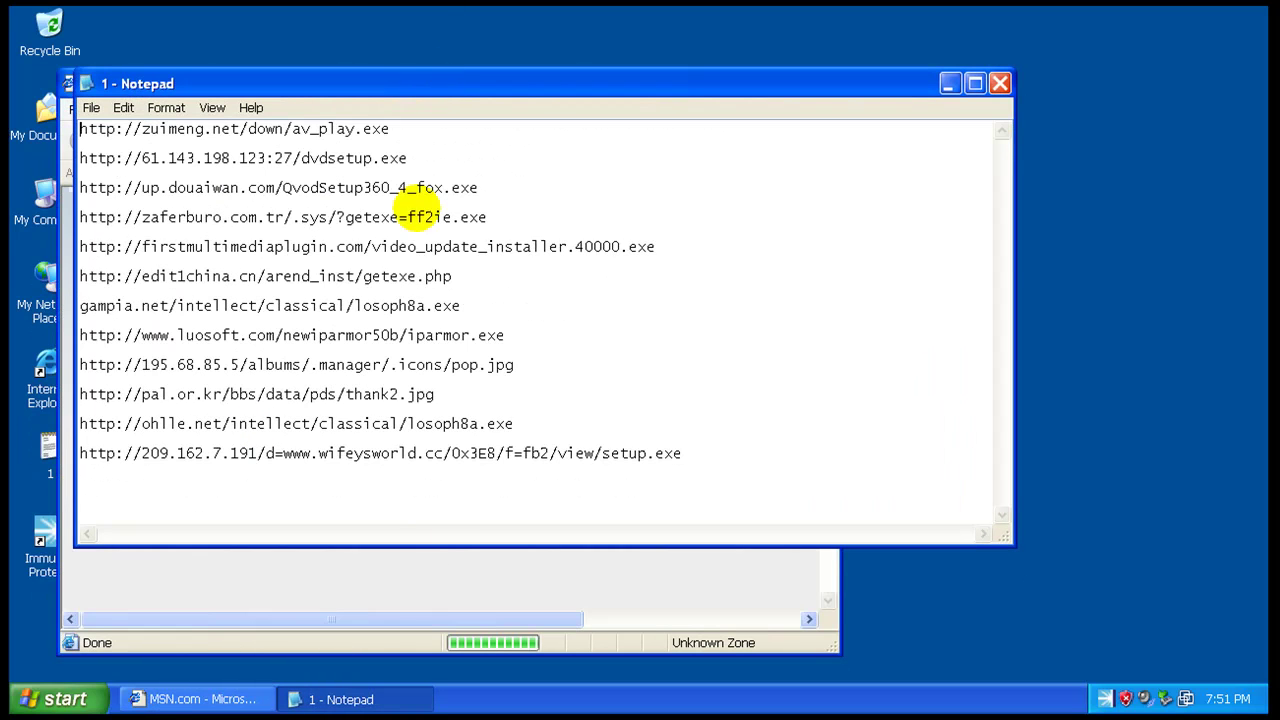
{"action": "left_click", "coordinate": [440, 570]}
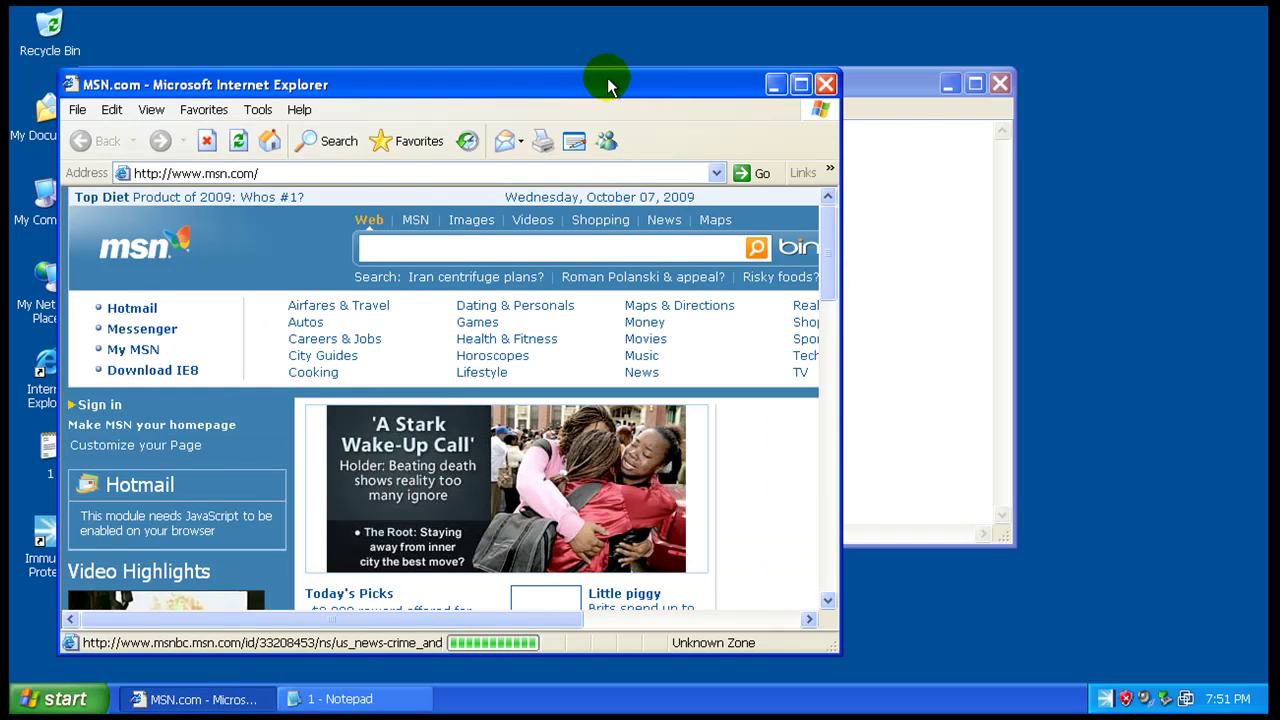
{"action": "left_click_drag", "start_coordinate": [608, 80], "coordinate": [894, 71]}
- Load the first URL, zuimeng.net av_play.exe, in Internet Explorer and run the downloaded file
{"action": "left_click", "coordinate": [328, 128]}
{"action": "double_click", "coordinate": [328, 128]}
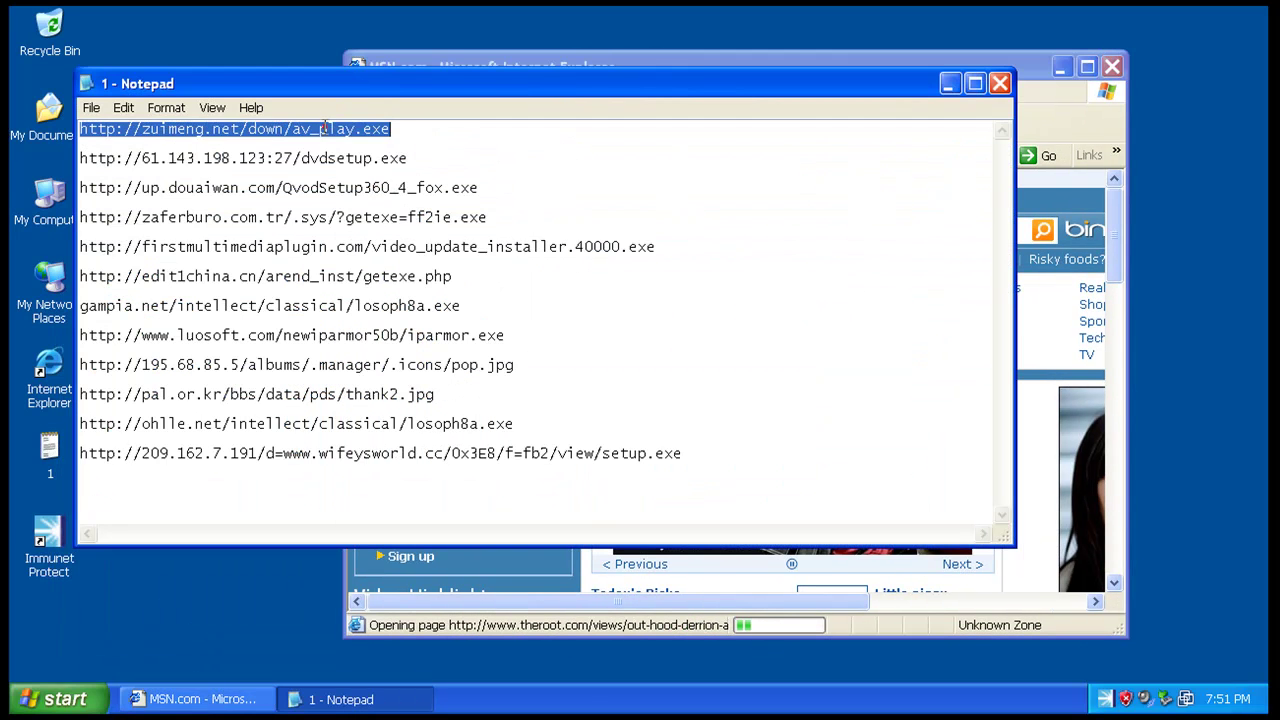
{"action": "right_click", "coordinate": [322, 124]}
{"action": "left_click", "coordinate": [378, 181]}
{"action": "left_click", "coordinate": [476, 62]}
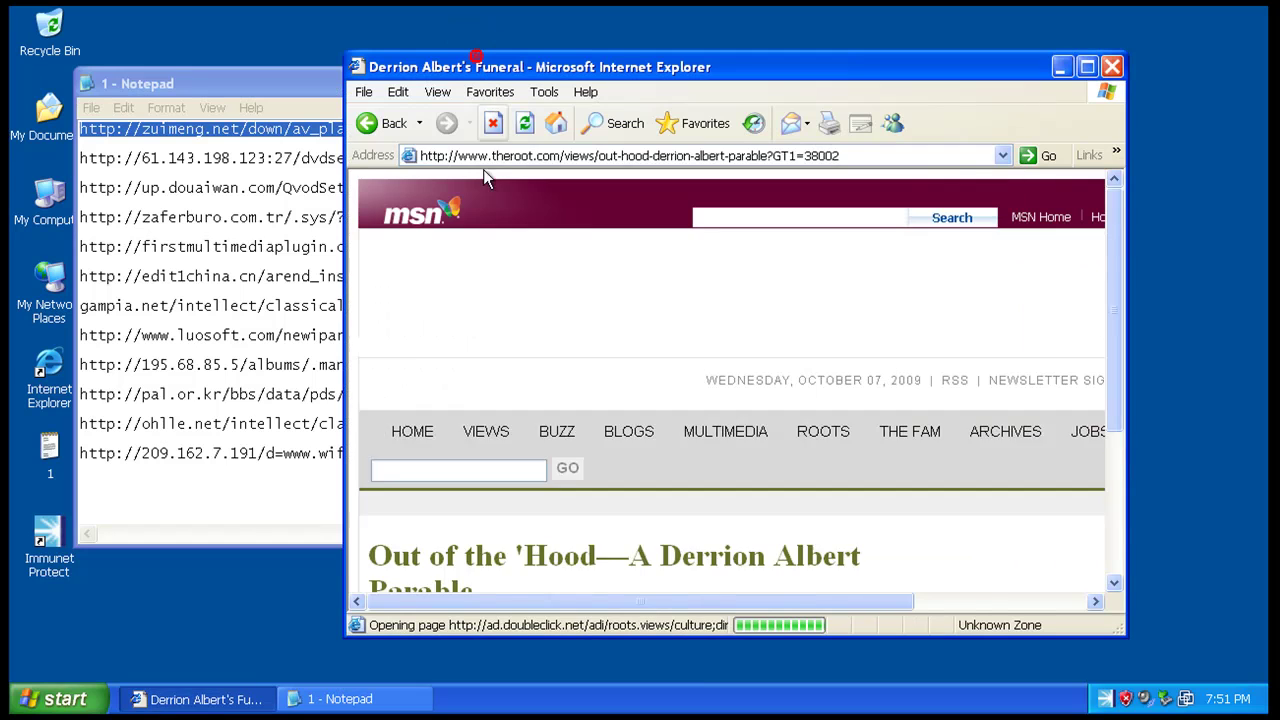
{"action": "left_click", "coordinate": [490, 157]}
{"action": "right_click", "coordinate": [494, 159]}
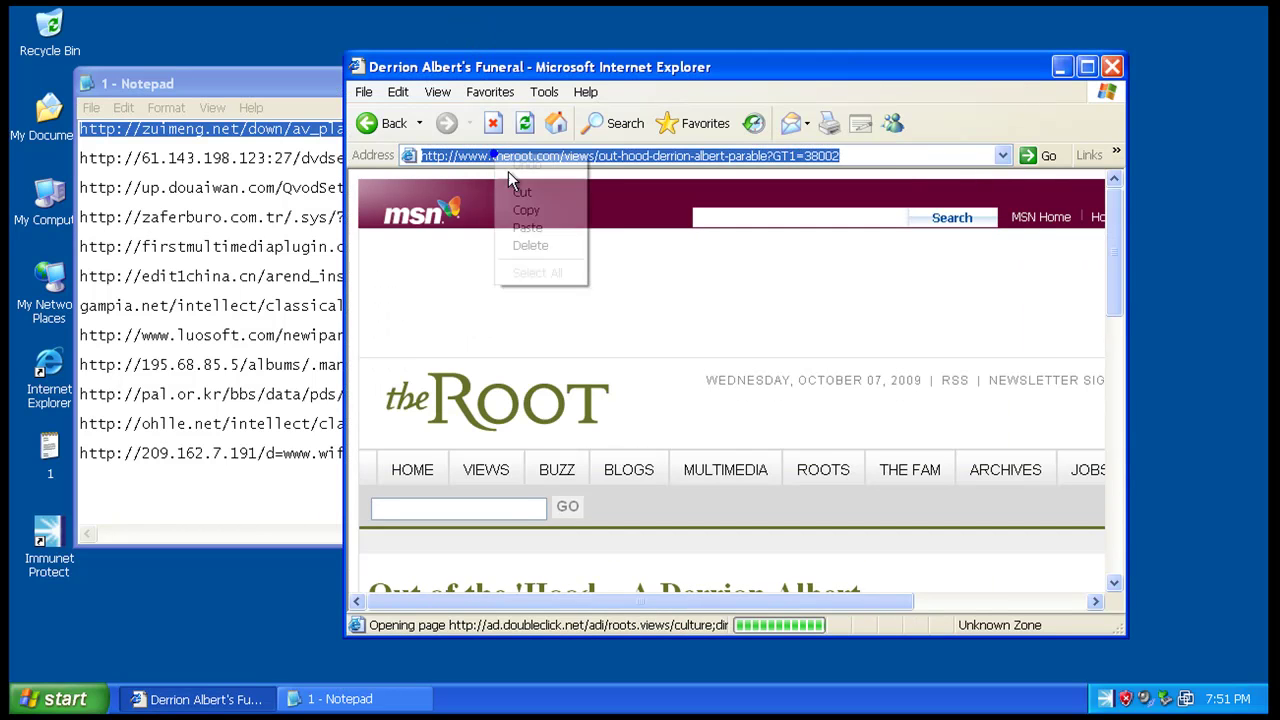
{"action": "left_click", "coordinate": [528, 227]}
{"action": "key", "text": "Return"}
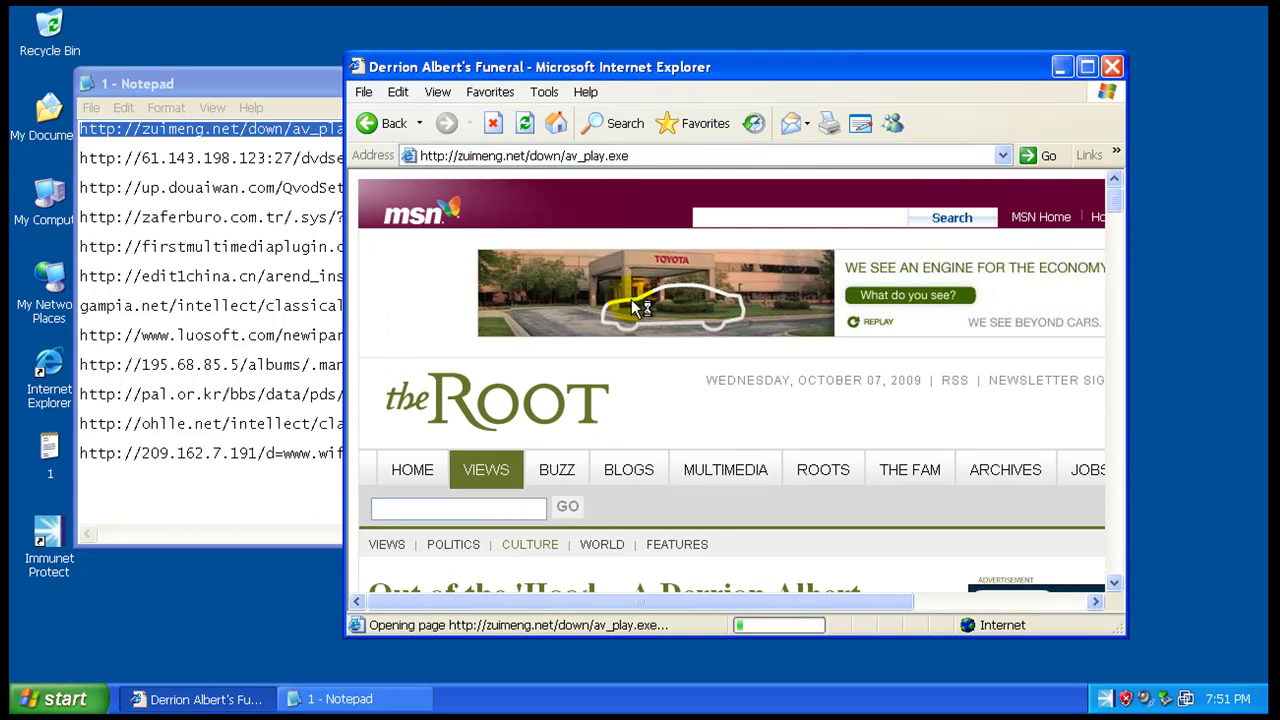
{"action": "left_click", "coordinate": [626, 372]}
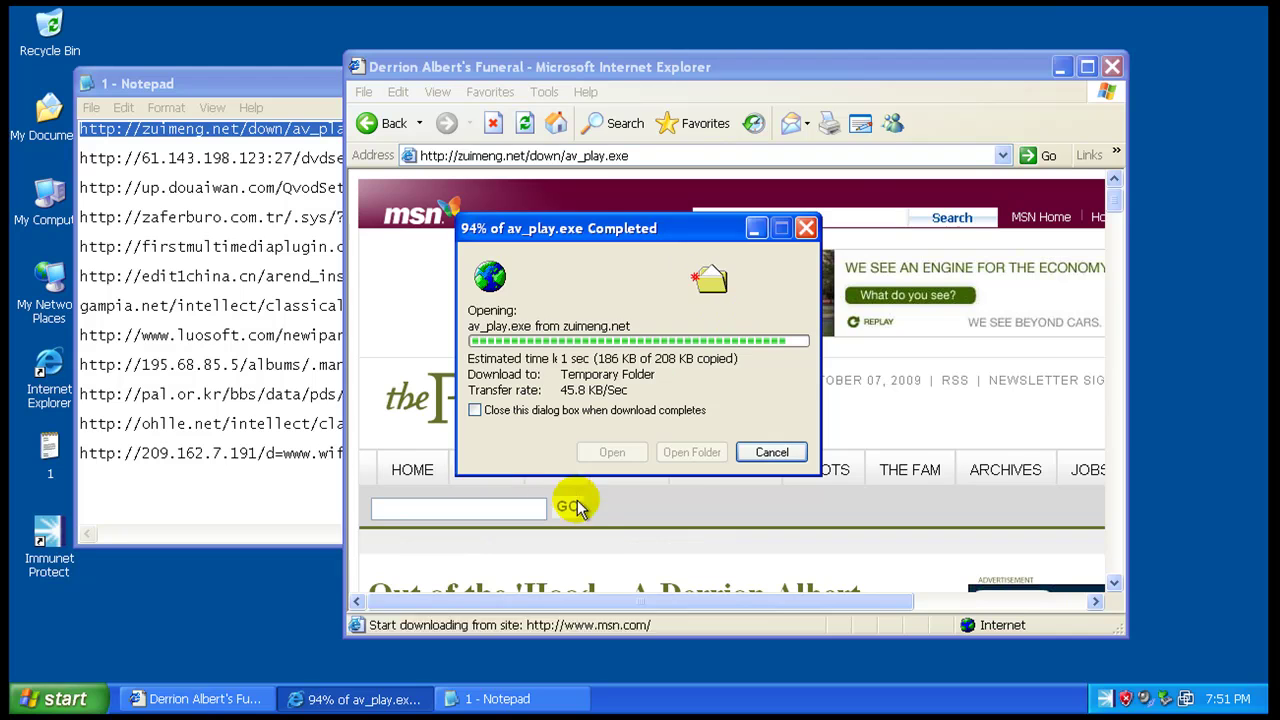
{"action": "left_click", "coordinate": [681, 336]}
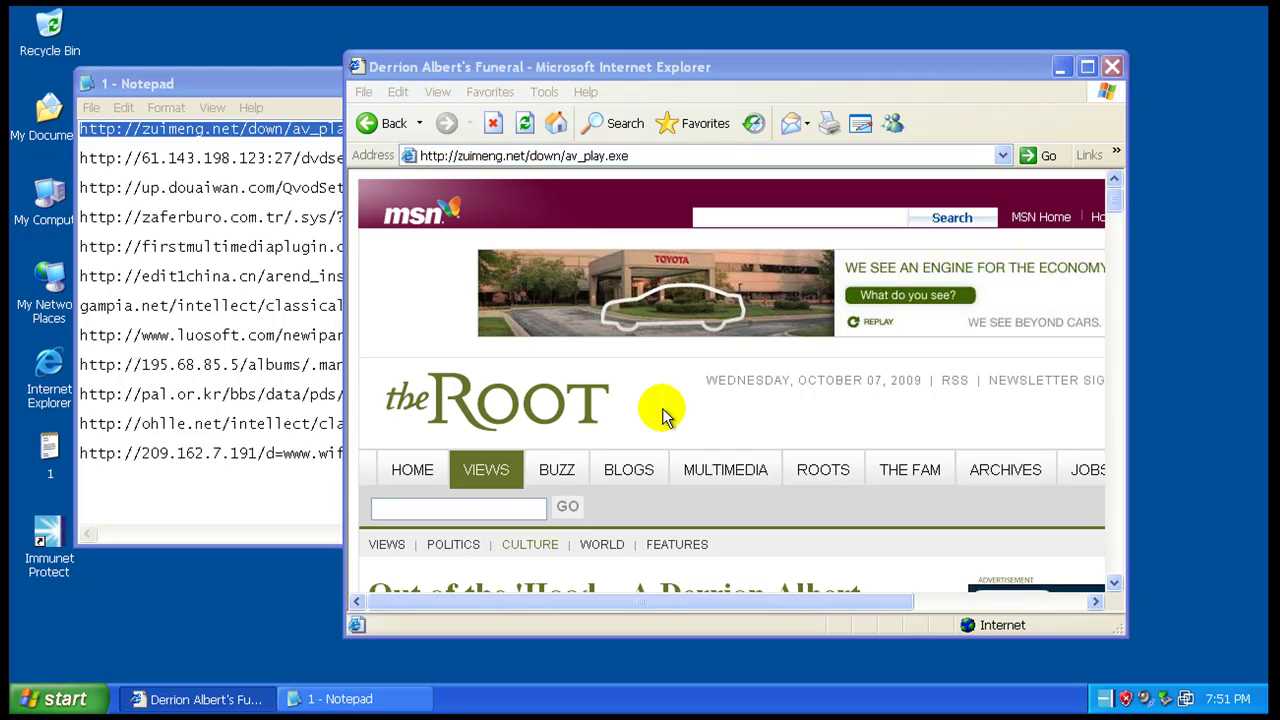
- Load the second URL, the dvdsetup.exe link, in Internet Explorer and choose Run
{"action": "left_click", "coordinate": [288, 158]}
{"action": "double_click", "coordinate": [289, 159]}
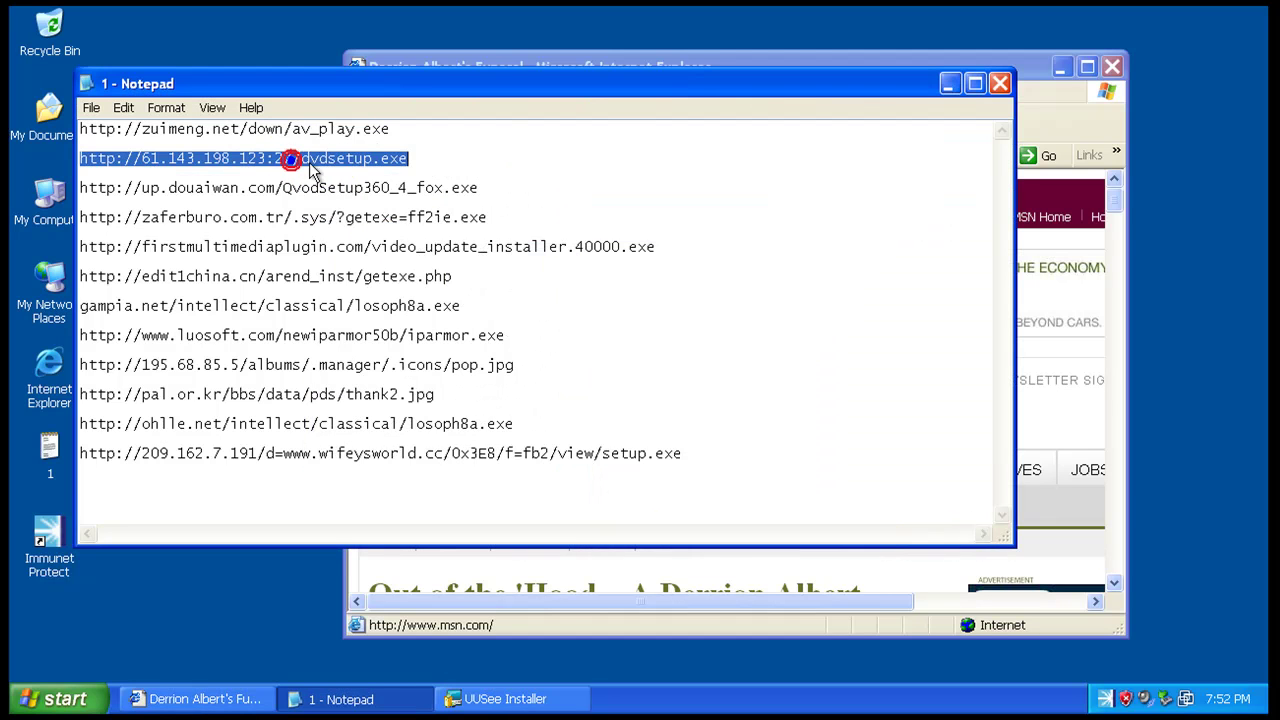
{"action": "right_click", "coordinate": [291, 160]}
{"action": "left_click", "coordinate": [341, 222]}
{"action": "left_click", "coordinate": [505, 64]}
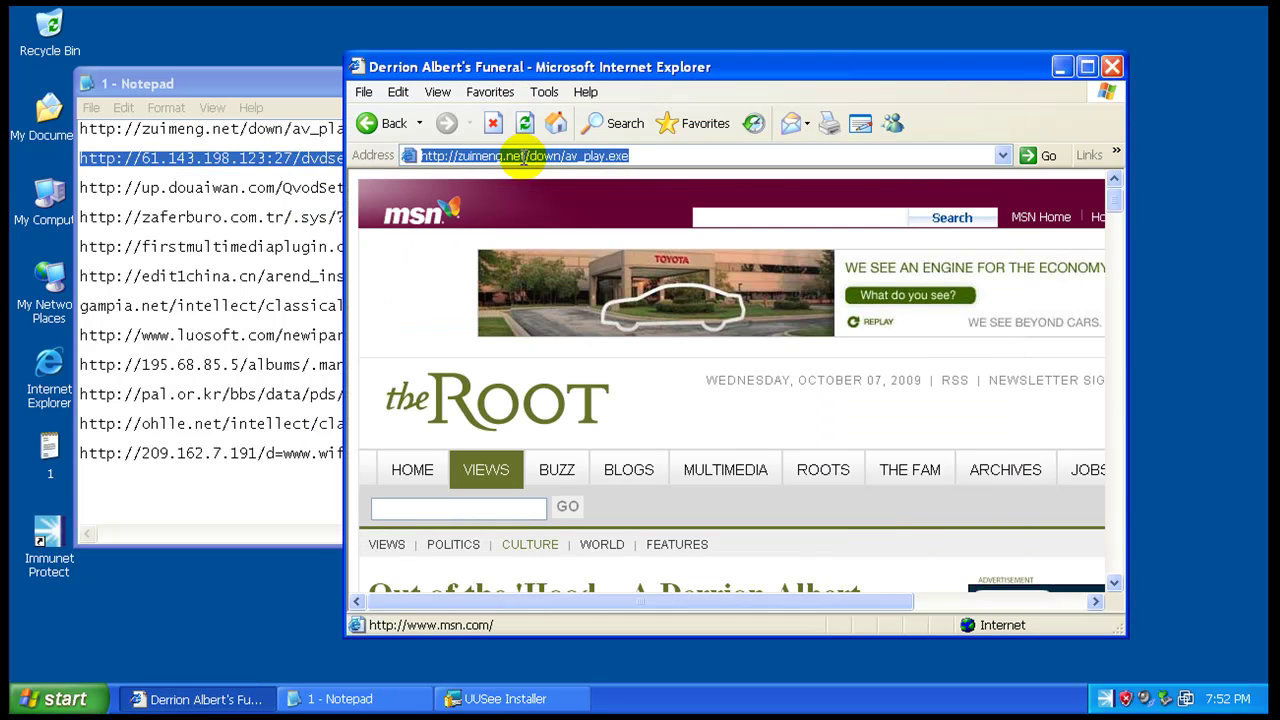
{"action": "right_click", "coordinate": [522, 156]}
{"action": "left_click", "coordinate": [557, 232]}
{"action": "key", "text": "Return"}
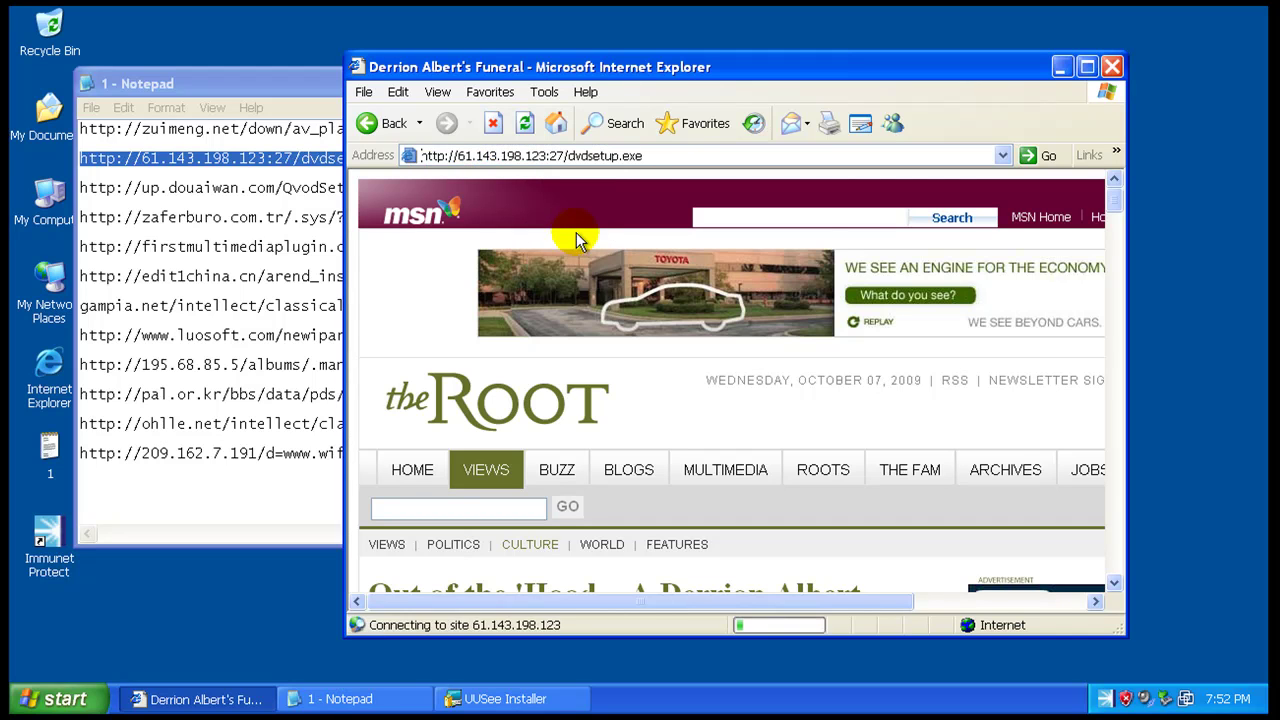
{"action": "left_click", "coordinate": [613, 371]}
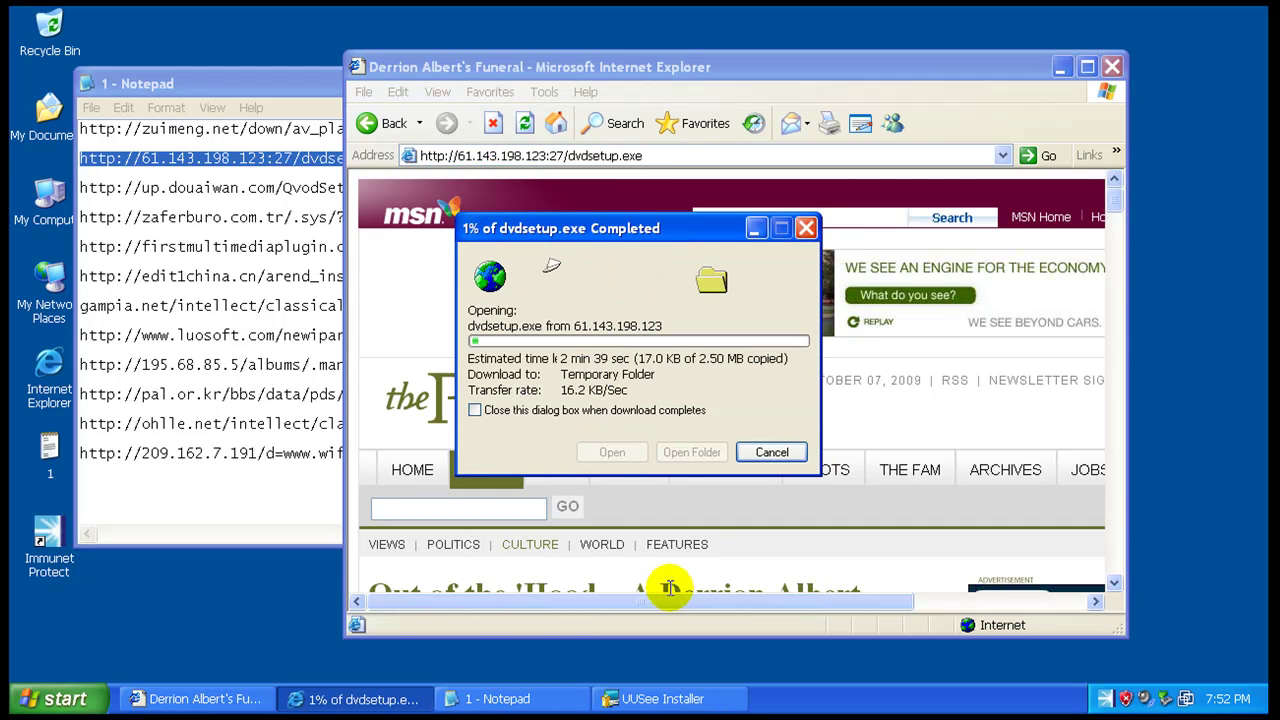
- Load the third URL, QvodSetup360_4_fox.exe, in Internet Explorer and choose Run
{"action": "double_click", "coordinate": [265, 193]}
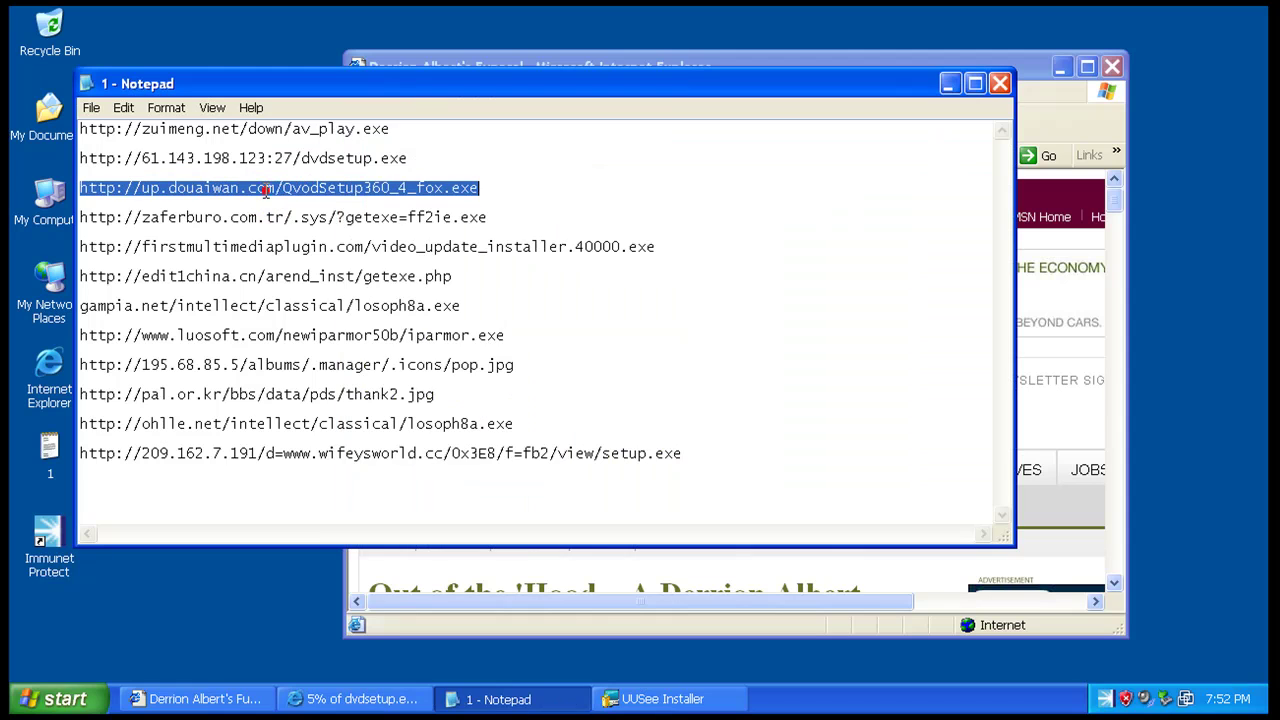
{"action": "right_click", "coordinate": [266, 191]}
{"action": "left_click", "coordinate": [300, 247]}
{"action": "left_click", "coordinate": [540, 155]}
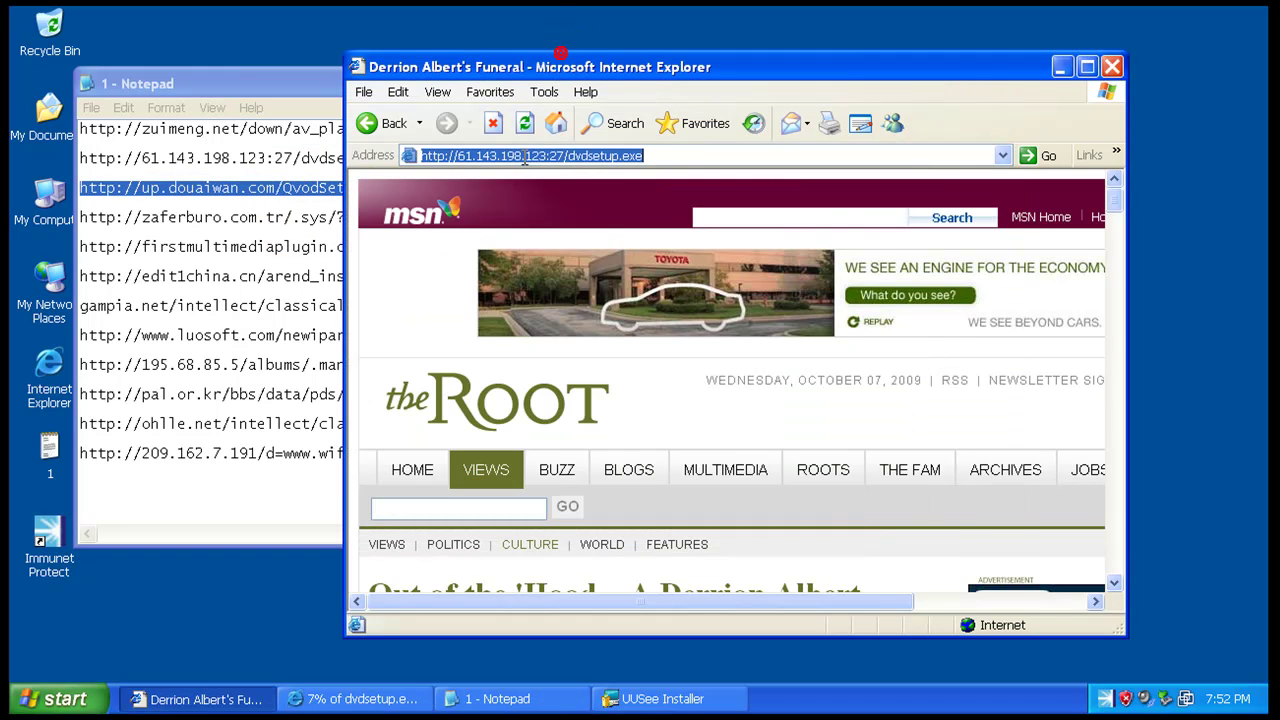
{"action": "right_click", "coordinate": [537, 158]}
{"action": "left_click", "coordinate": [558, 231]}
{"action": "key", "text": "Return"}
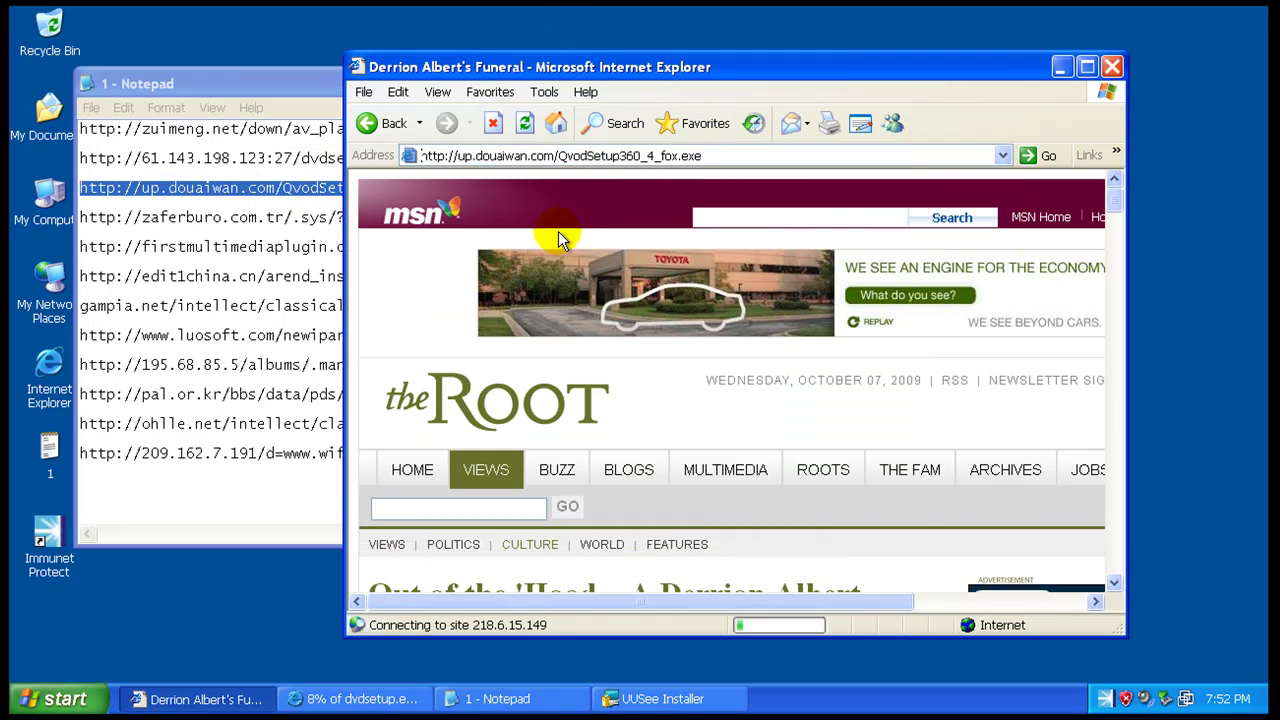
{"action": "left_click", "coordinate": [614, 370]}
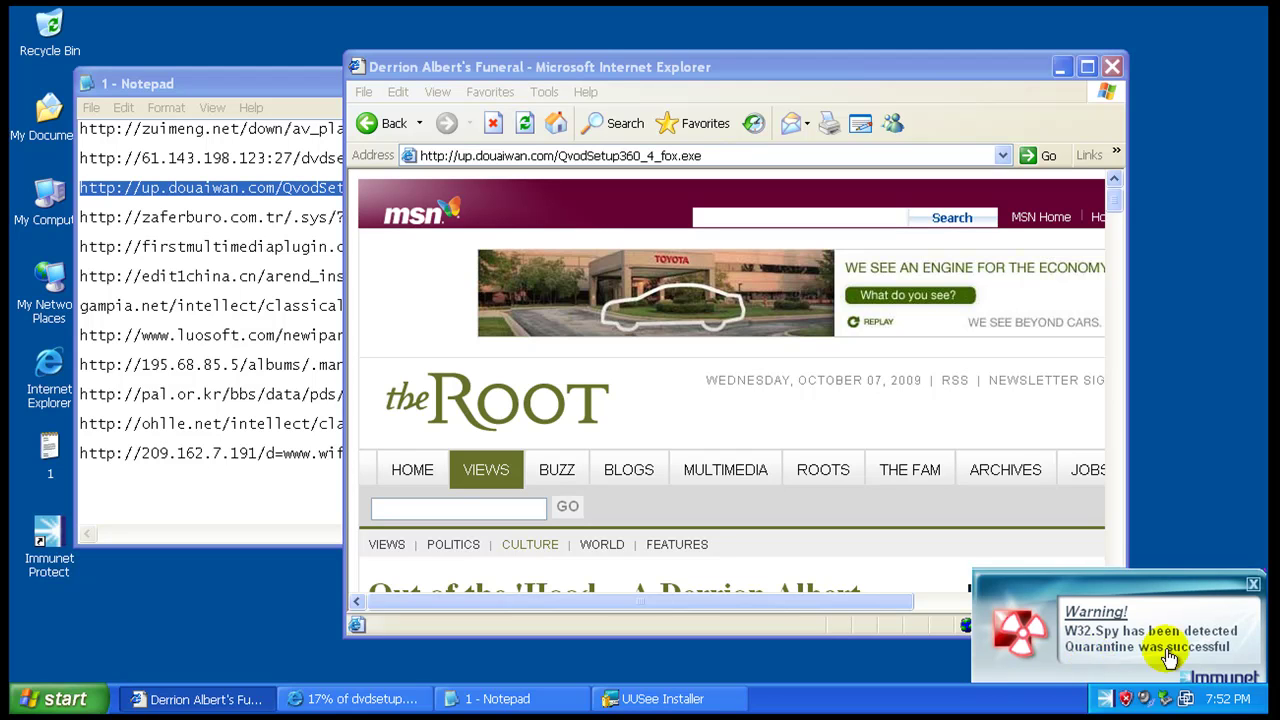
- Copy URL line 4 into Internet Explorer's address bar, load it, and run ff2ie.exe
{"action": "double_click", "coordinate": [297, 217]}
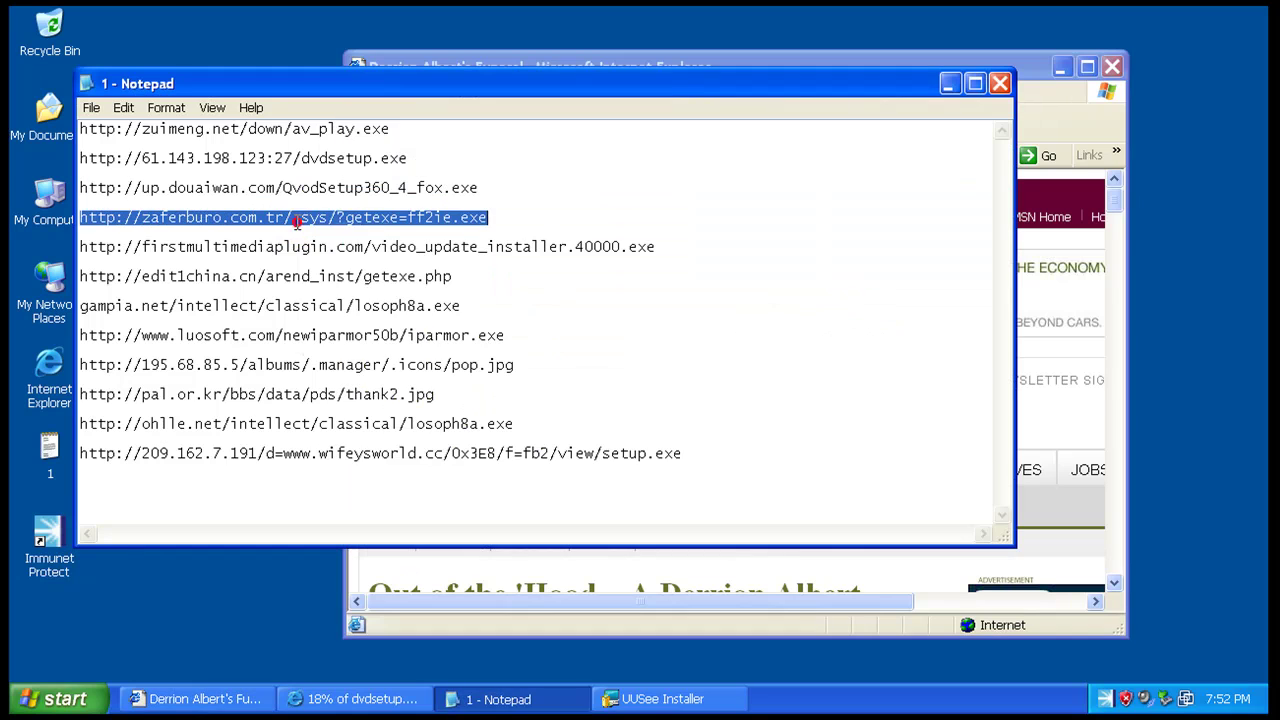
{"action": "right_click", "coordinate": [297, 220]}
{"action": "left_click", "coordinate": [365, 278]}
{"action": "left_click", "coordinate": [652, 64]}
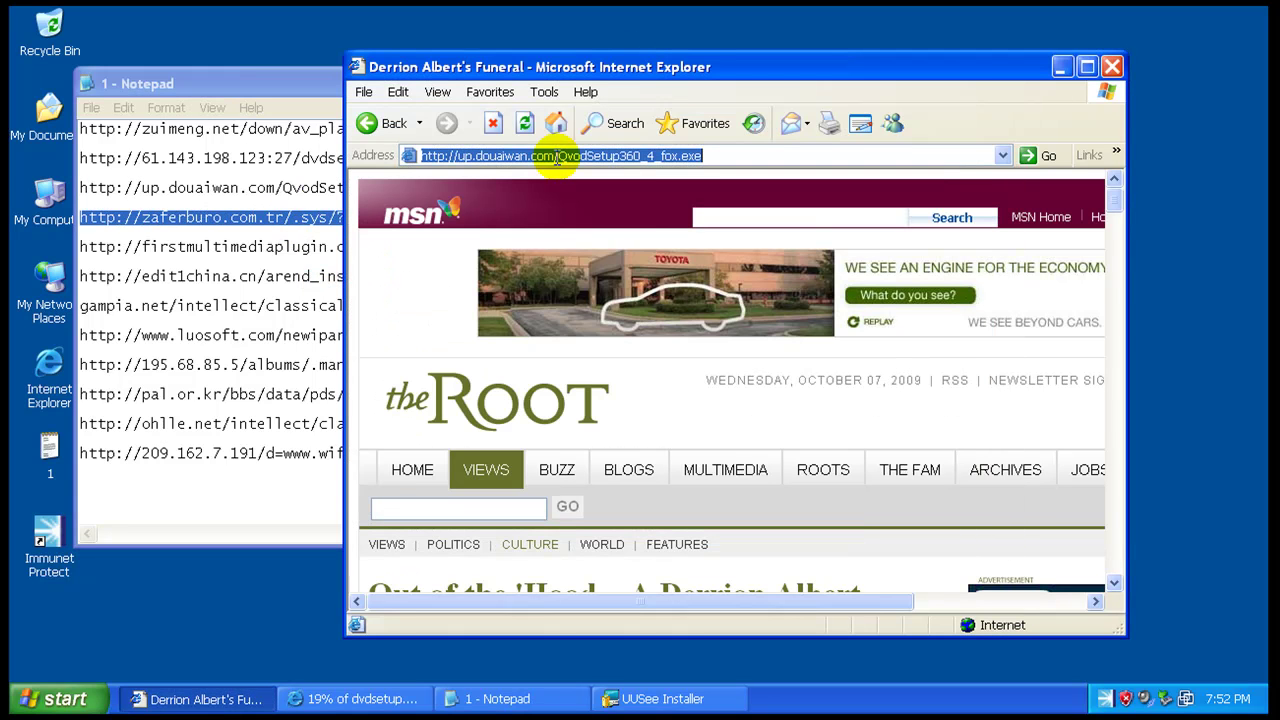
{"action": "right_click", "coordinate": [557, 160]}
{"action": "left_click", "coordinate": [600, 228]}
{"action": "key", "text": "Return"}
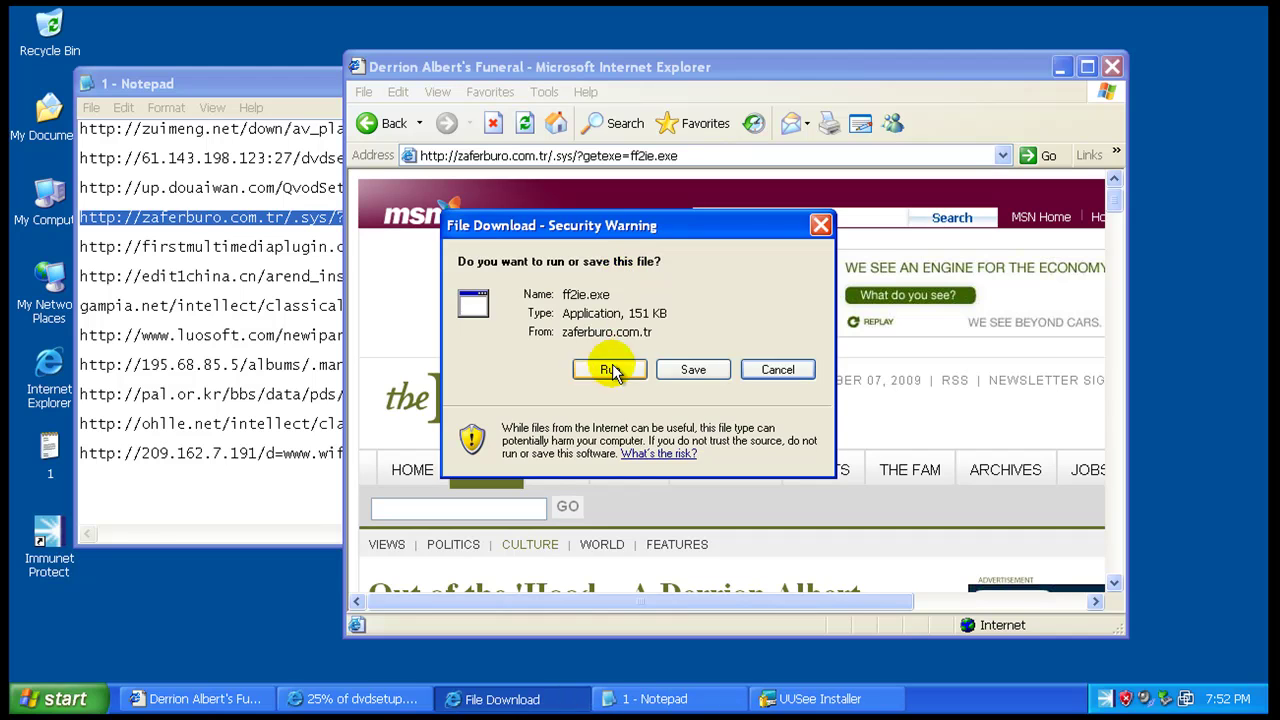
{"action": "left_click", "coordinate": [609, 370]}
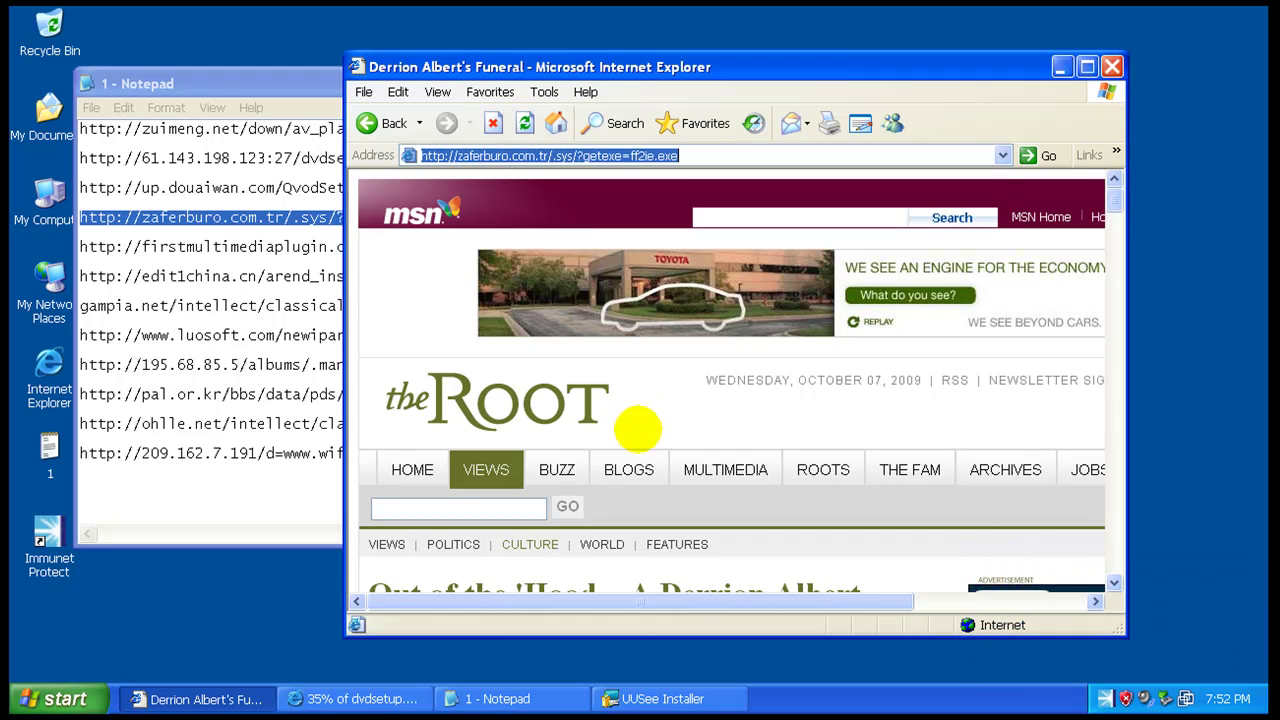
- Load the firstmultimediaplugin video_update_installer.40000.exe URL in Internet Explorer
{"action": "left_click", "coordinate": [236, 258]}
{"action": "double_click", "coordinate": [240, 246]}
{"action": "right_click", "coordinate": [240, 246]}
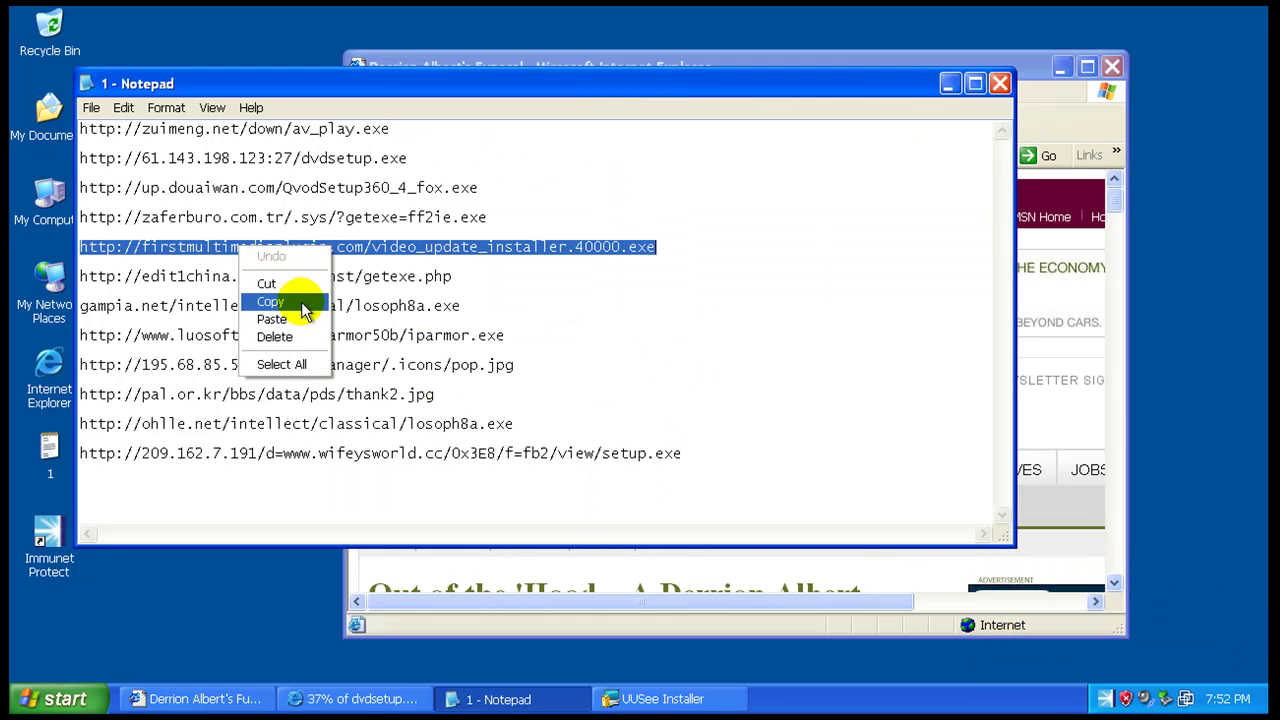
{"action": "left_click", "coordinate": [300, 301]}
{"action": "left_click", "coordinate": [550, 60]}
{"action": "right_click", "coordinate": [531, 152]}
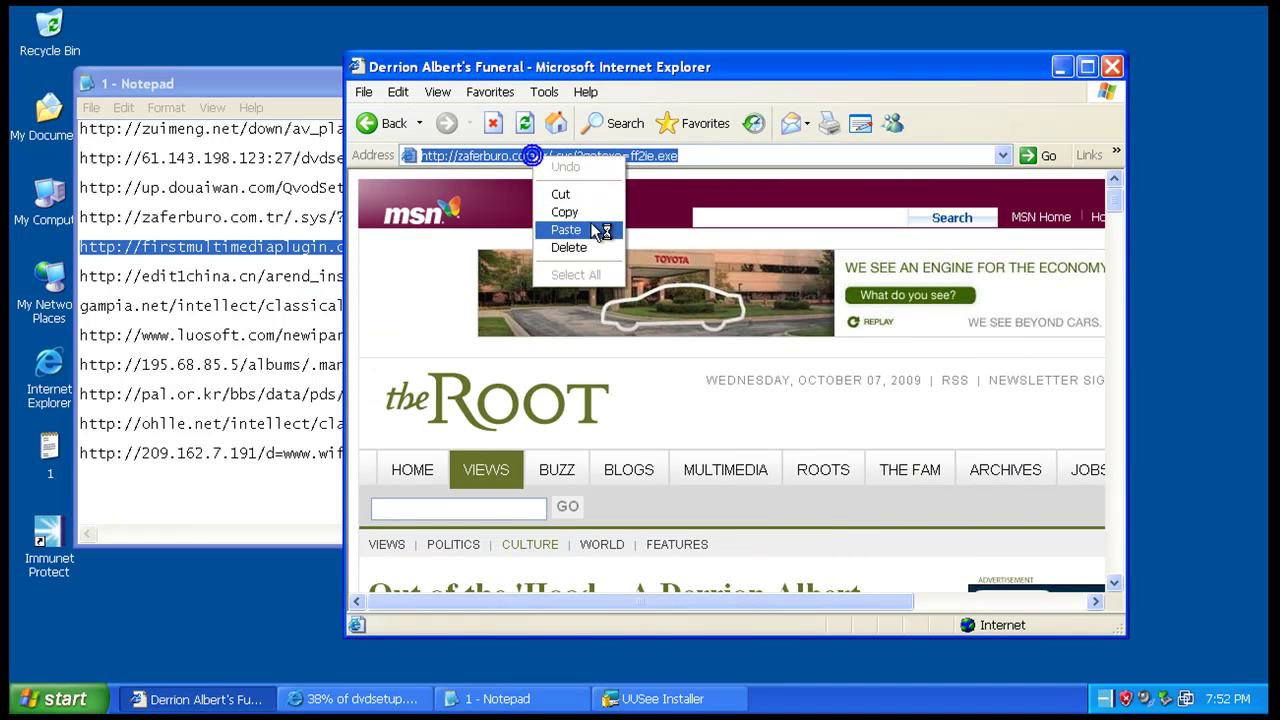
{"action": "left_click", "coordinate": [590, 226]}
{"action": "key", "text": "Return"}
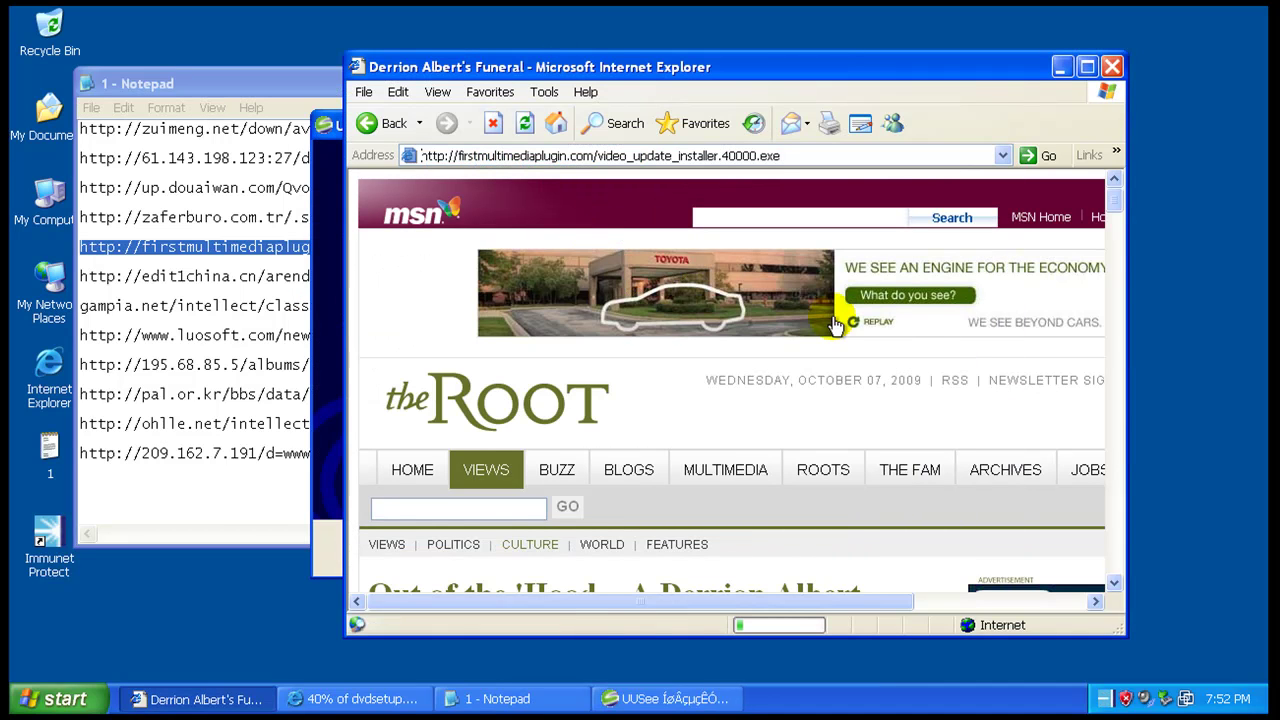
- Advance the UUSee installer past the Google toolbar options and install into C:\Program Files\uusee
{"action": "left_click", "coordinate": [339, 405]}
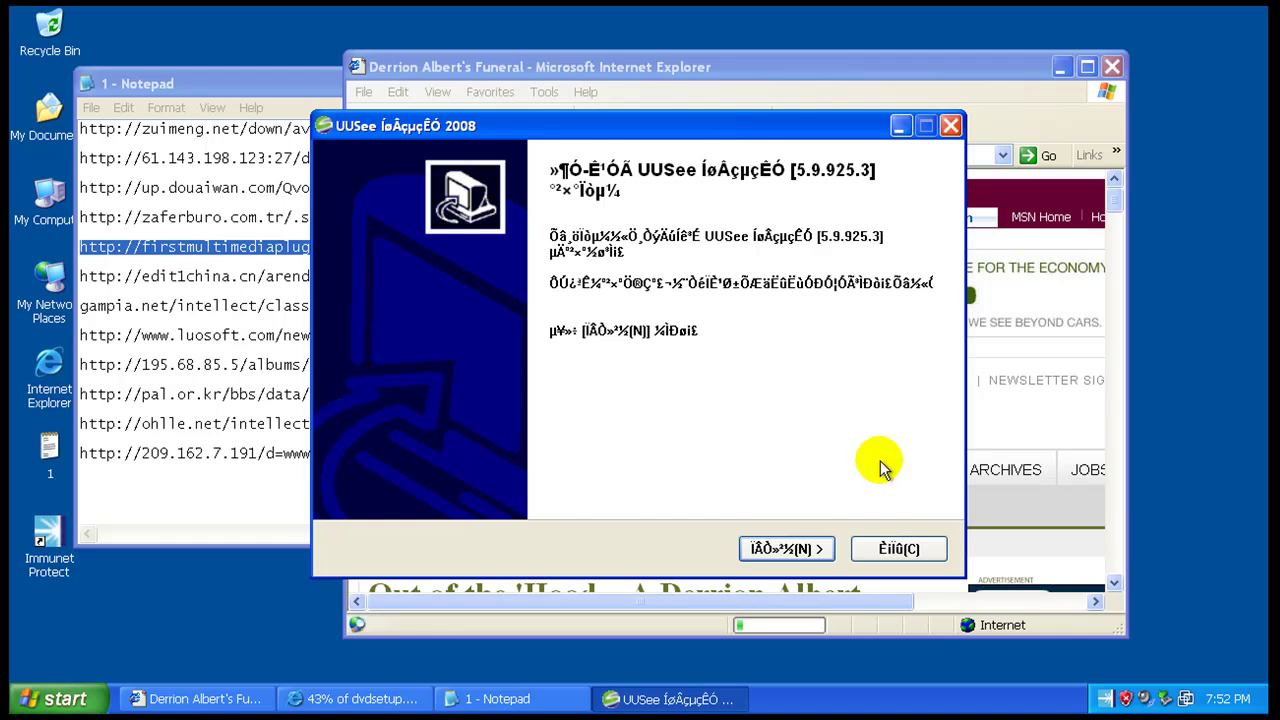
{"action": "left_click", "coordinate": [790, 548]}
{"action": "left_click", "coordinate": [800, 550]}
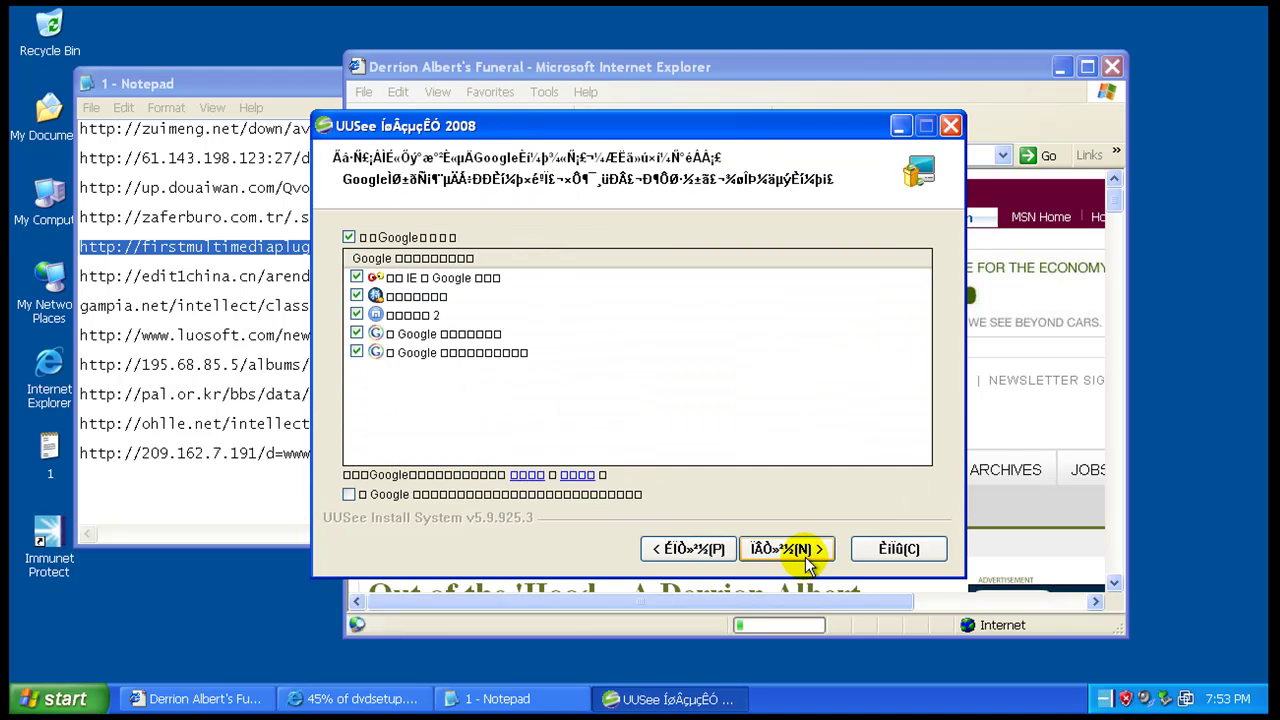
{"action": "left_click", "coordinate": [800, 556]}
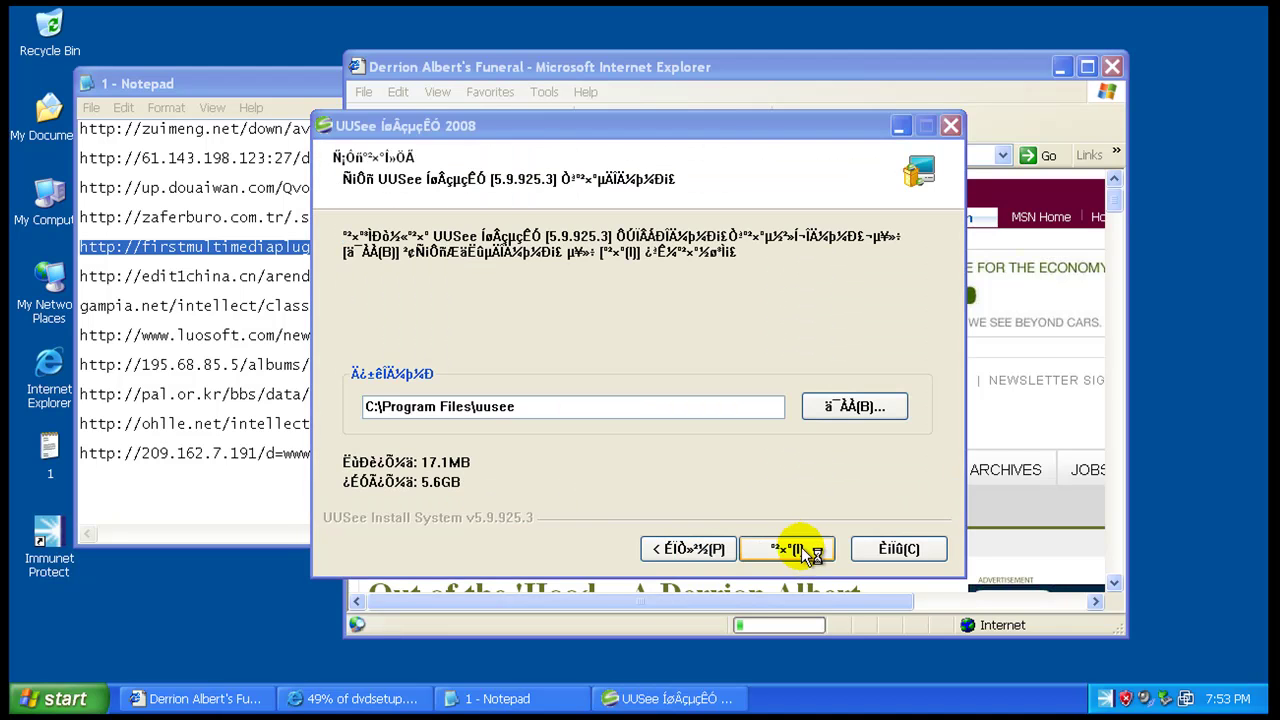
{"action": "left_click", "coordinate": [808, 548]}
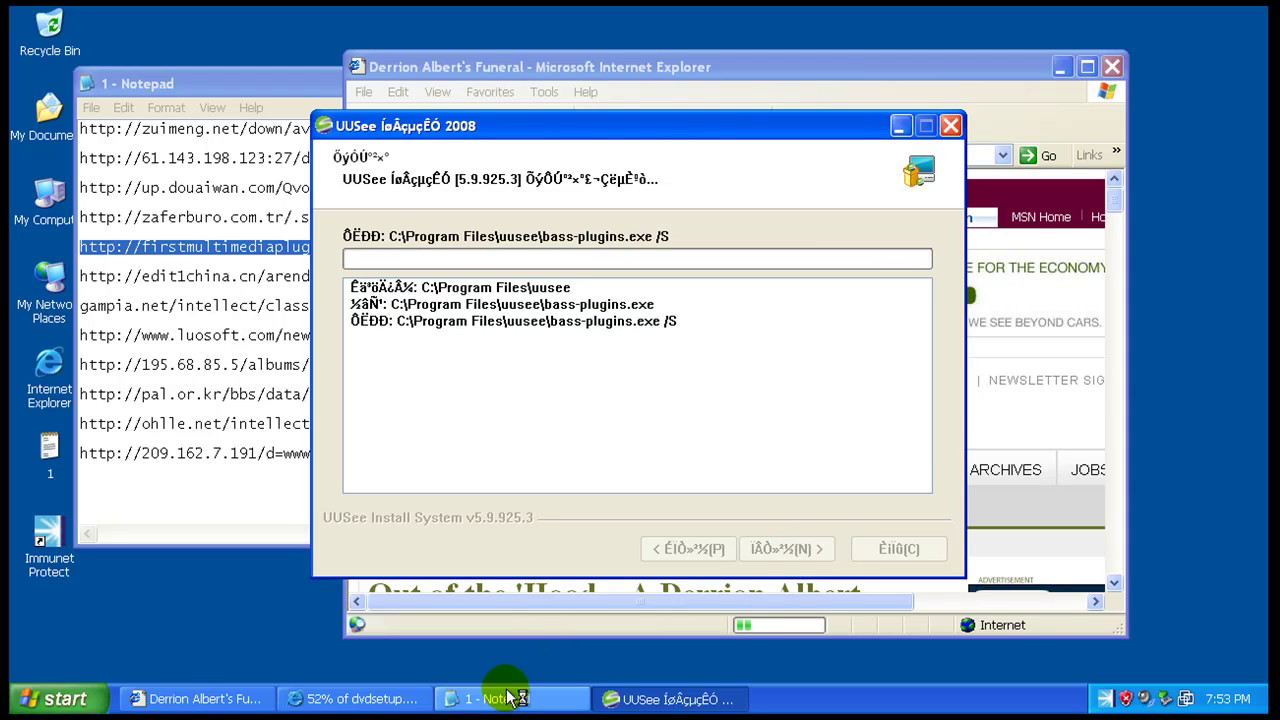
{"action": "left_click", "coordinate": [595, 632]}
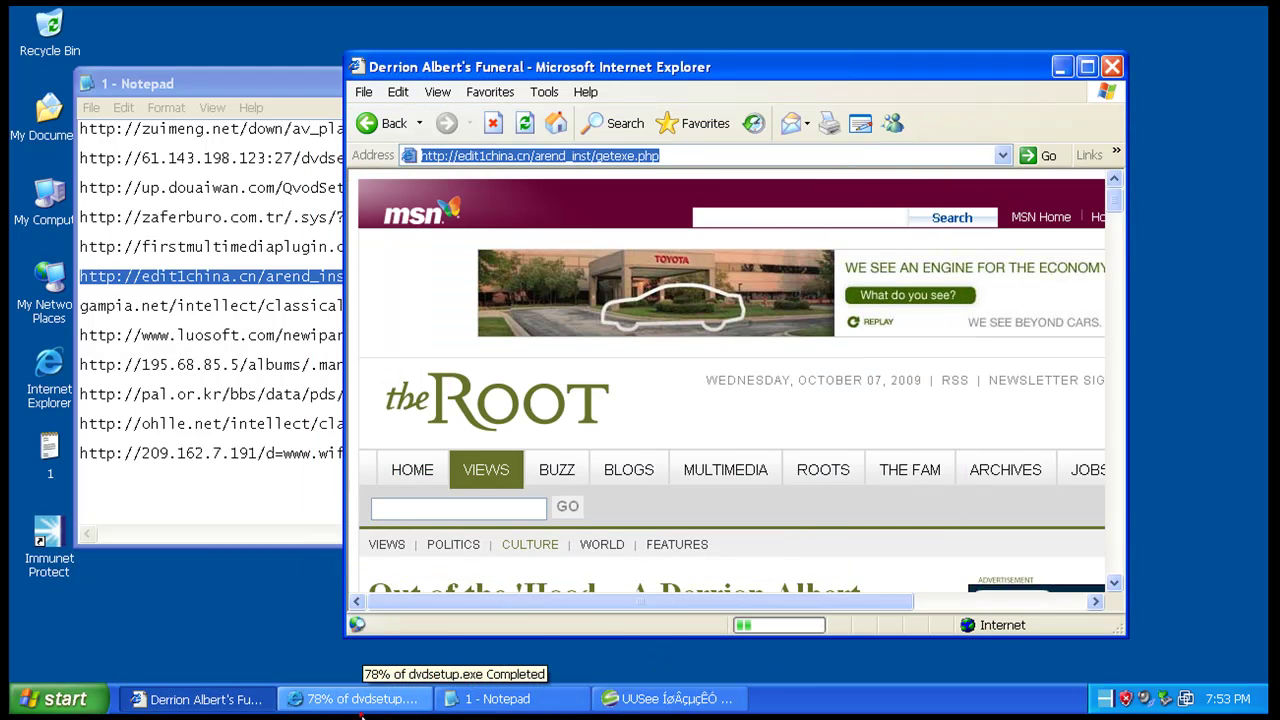
- Run load.exe from the download warning and minimize the dvdsetup.exe progress window
{"action": "left_click", "coordinate": [352, 708]}
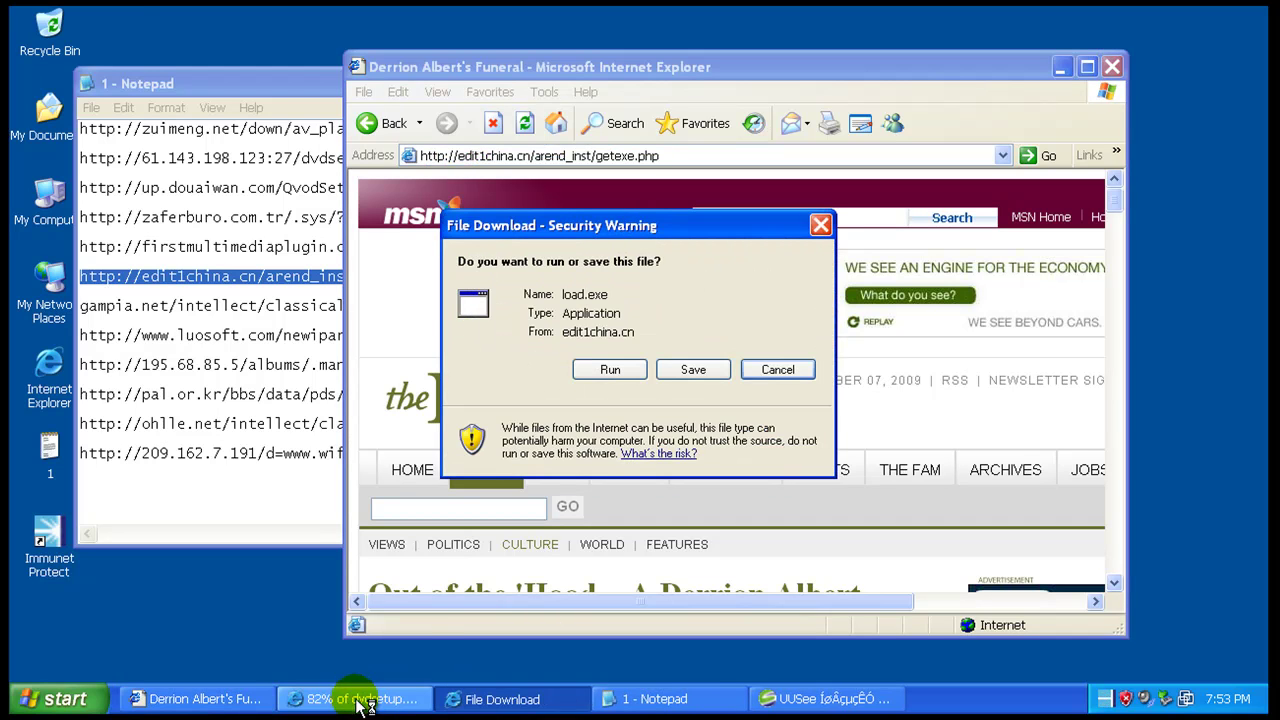
{"action": "left_click", "coordinate": [362, 699]}
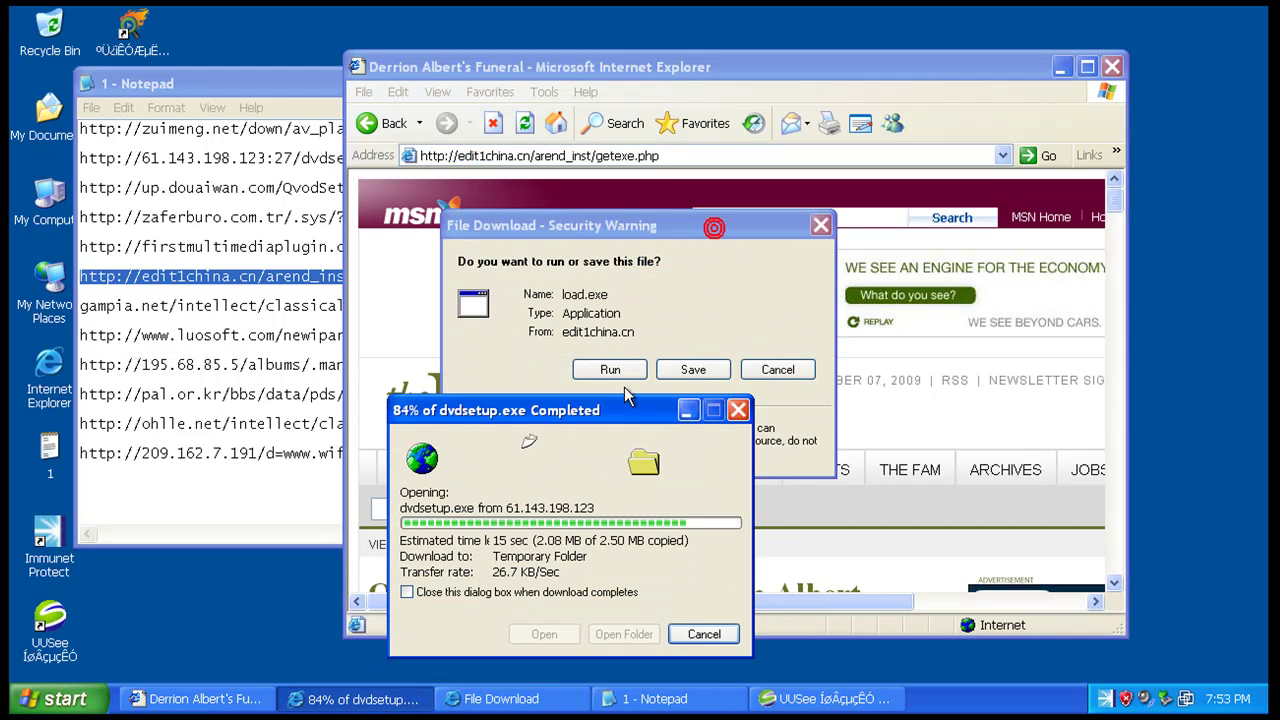
{"action": "left_click", "coordinate": [610, 370]}
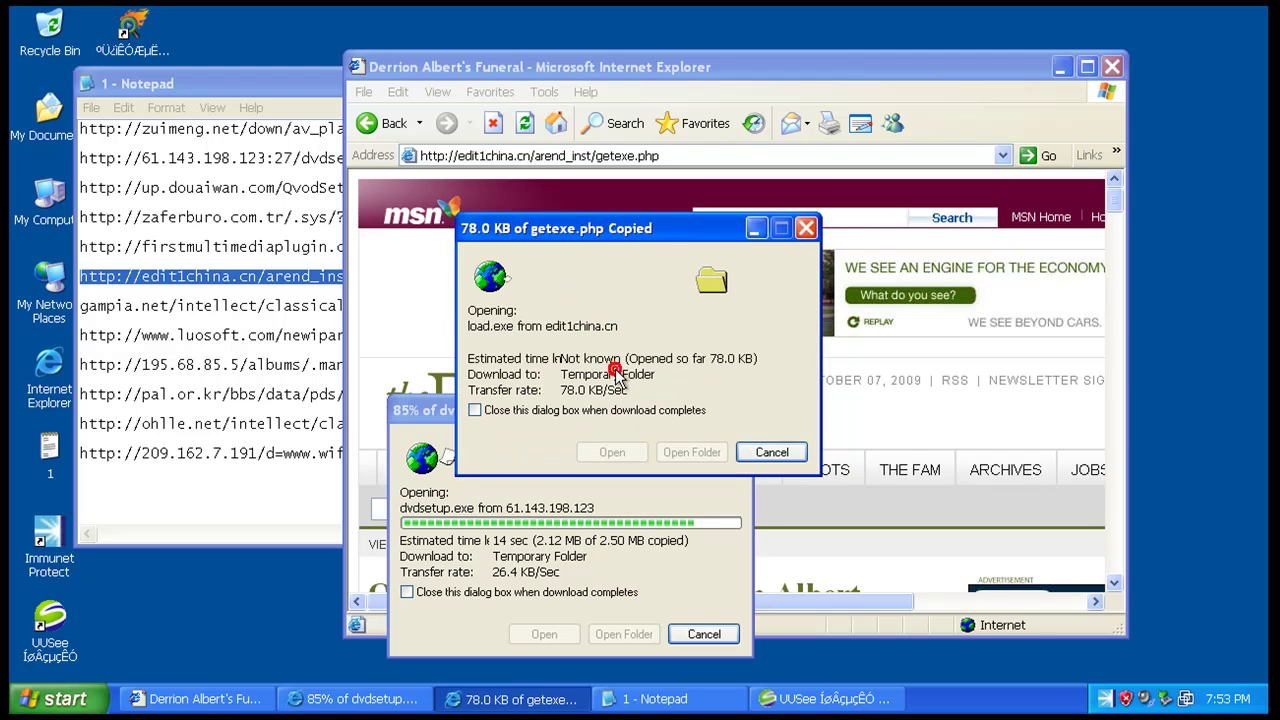
{"action": "left_click", "coordinate": [718, 557]}
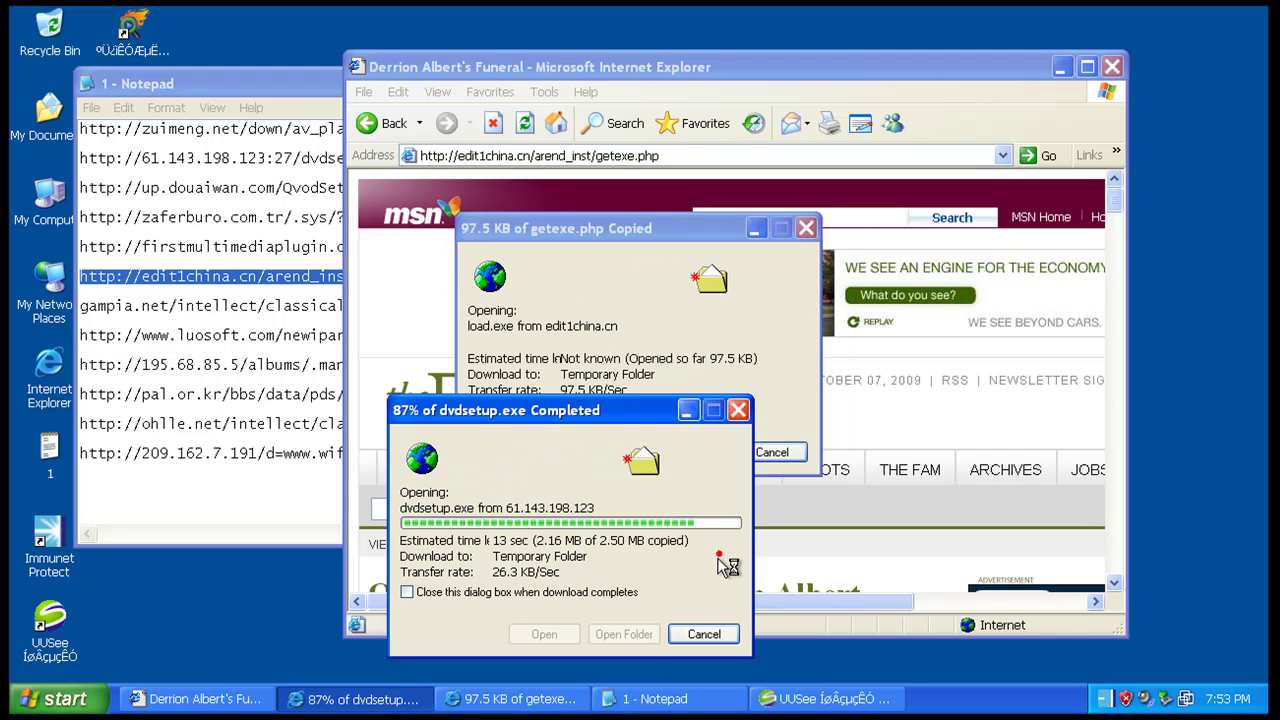
{"action": "left_click", "coordinate": [690, 410]}
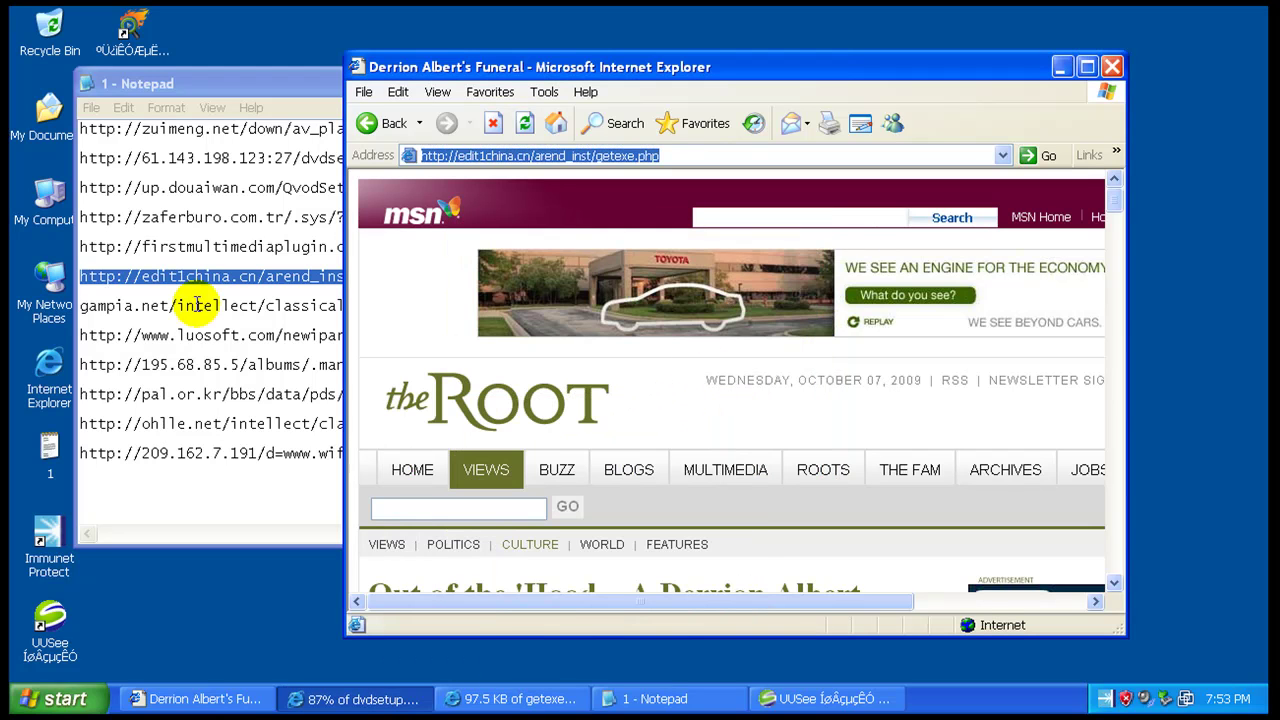
- Copy the gampia.net address and allow the finished dvdsetup.exe to run despite the unknown publisher
{"action": "double_click", "coordinate": [255, 310]}
{"action": "right_click", "coordinate": [252, 300]}
{"action": "left_click", "coordinate": [314, 362]}
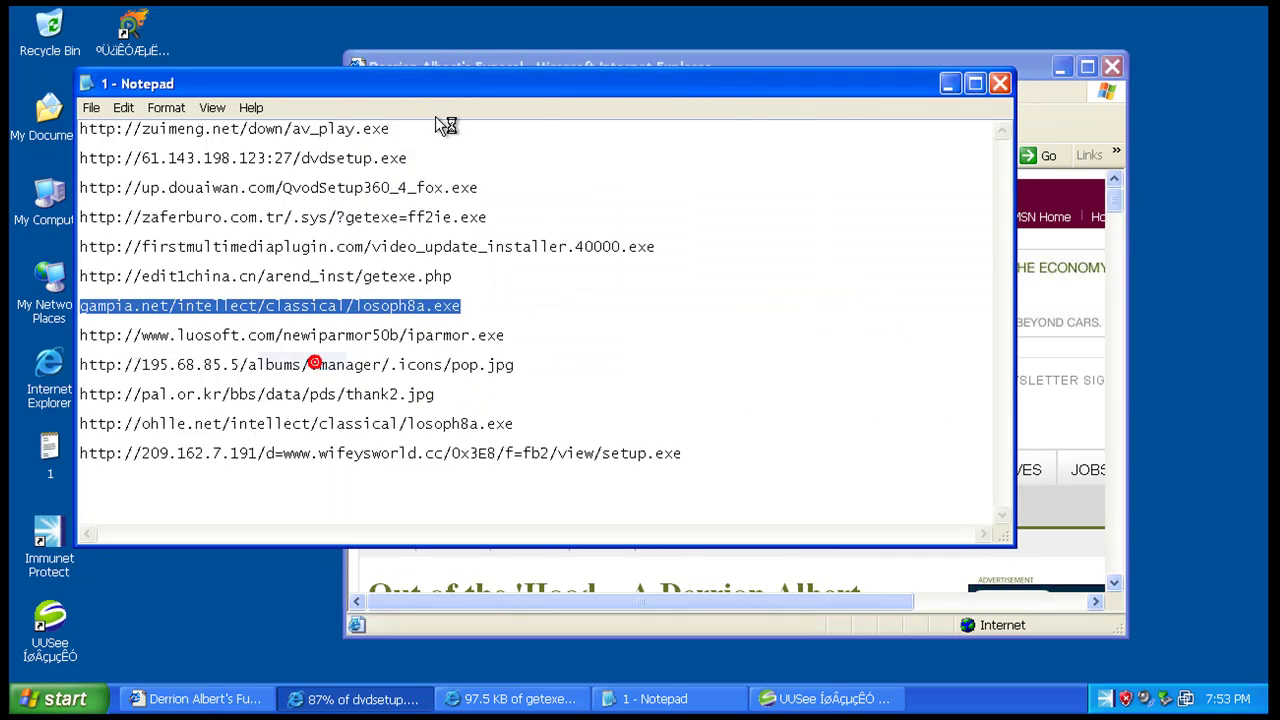
{"action": "left_click", "coordinate": [493, 52]}
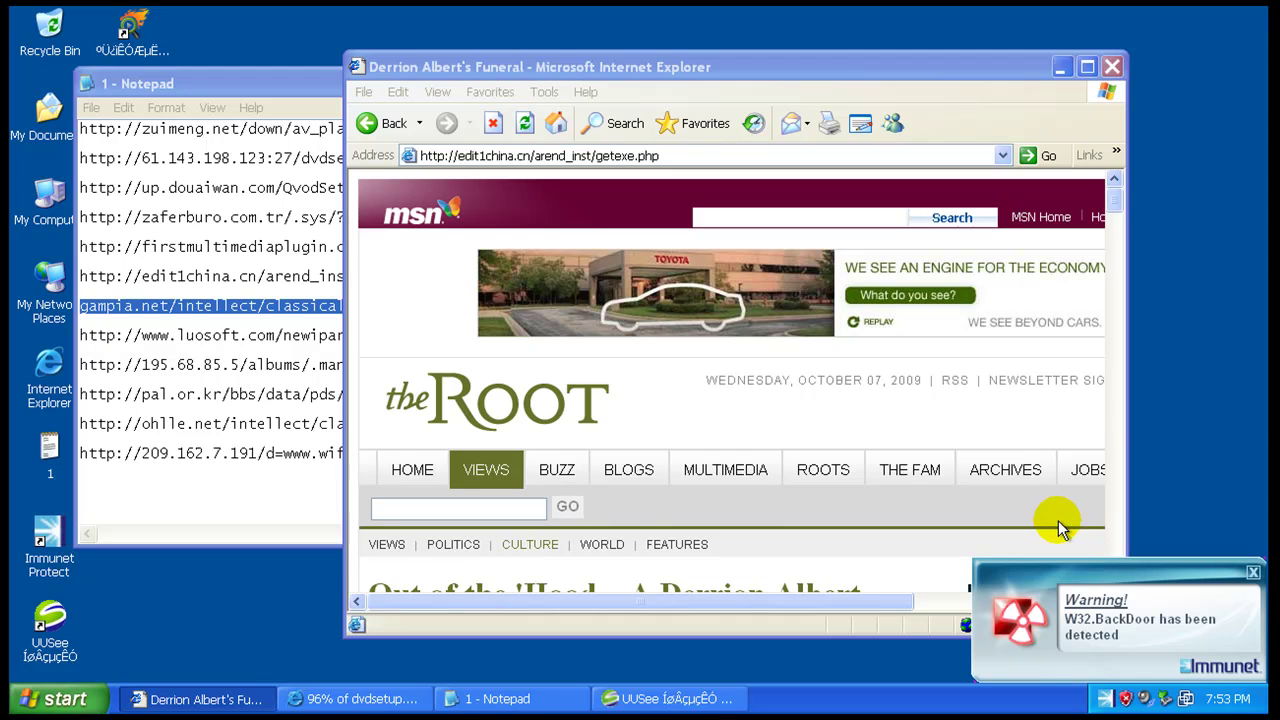
{"action": "left_click", "coordinate": [386, 697]}
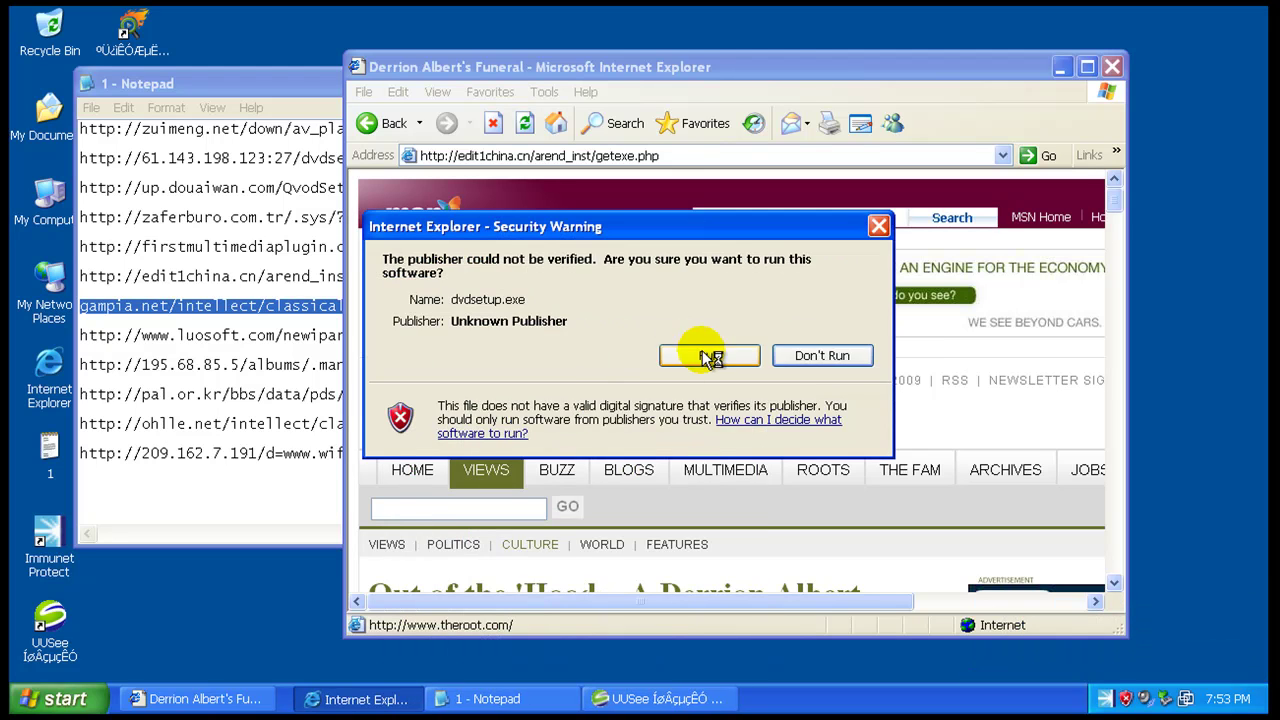
{"action": "left_click", "coordinate": [709, 356]}
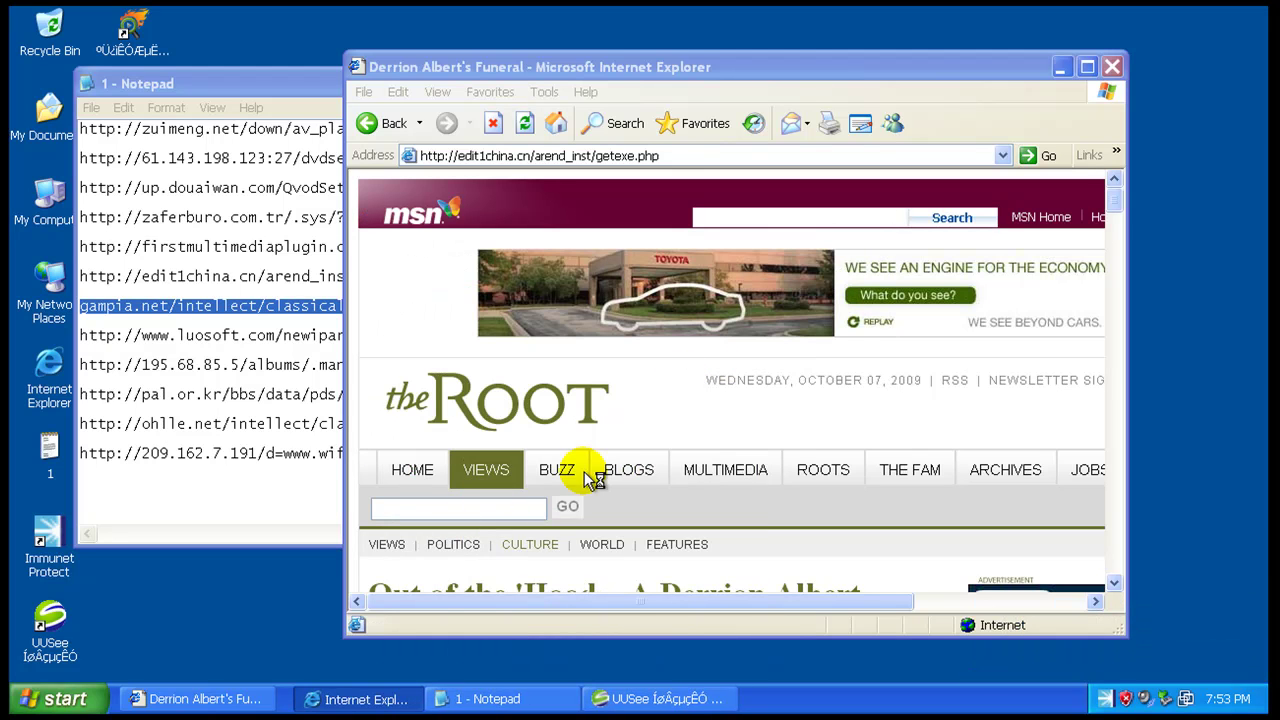
- Copy the luosoft.com address from the test URL list
{"action": "left_click", "coordinate": [267, 335]}
{"action": "double_click", "coordinate": [267, 335]}
{"action": "right_click", "coordinate": [268, 336]}
{"action": "left_click", "coordinate": [330, 393]}
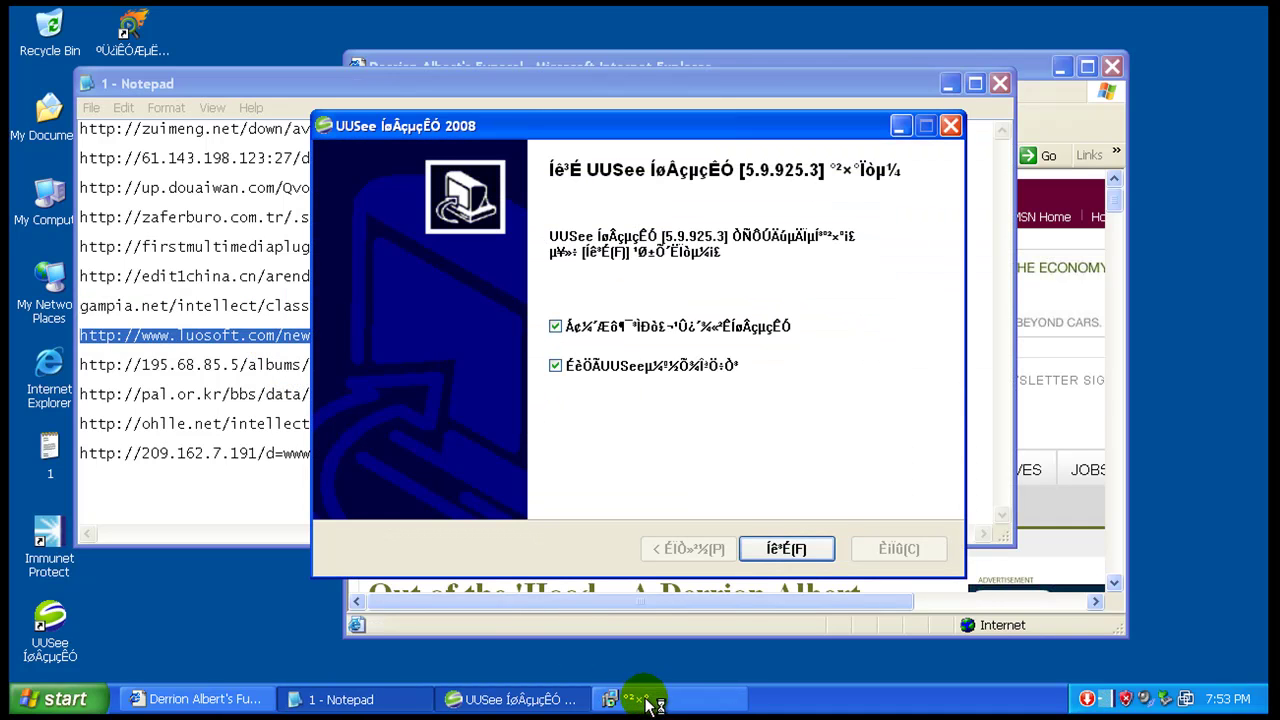
- Finish the UUSee installer and advance the VIP installer through to installing
{"action": "left_click", "coordinate": [787, 548]}
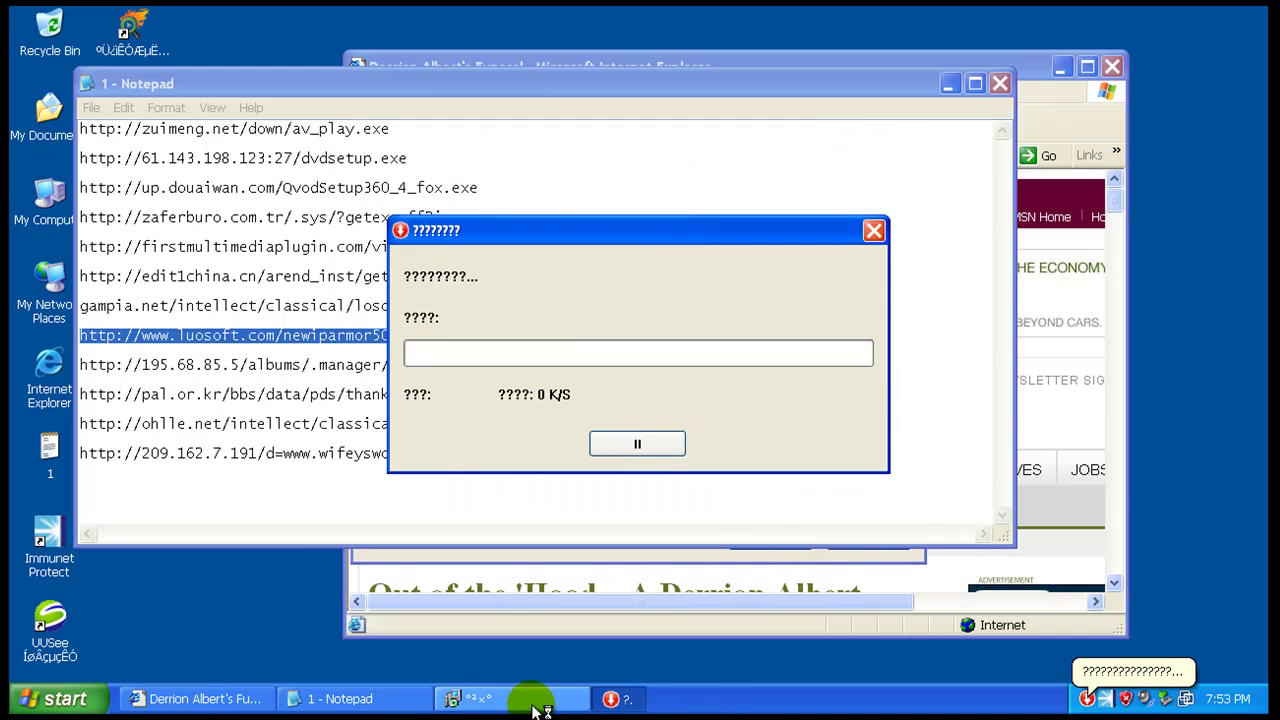
{"action": "left_click", "coordinate": [775, 537]}
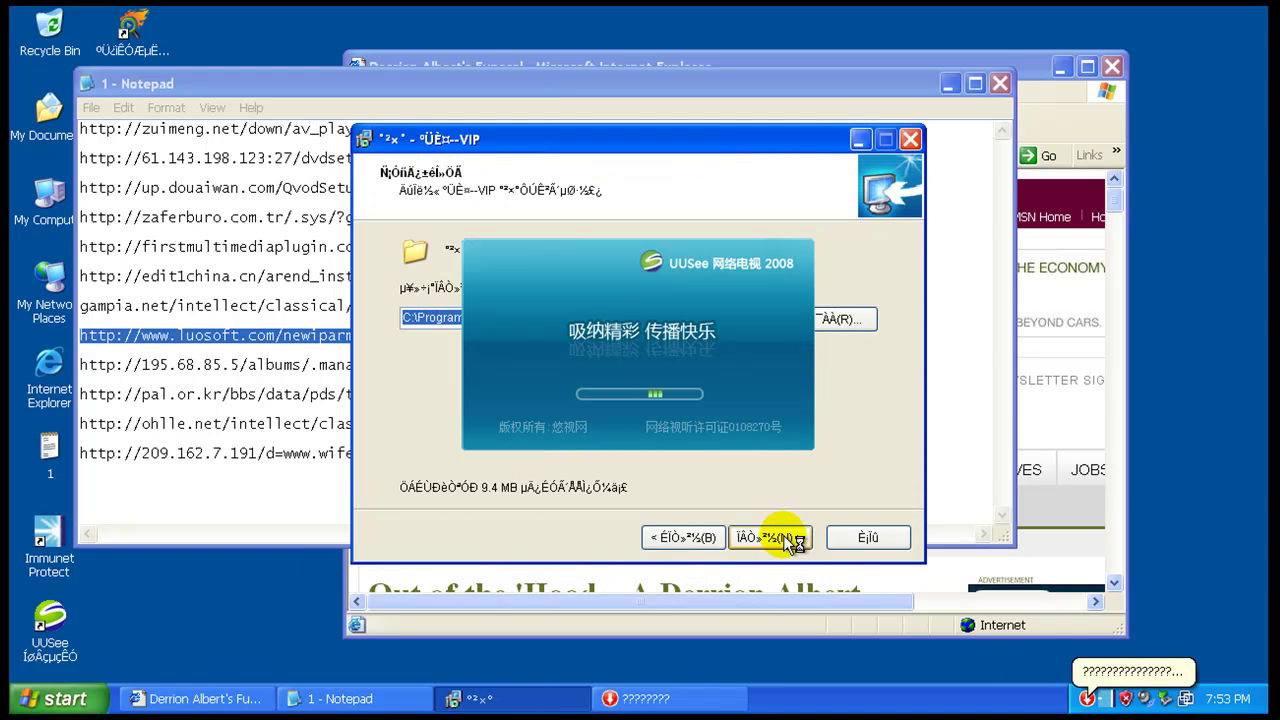
{"action": "left_click", "coordinate": [774, 538]}
{"action": "left_click", "coordinate": [772, 540]}
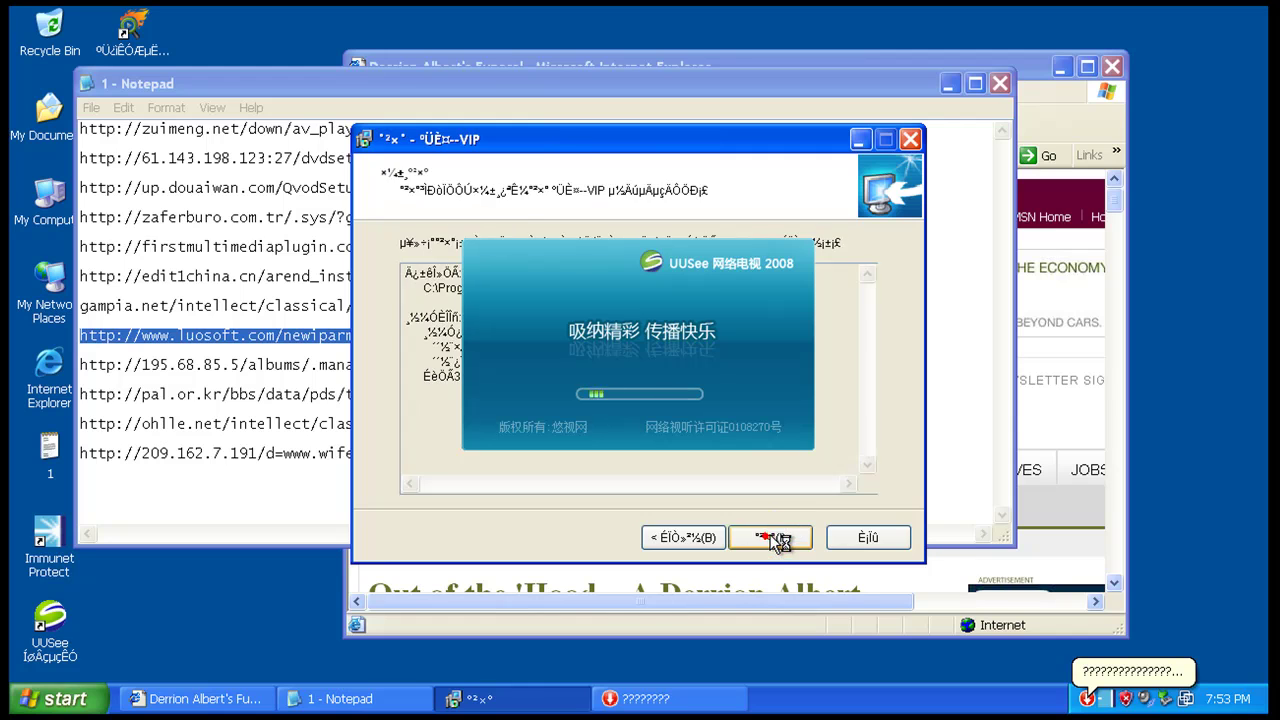
{"action": "left_click", "coordinate": [770, 540]}
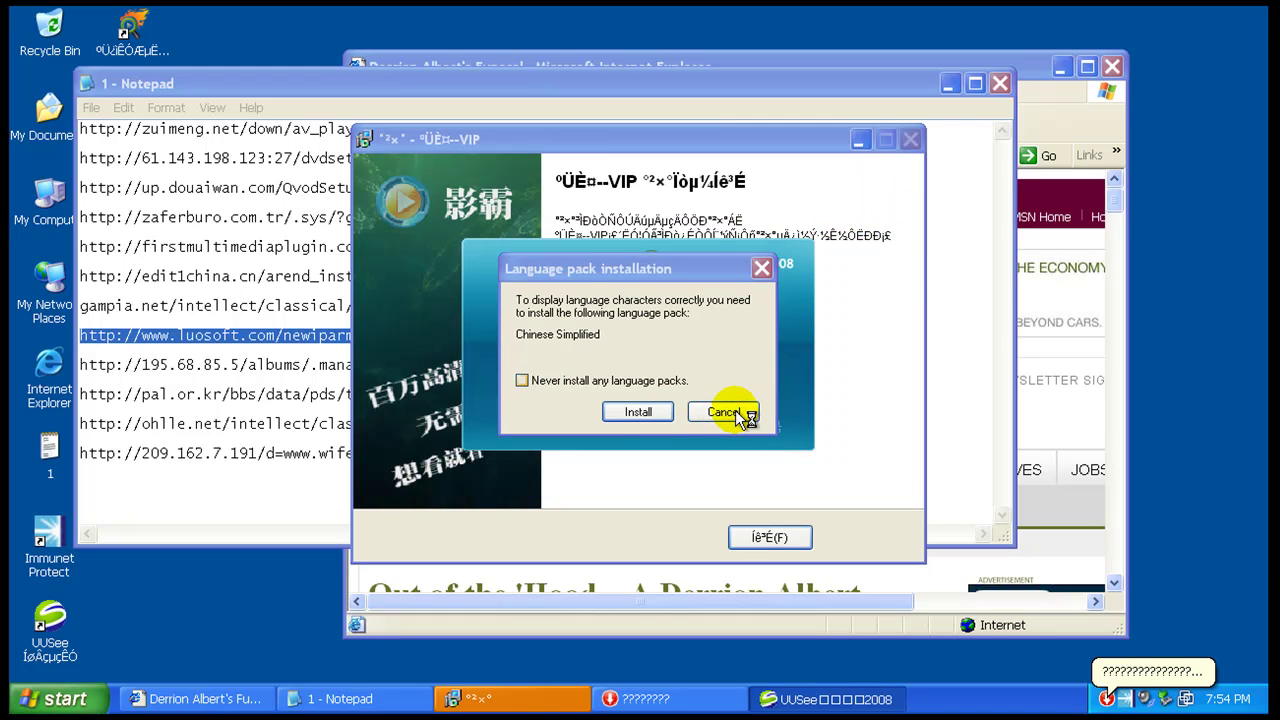
- Decline the Chinese Simplified language pack and finish the VIP installer
{"action": "left_click", "coordinate": [738, 414]}
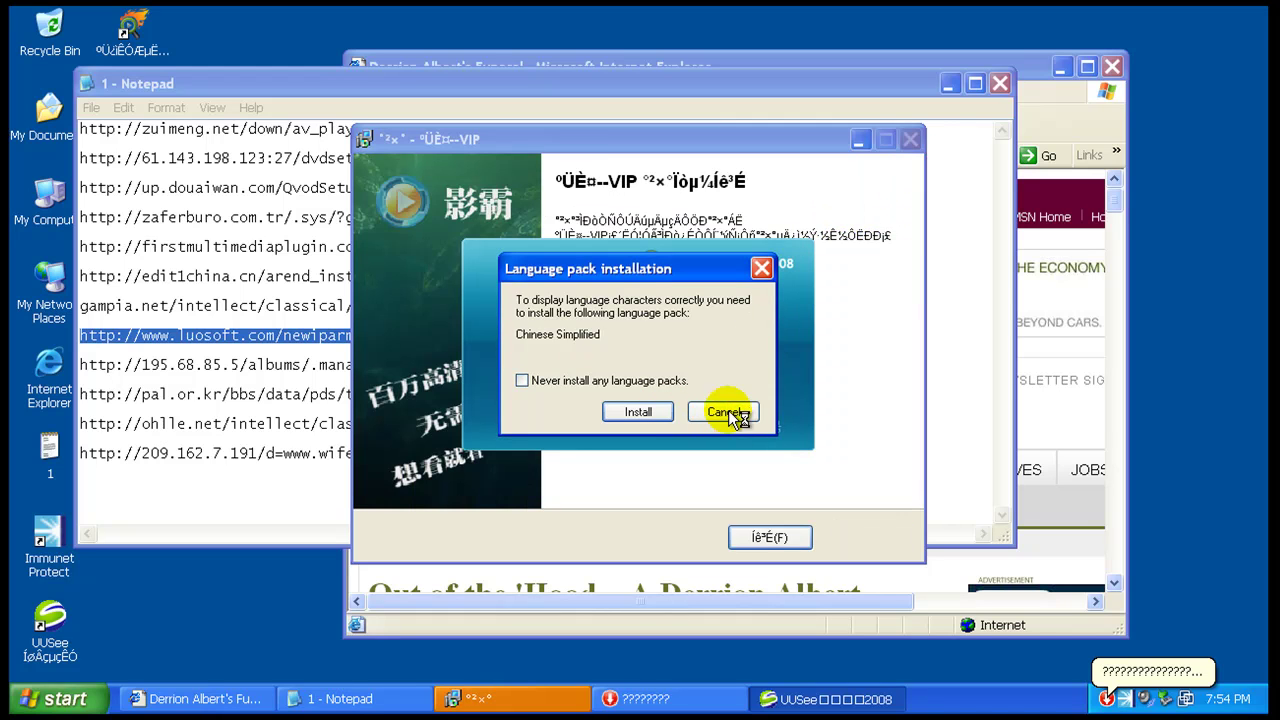
{"action": "left_click", "coordinate": [726, 412]}
{"action": "left_click", "coordinate": [730, 413]}
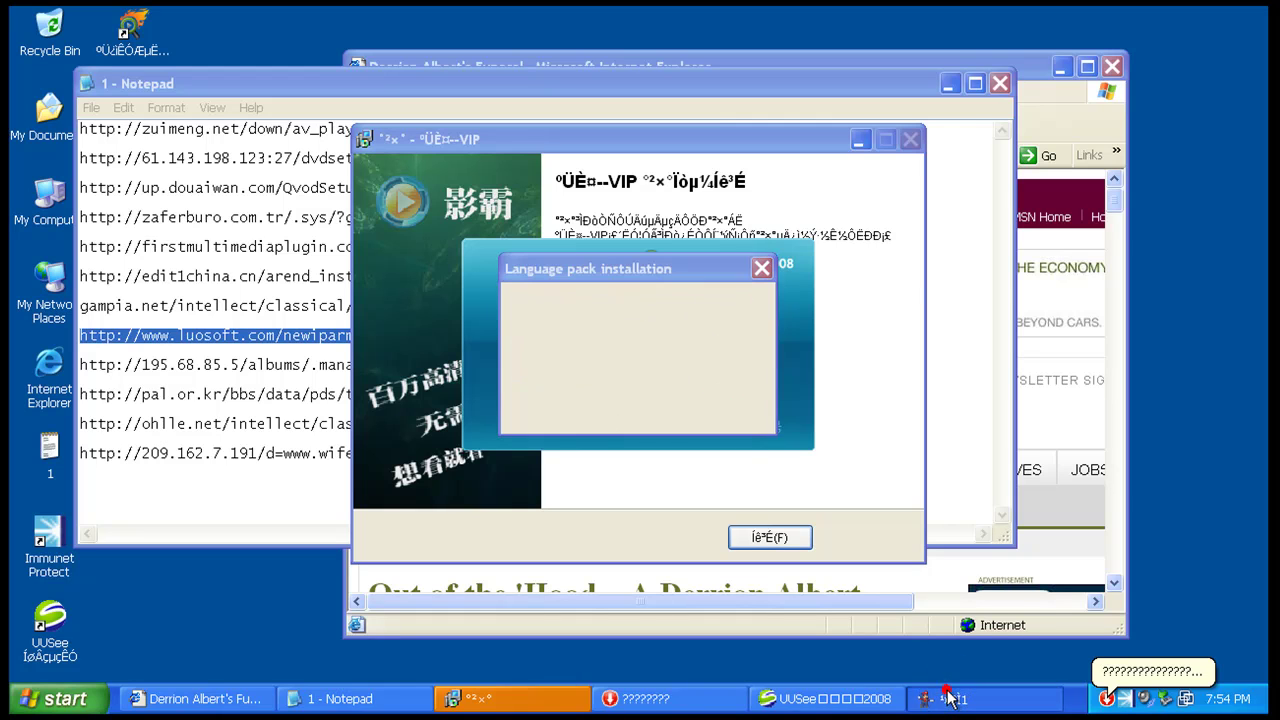
{"action": "left_click", "coordinate": [726, 422]}
{"action": "left_click", "coordinate": [727, 410]}
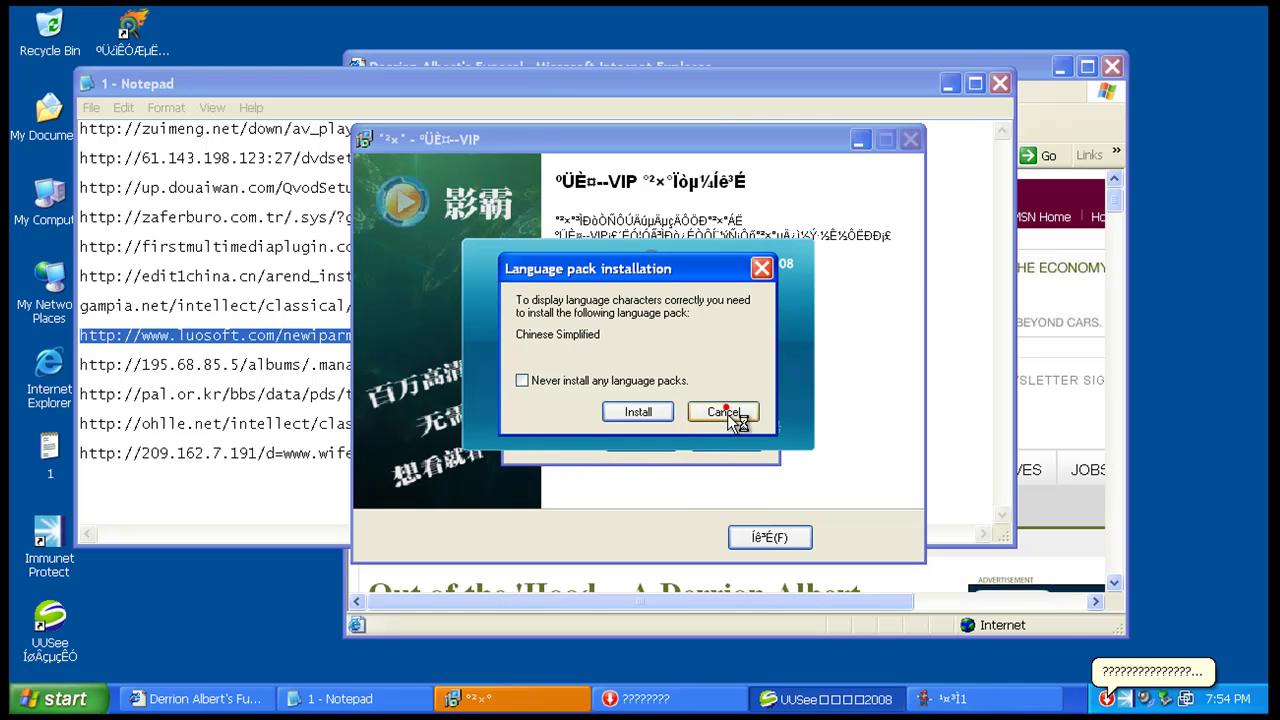
{"action": "left_click", "coordinate": [770, 536]}
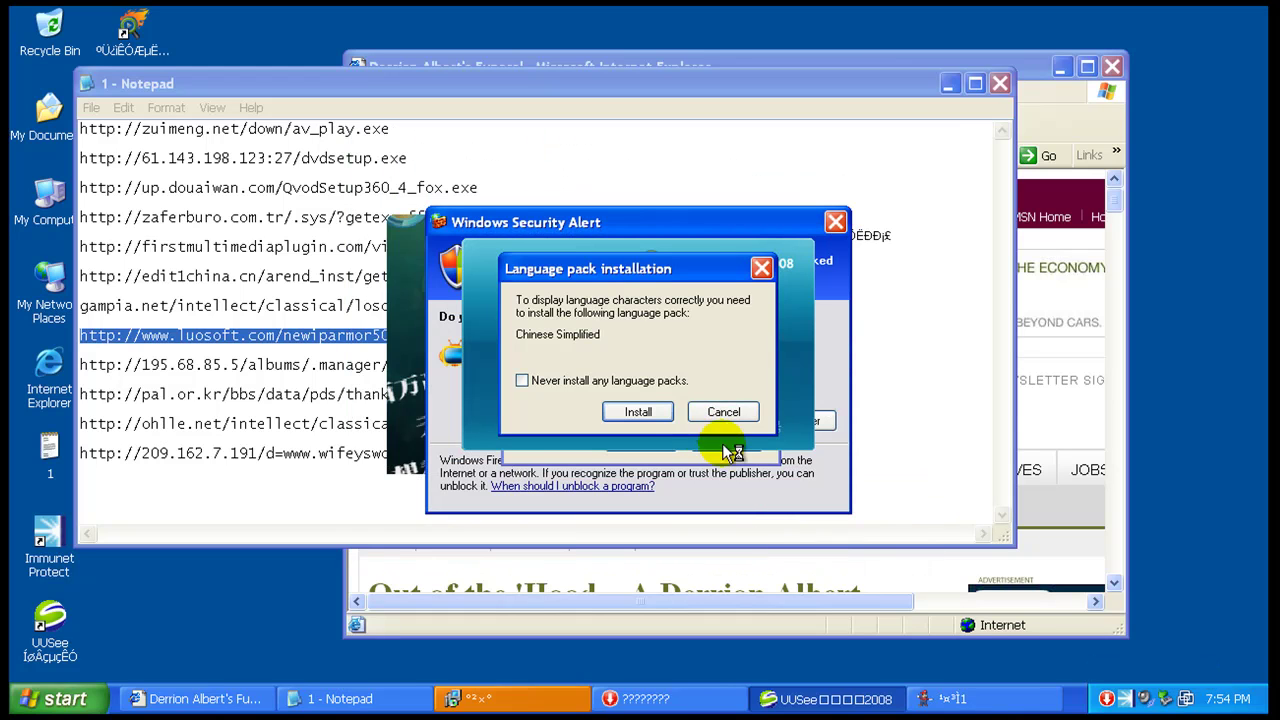
{"action": "left_click", "coordinate": [722, 413]}
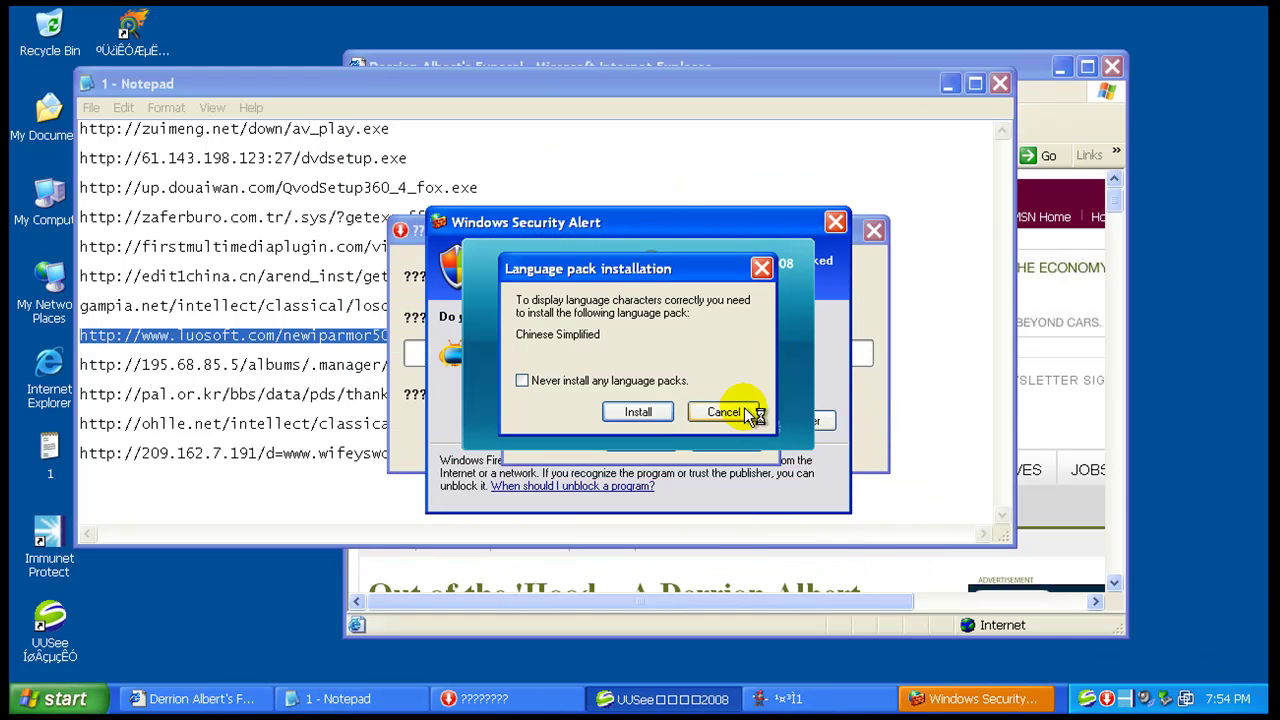
{"action": "left_click", "coordinate": [641, 410]}
- Keep Windows Firewall blocking MediaCenter and dismiss the language pack prompt
{"action": "left_click_drag", "start_coordinate": [686, 234], "coordinate": [375, 385]}
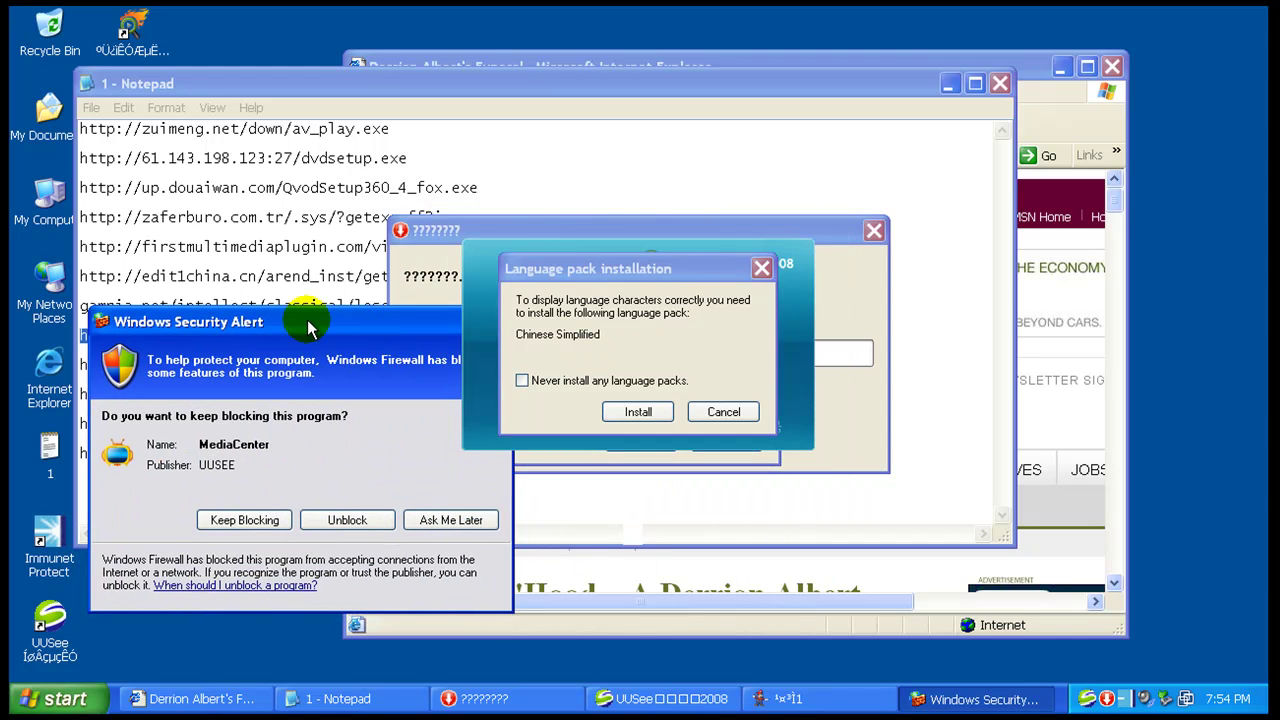
{"action": "left_click_drag", "start_coordinate": [308, 330], "coordinate": [261, 274]}
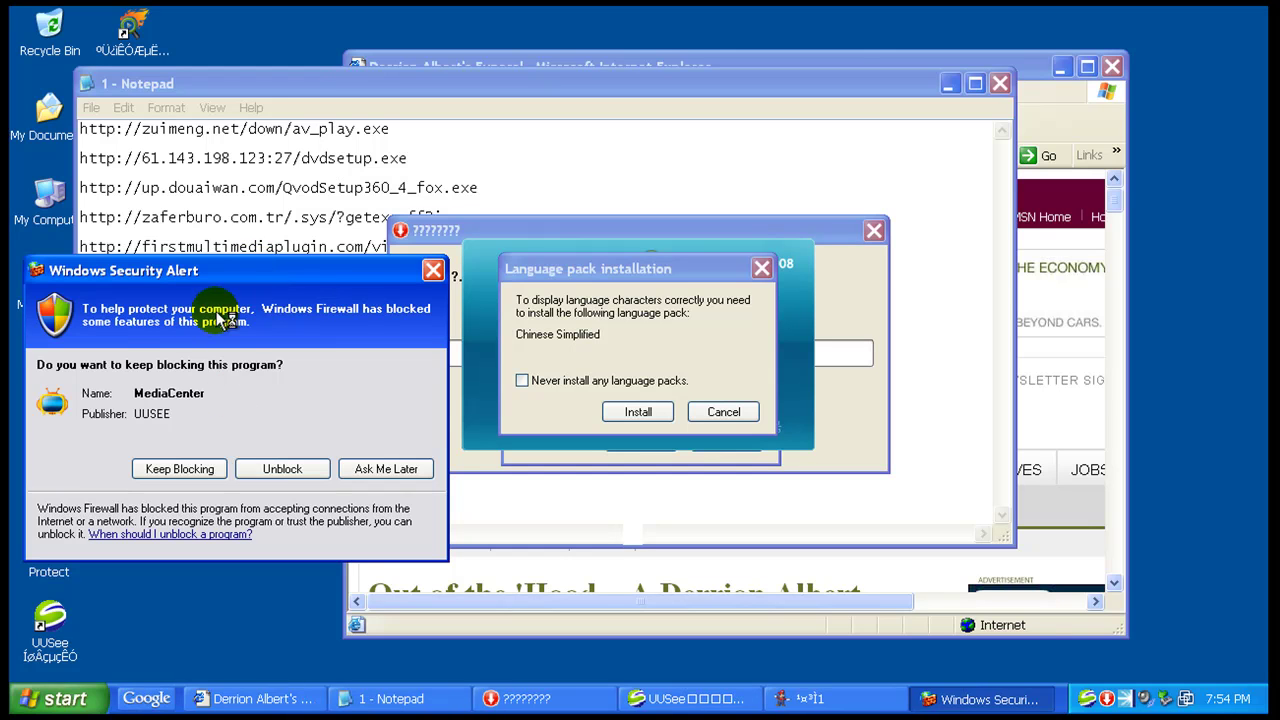
{"action": "left_click", "coordinate": [180, 469]}
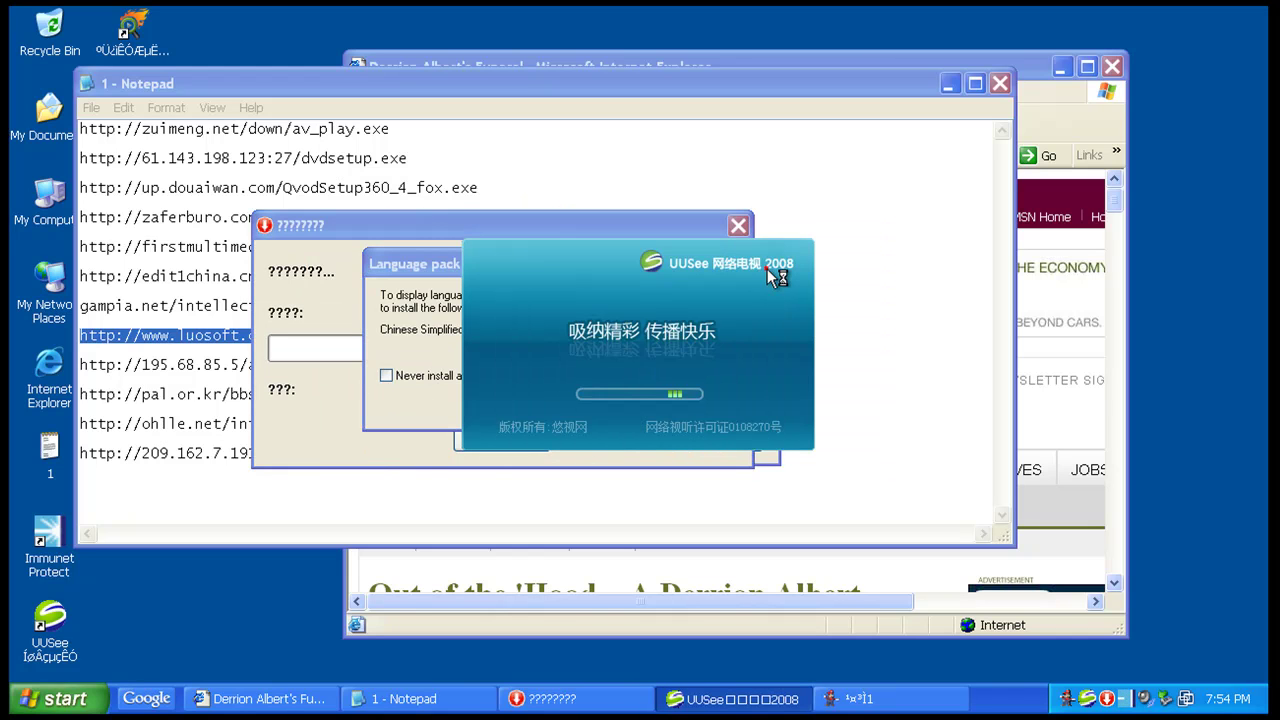
{"action": "left_click_drag", "start_coordinate": [468, 268], "coordinate": [250, 310]}
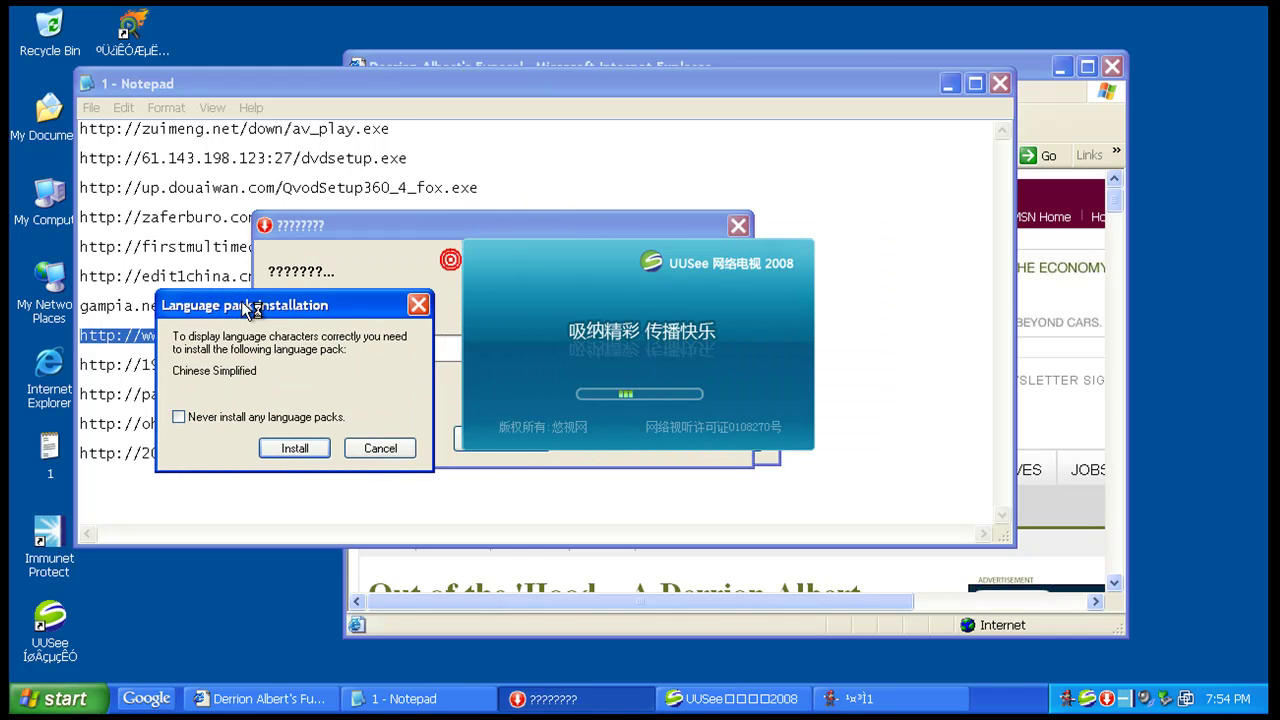
{"action": "left_click", "coordinate": [418, 303]}
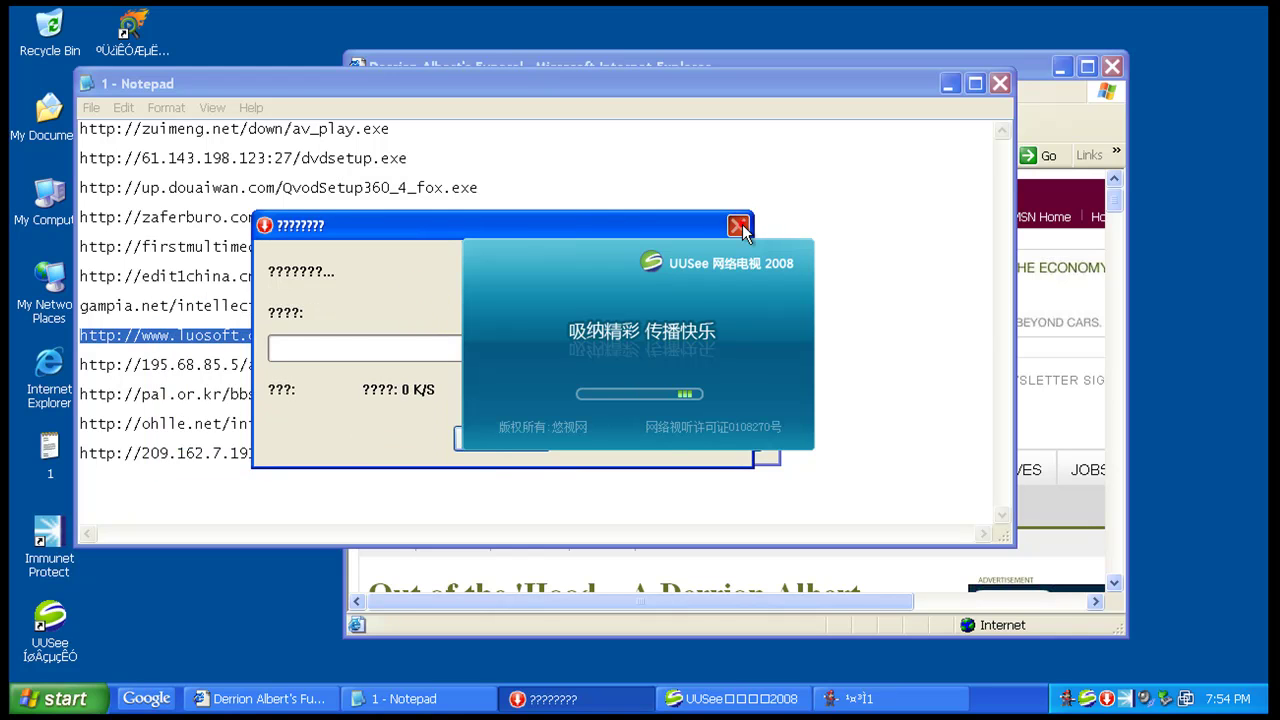
- Close the stalled download and copy the luosoft iparmor.exe address from the notes list
{"action": "left_click", "coordinate": [740, 228]}
{"action": "left_click", "coordinate": [745, 463]}
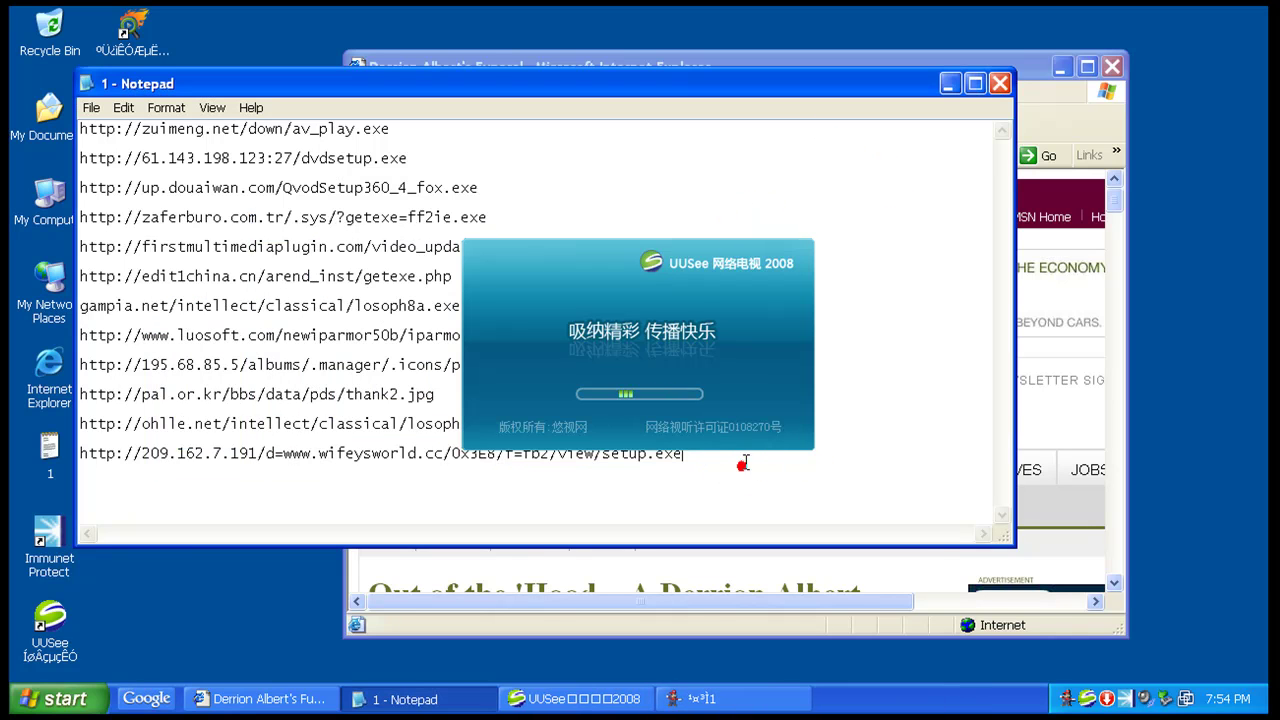
{"action": "left_click_drag", "start_coordinate": [746, 84], "coordinate": [560, 73]}
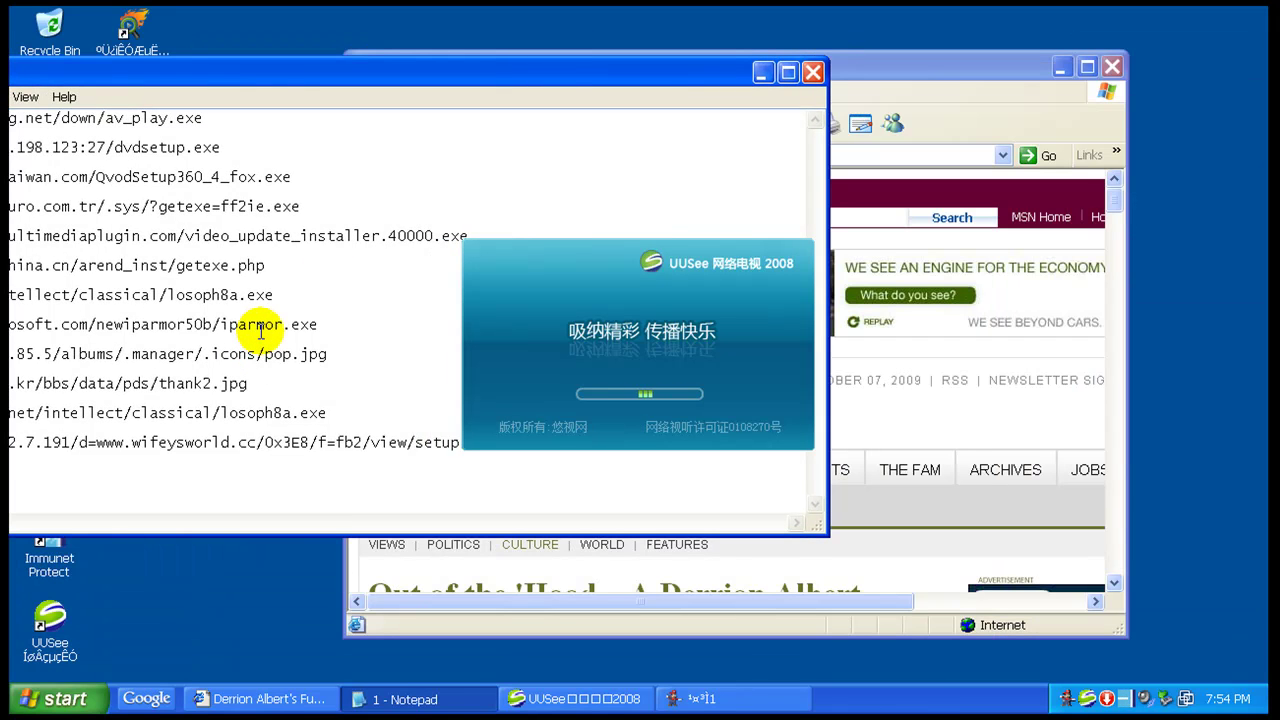
{"action": "double_click", "coordinate": [215, 326]}
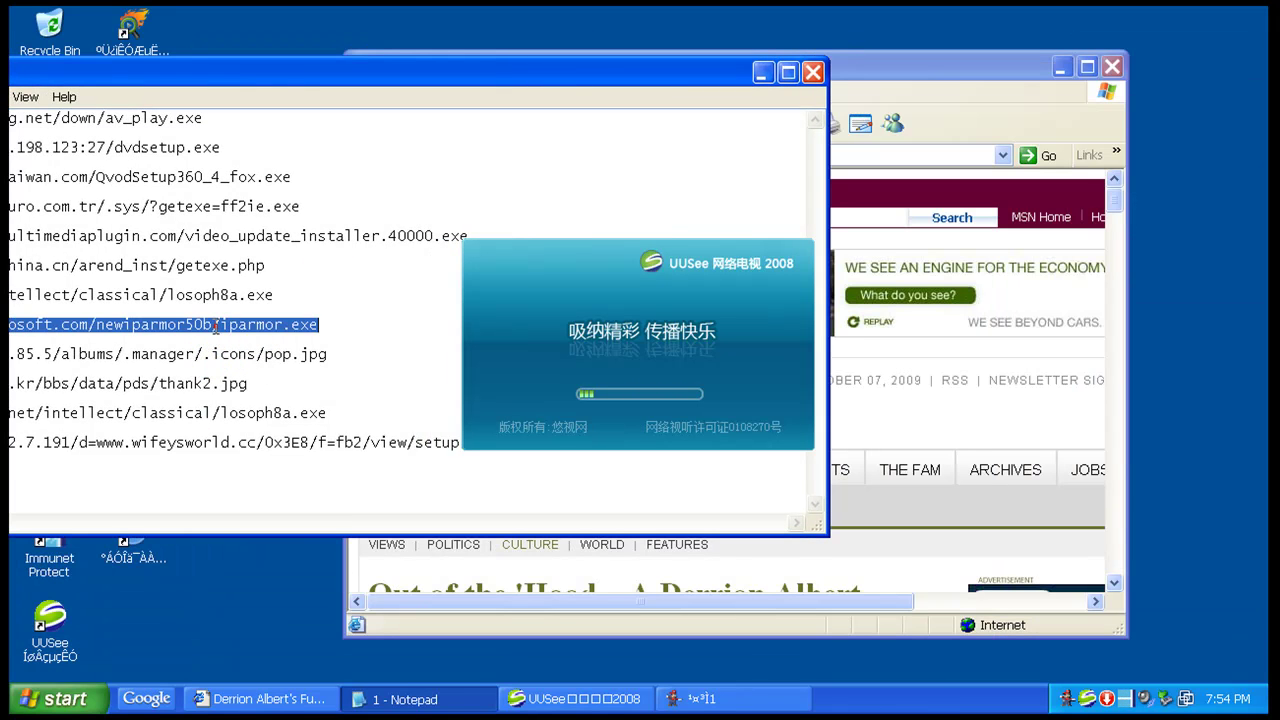
{"action": "left_click_drag", "start_coordinate": [864, 69], "coordinate": [870, 78]}
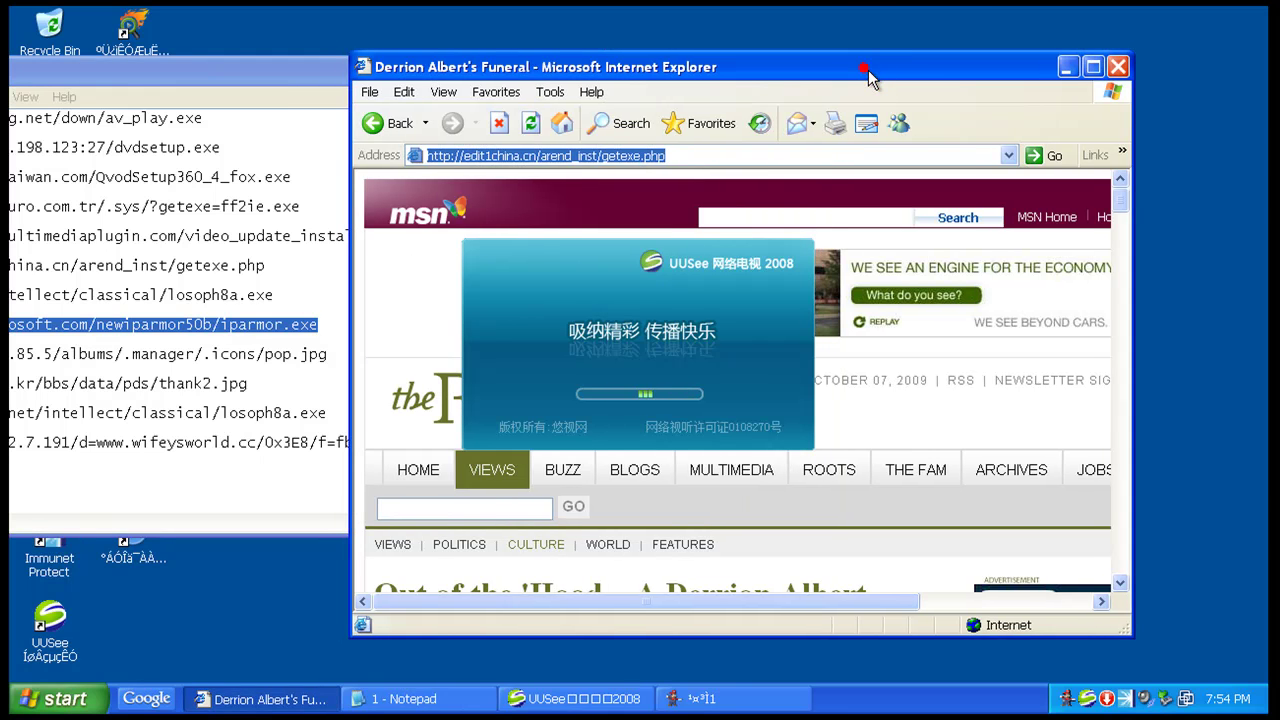
{"action": "right_click", "coordinate": [246, 328]}
{"action": "left_click", "coordinate": [277, 383]}
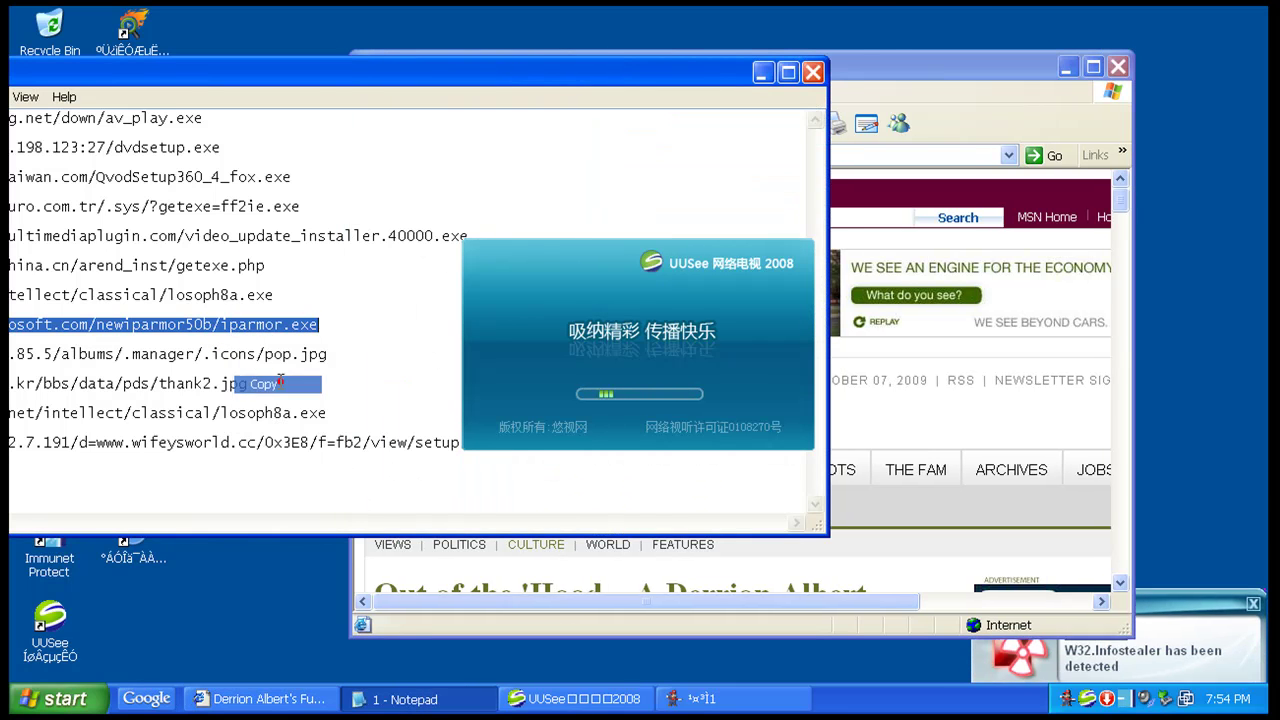
- Paste the iparmor.exe address over the old one in Internet Explorer and load it
{"action": "left_click", "coordinate": [878, 68]}
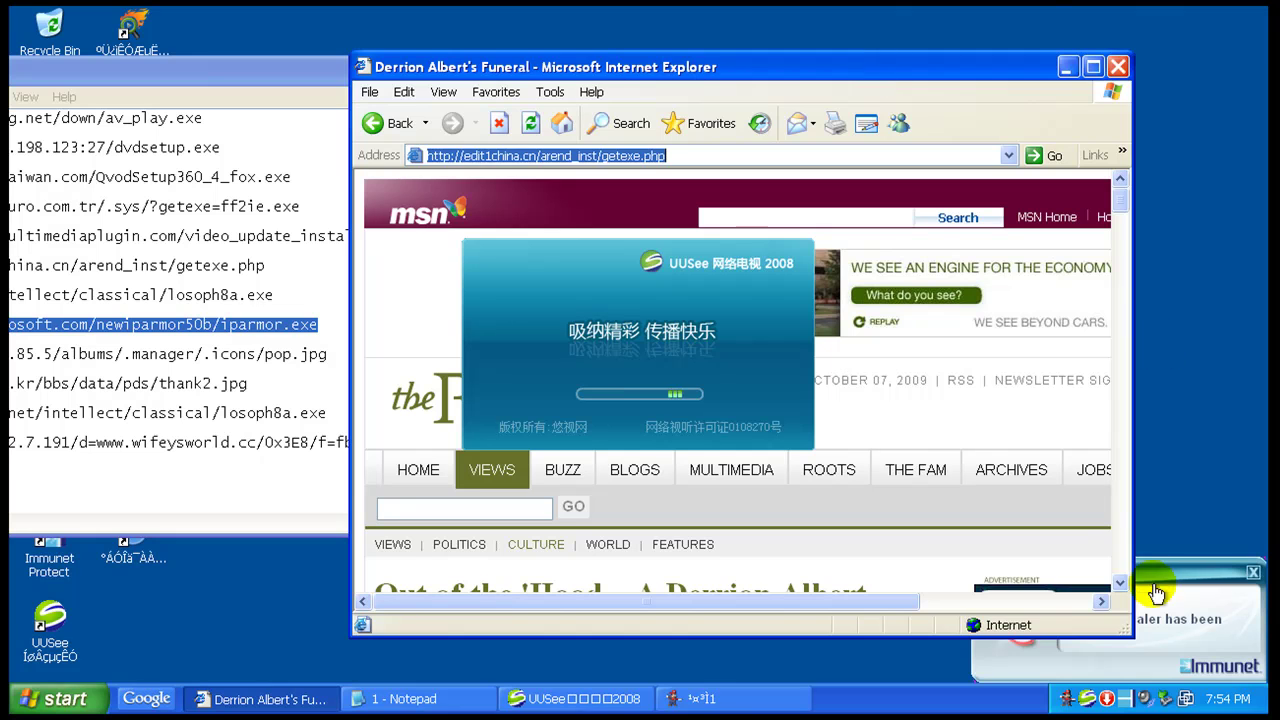
{"action": "left_click", "coordinate": [662, 156]}
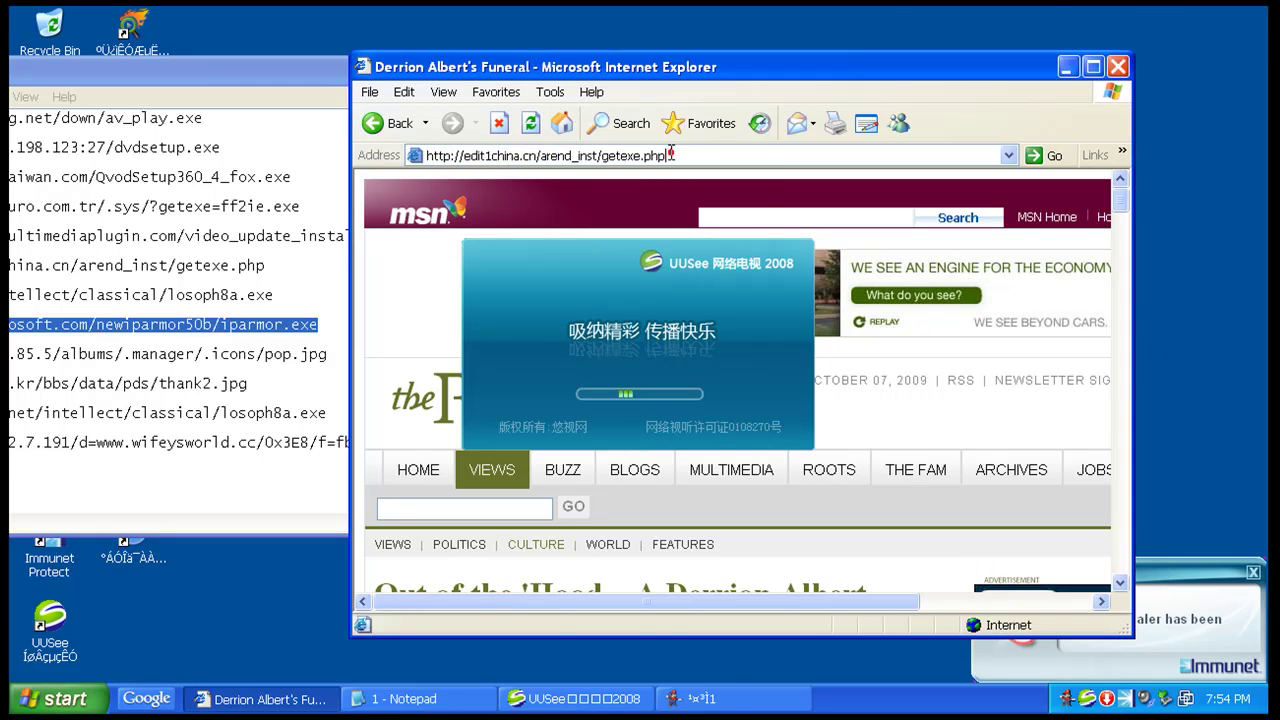
{"action": "right_click", "coordinate": [664, 155]}
{"action": "left_click", "coordinate": [643, 155]}
{"action": "right_click", "coordinate": [640, 156]}
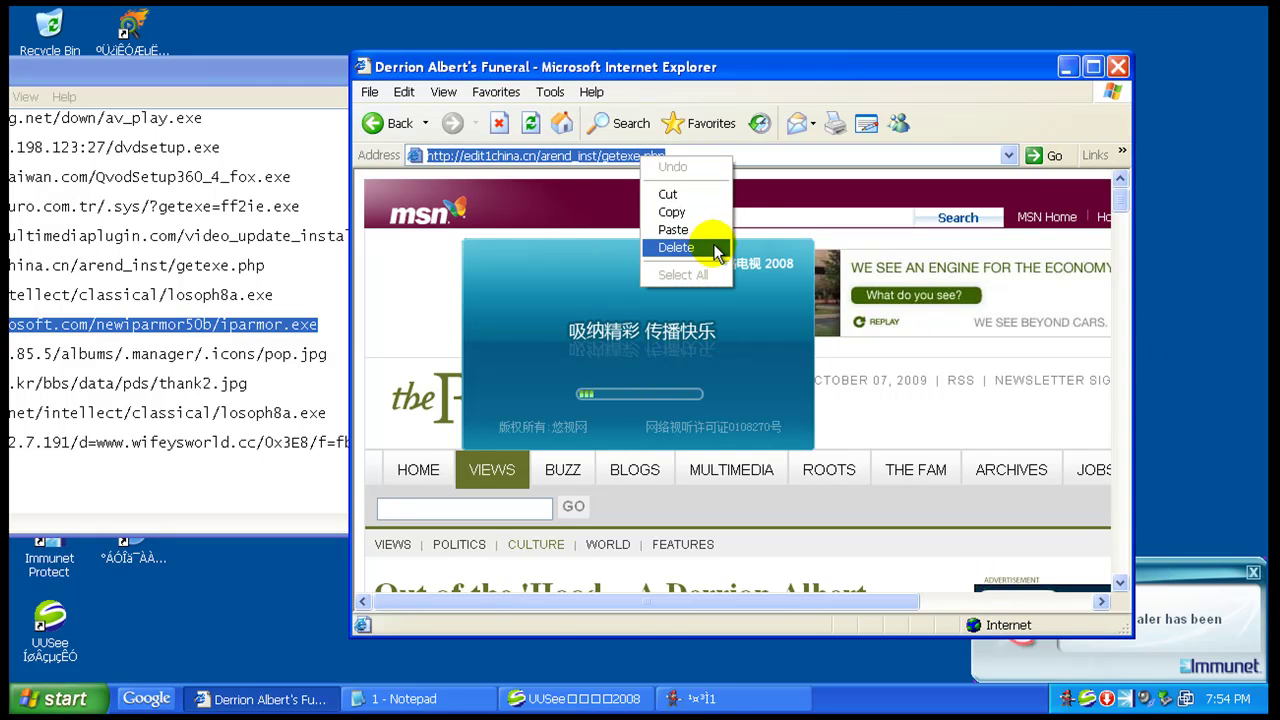
{"action": "left_click", "coordinate": [716, 231]}
{"action": "key", "text": "Return"}
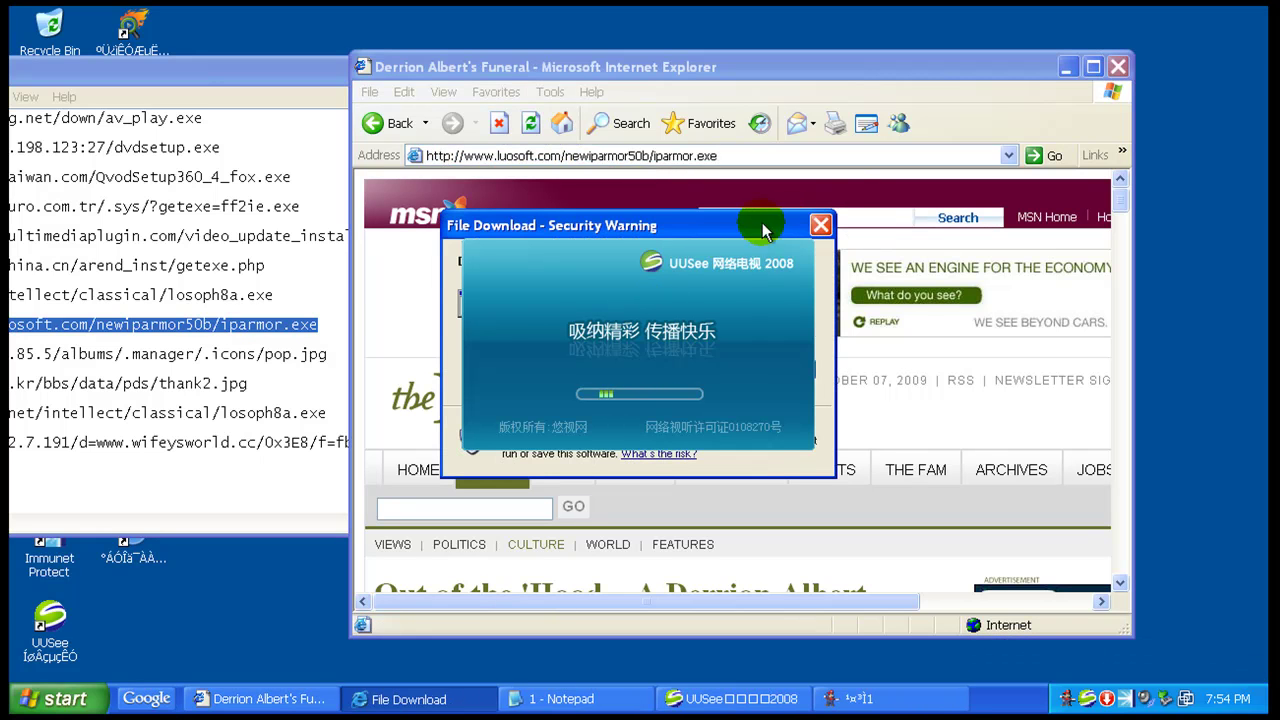
- Run the iparmor.exe download and dismiss the language pack prompt
{"action": "left_click_drag", "start_coordinate": [762, 230], "coordinate": [488, 182]}
{"action": "left_click", "coordinate": [346, 314]}
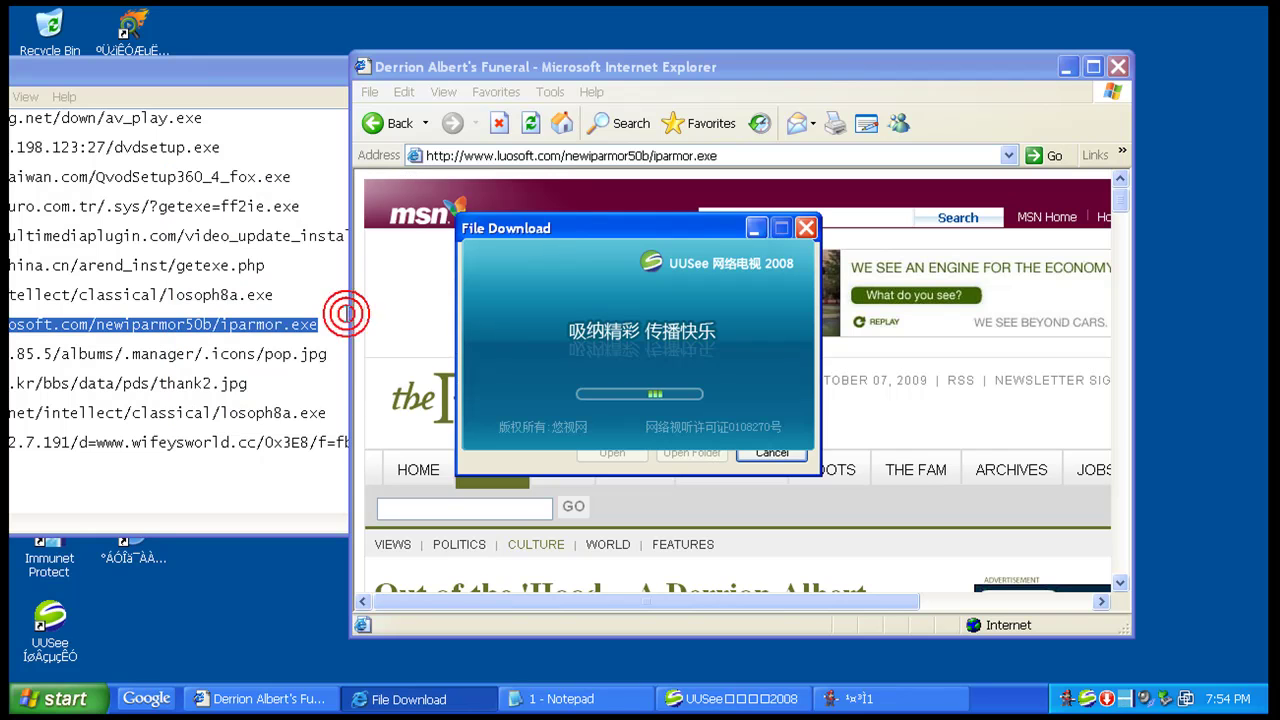
{"action": "mouse_move", "coordinate": [701, 228]}
{"action": "left_mouse_down"}
{"action": "mouse_move", "coordinate": [497, 222]}
{"action": "mouse_move", "coordinate": [684, 222]}
{"action": "left_mouse_up"}
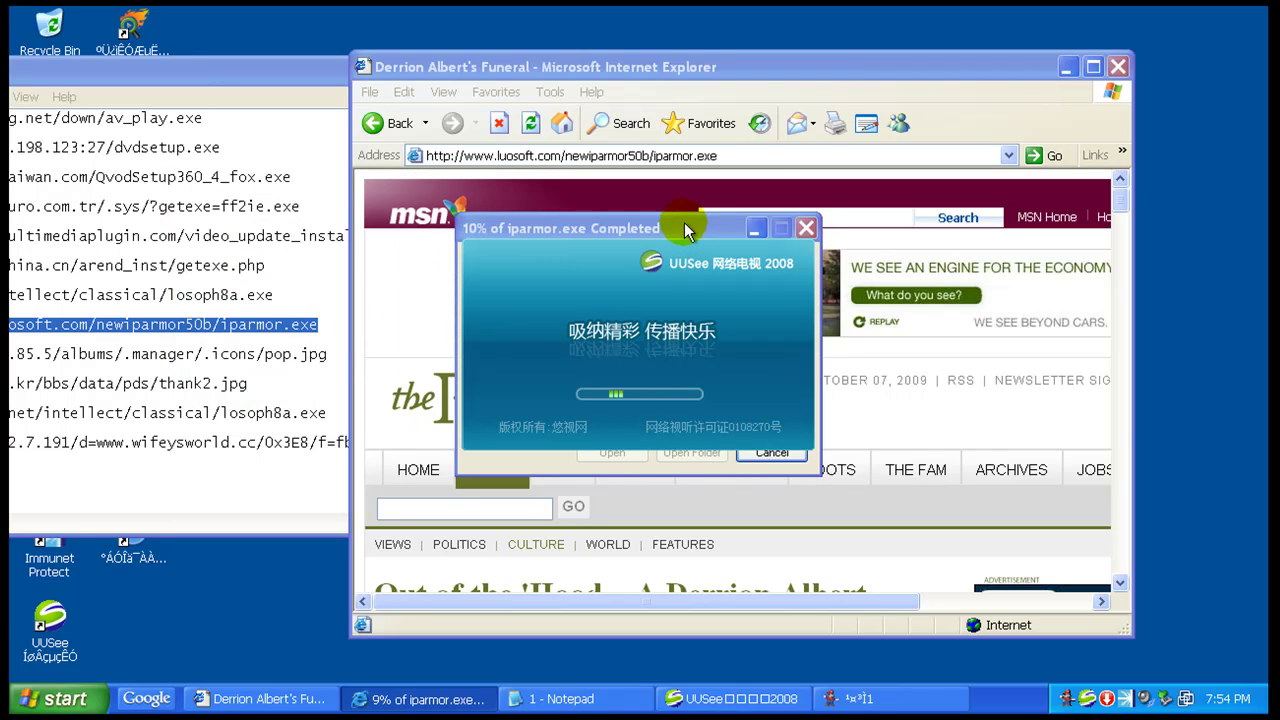
{"action": "left_click_drag", "start_coordinate": [12, 354], "coordinate": [250, 354]}
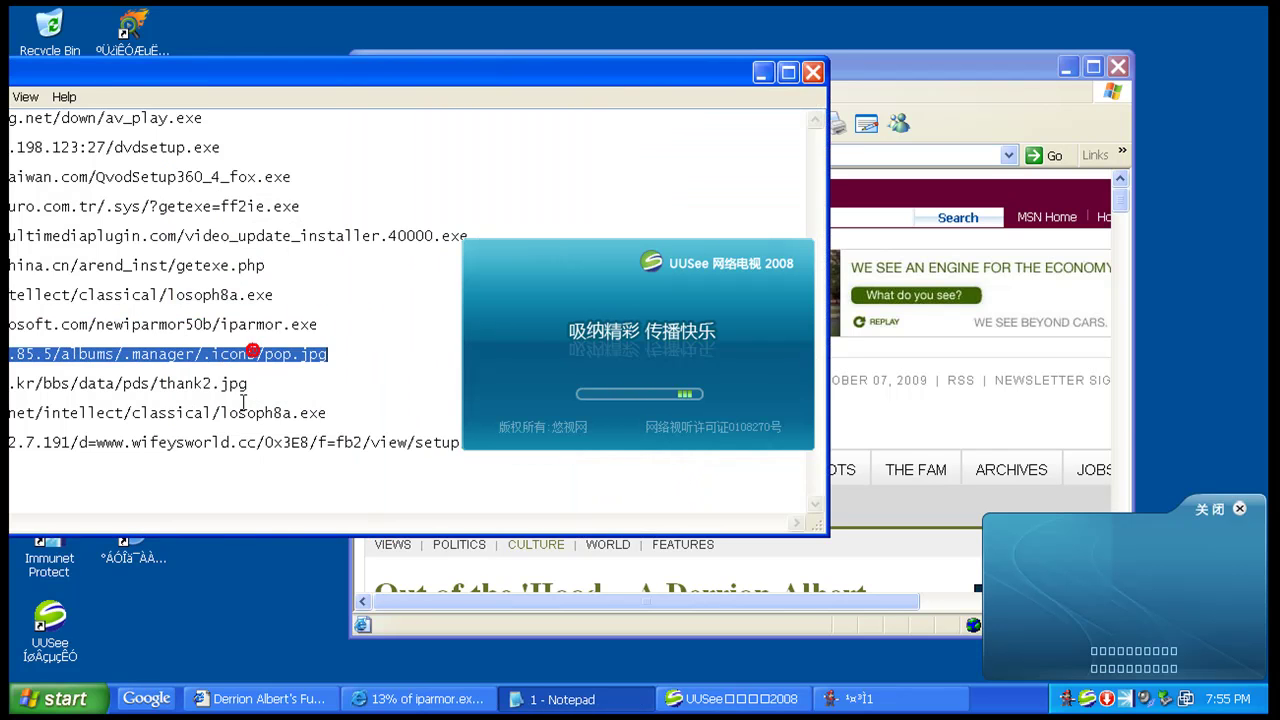
{"action": "left_click", "coordinate": [437, 364]}
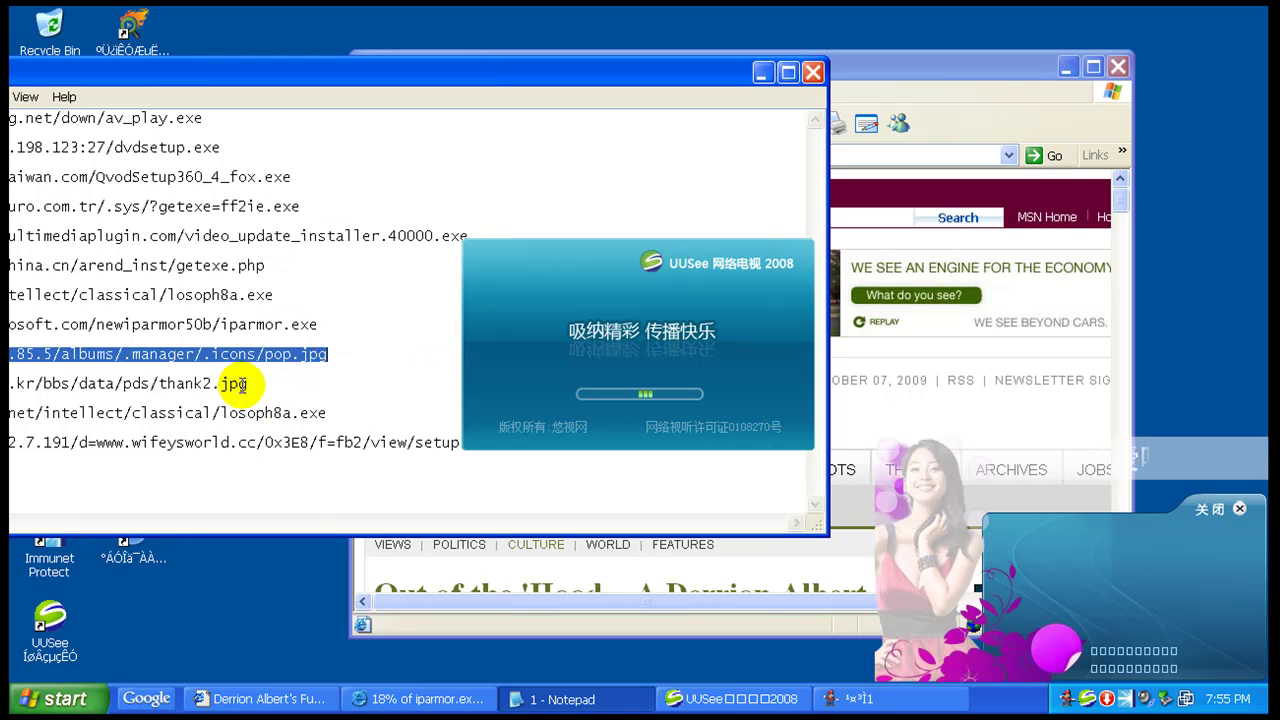
- Copy the pal.or.kr thank2.jpg address from the notes into Internet Explorer's address bar
{"action": "double_click", "coordinate": [246, 384]}
{"action": "right_click", "coordinate": [222, 390]}
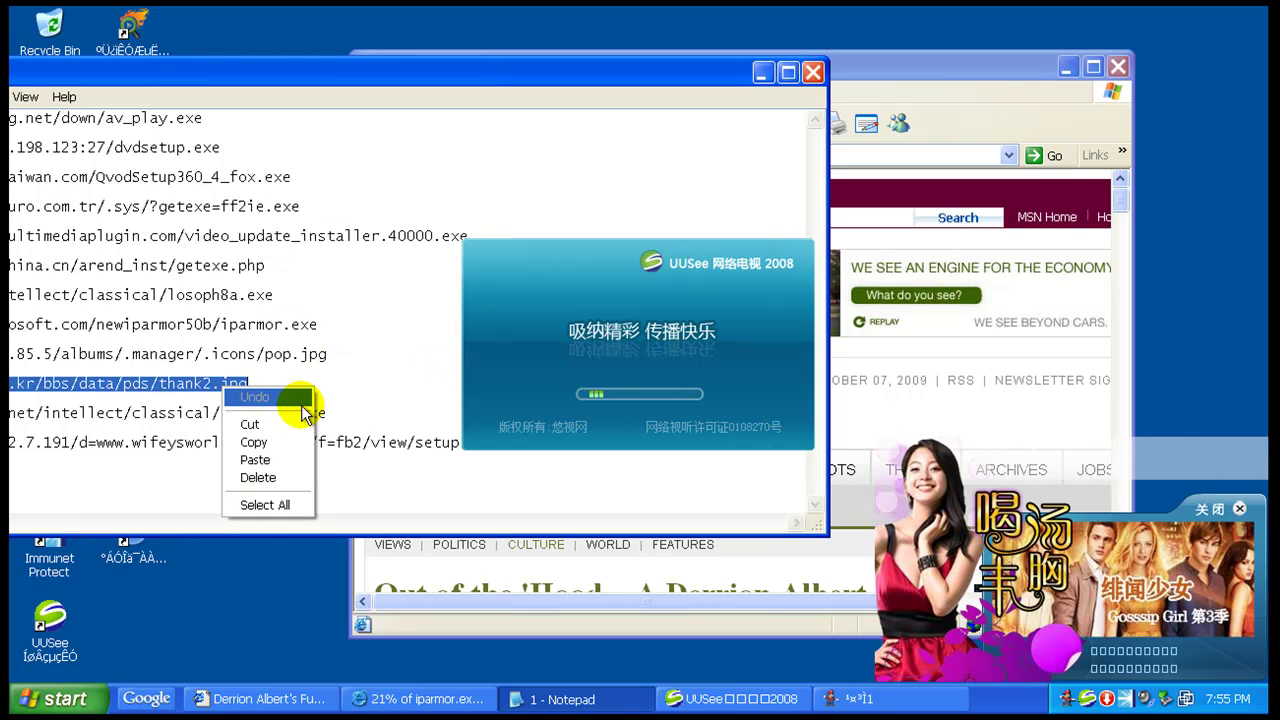
{"action": "left_click", "coordinate": [255, 442]}
{"action": "left_click", "coordinate": [631, 155]}
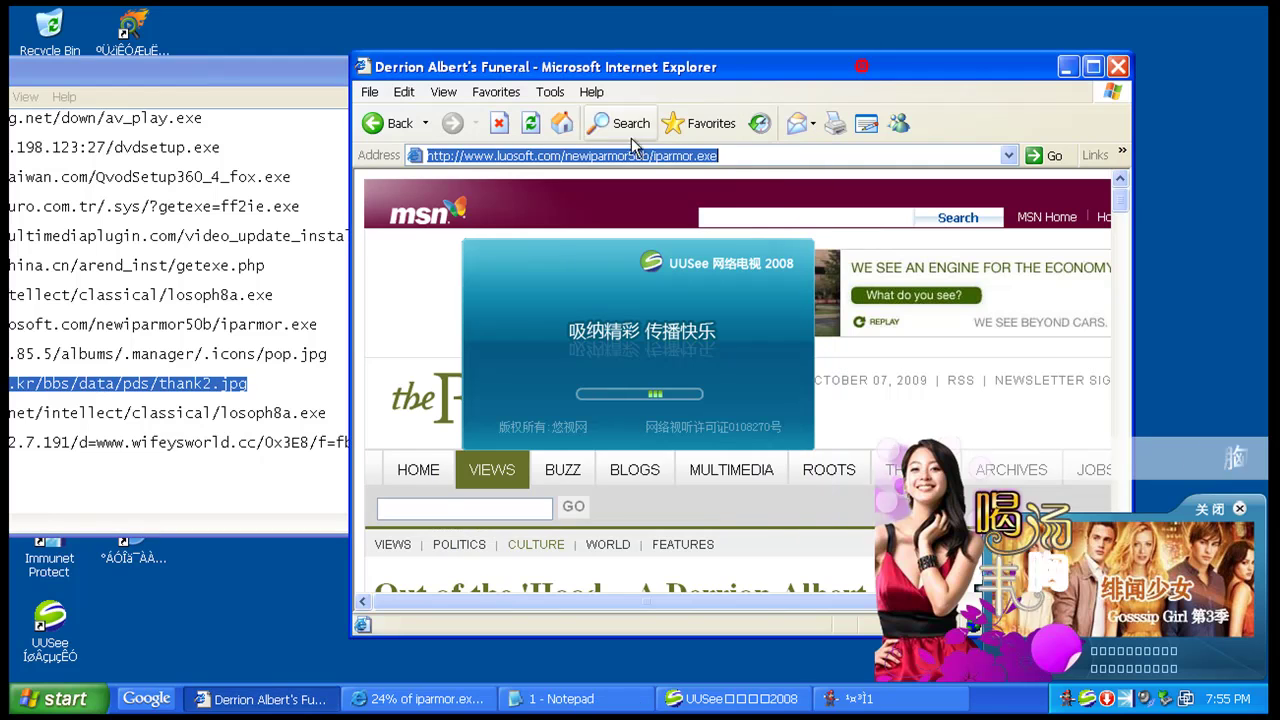
{"action": "right_click", "coordinate": [637, 156]}
{"action": "left_click", "coordinate": [710, 232]}
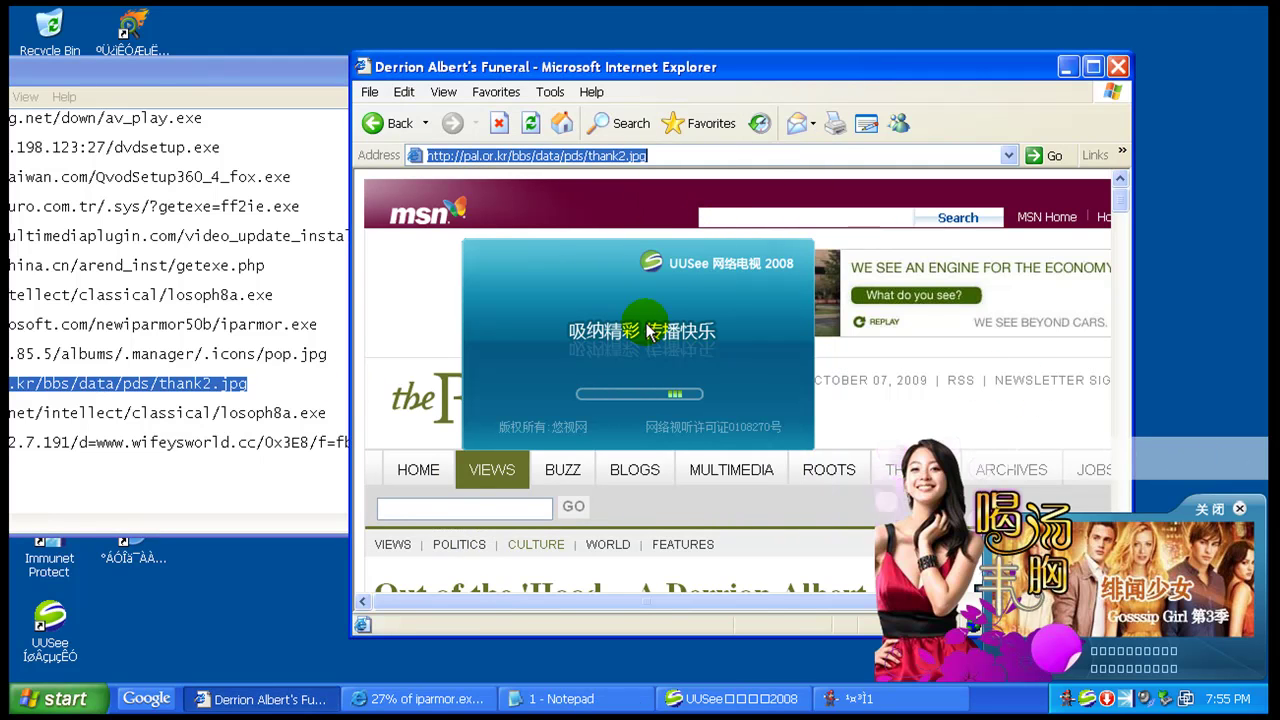
- Copy the ohlle.net losoph8a.exe address from the notes and paste it into Internet Explorer
{"action": "double_click", "coordinate": [271, 414]}
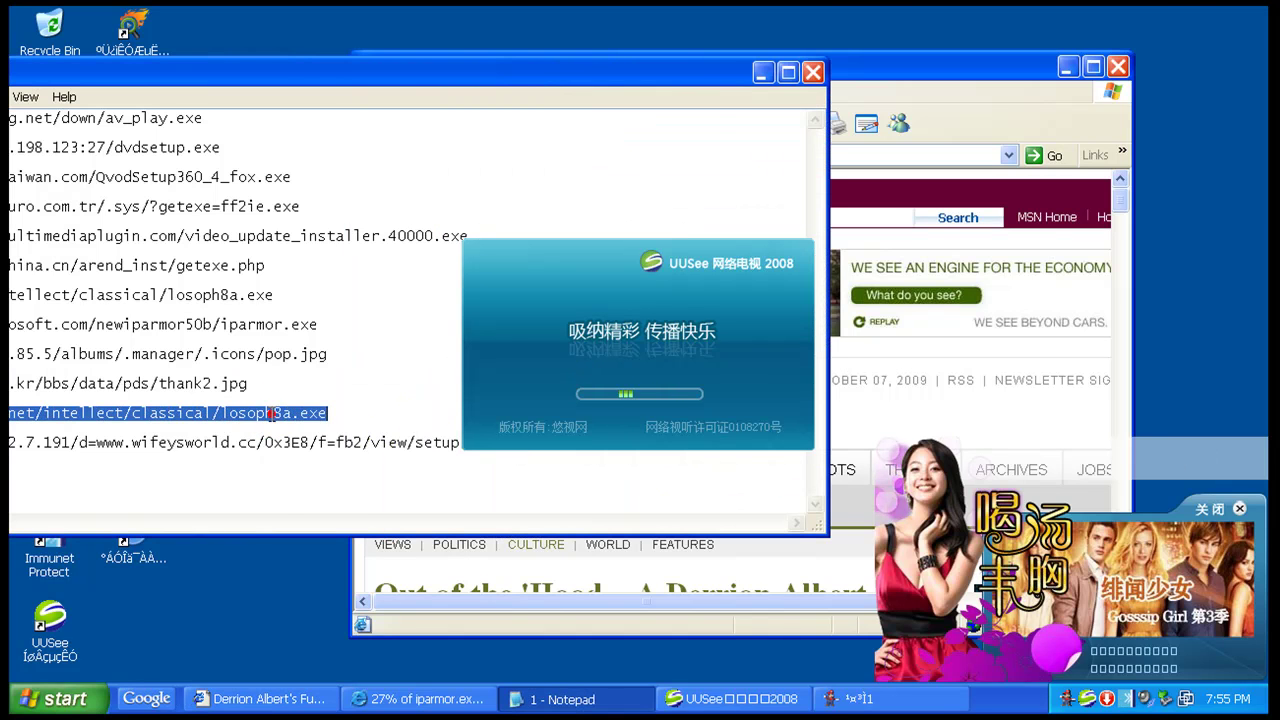
{"action": "right_click", "coordinate": [271, 414]}
{"action": "left_click", "coordinate": [305, 470]}
{"action": "left_click", "coordinate": [965, 66]}
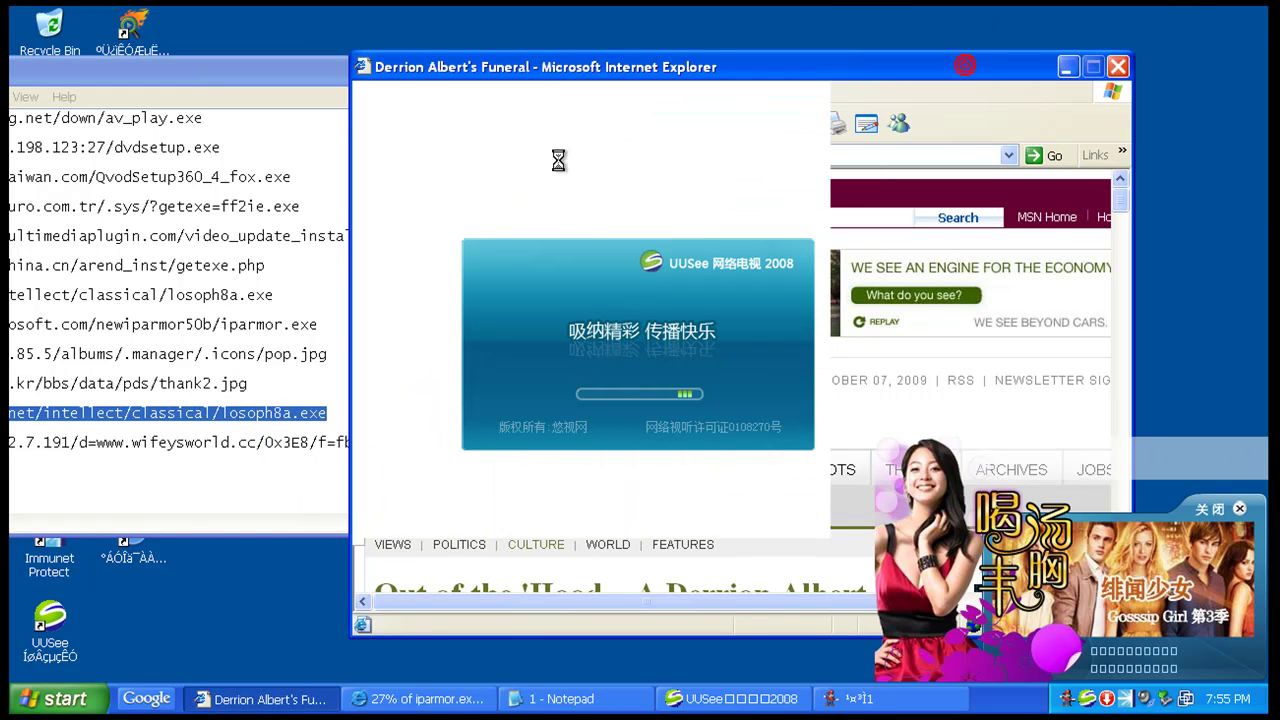
{"action": "left_click", "coordinate": [540, 160]}
{"action": "right_click", "coordinate": [550, 155]}
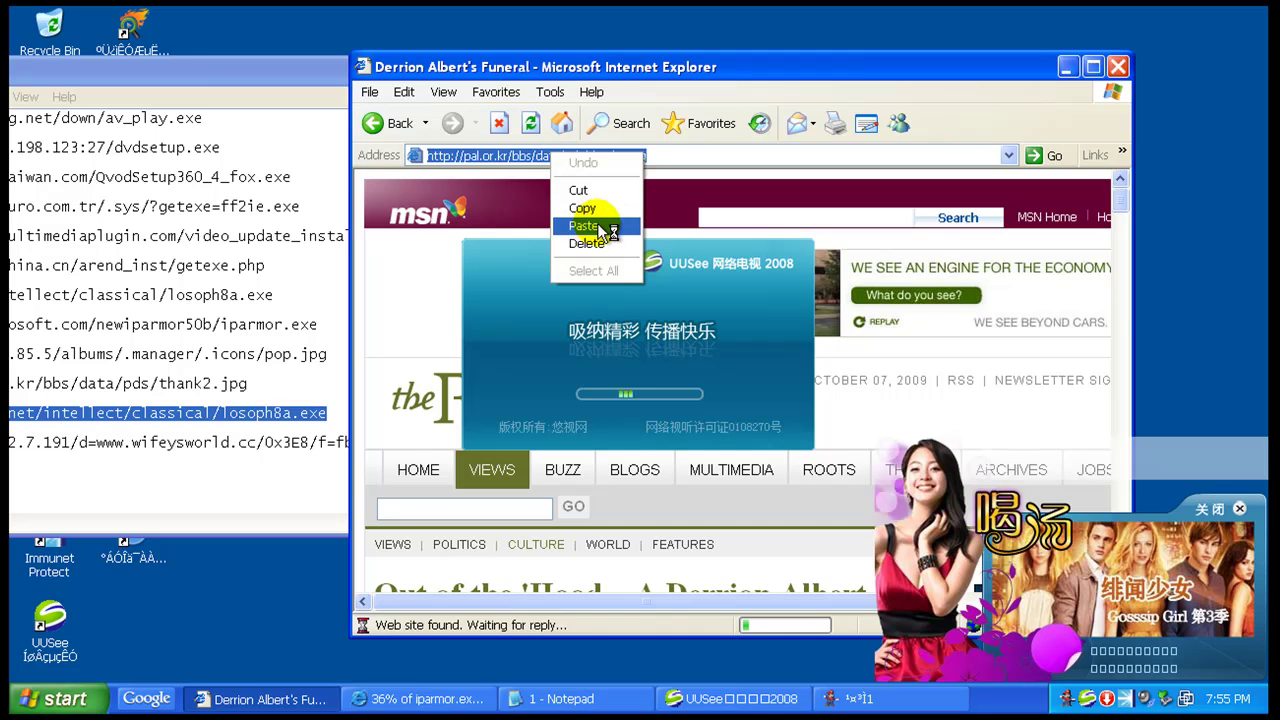
{"action": "left_click", "coordinate": [597, 222]}
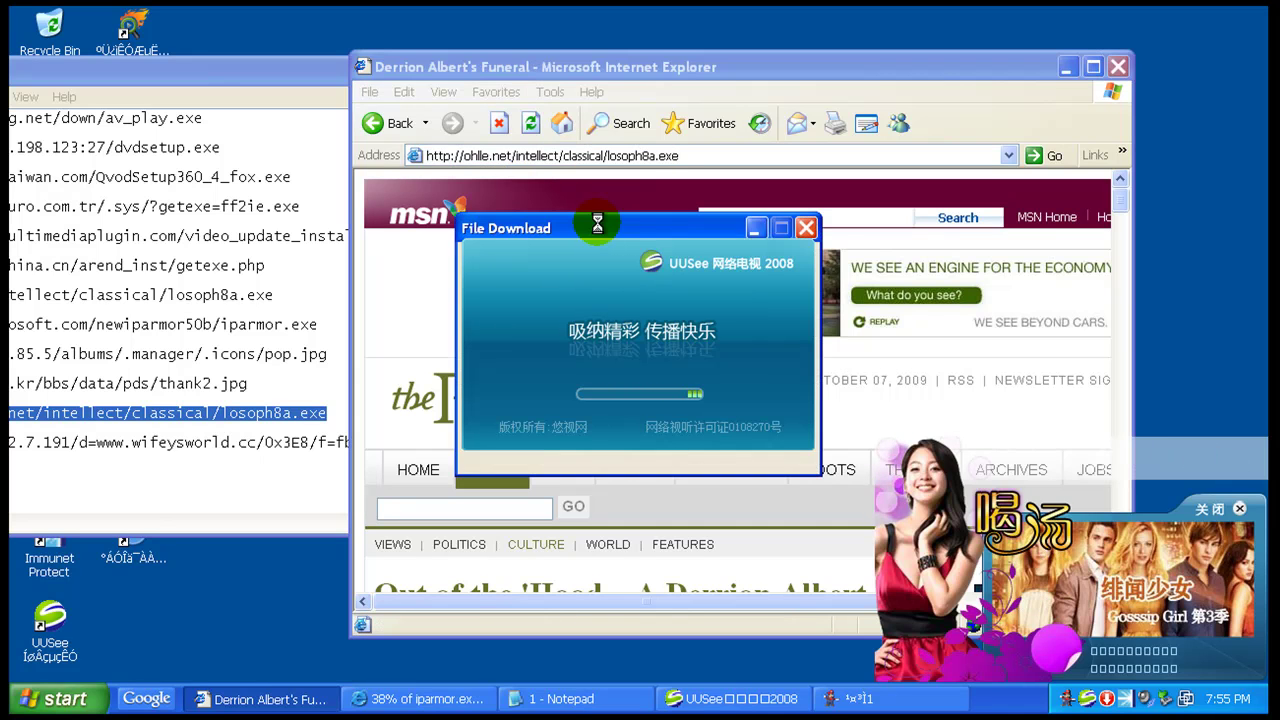
- Run losoph8a.exe past both security warnings, then select the setup.exe line in the notes
{"action": "left_click_drag", "start_coordinate": [485, 258], "coordinate": [335, 262]}
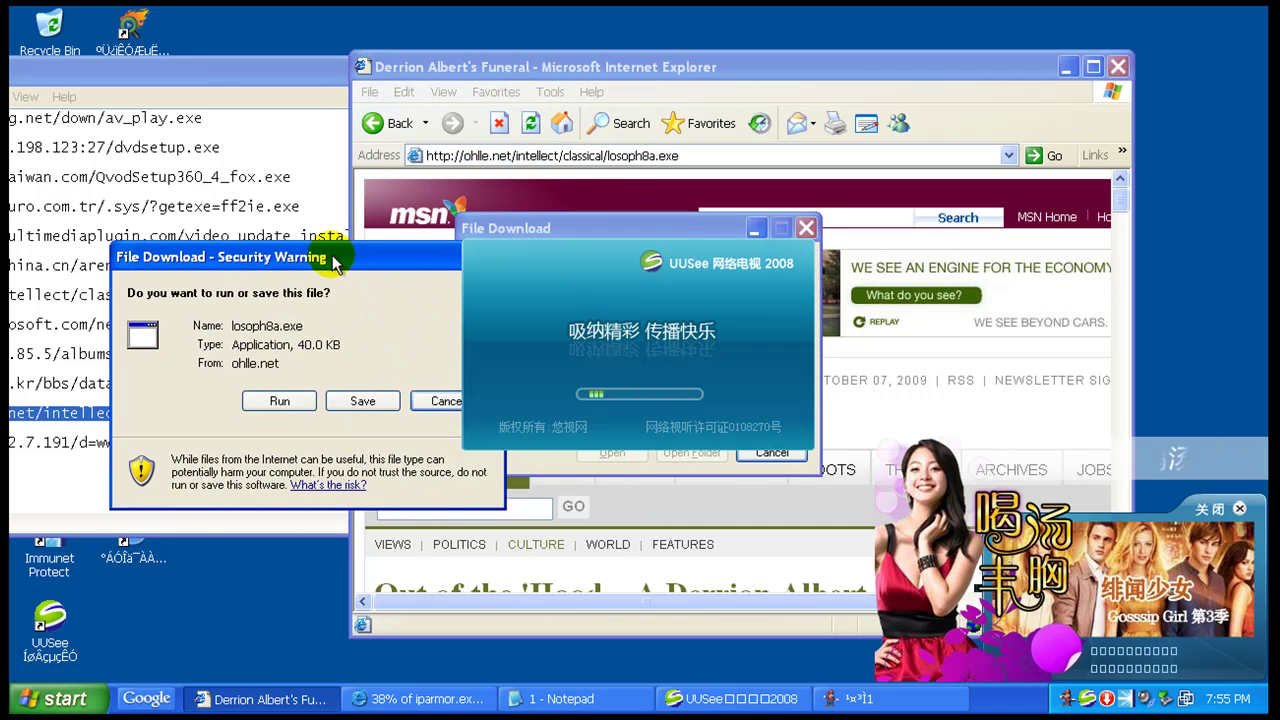
{"action": "left_click", "coordinate": [279, 400]}
{"action": "left_click_drag", "start_coordinate": [838, 244], "coordinate": [512, 158]}
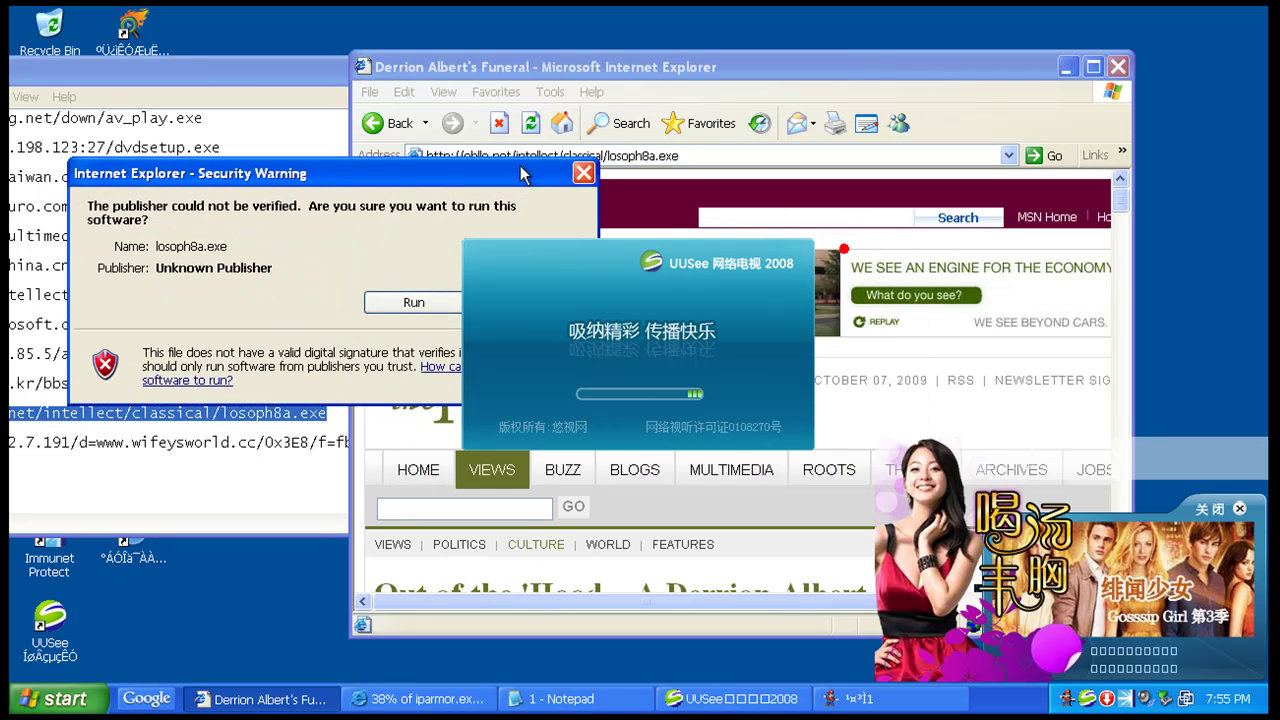
{"action": "left_click", "coordinate": [392, 298]}
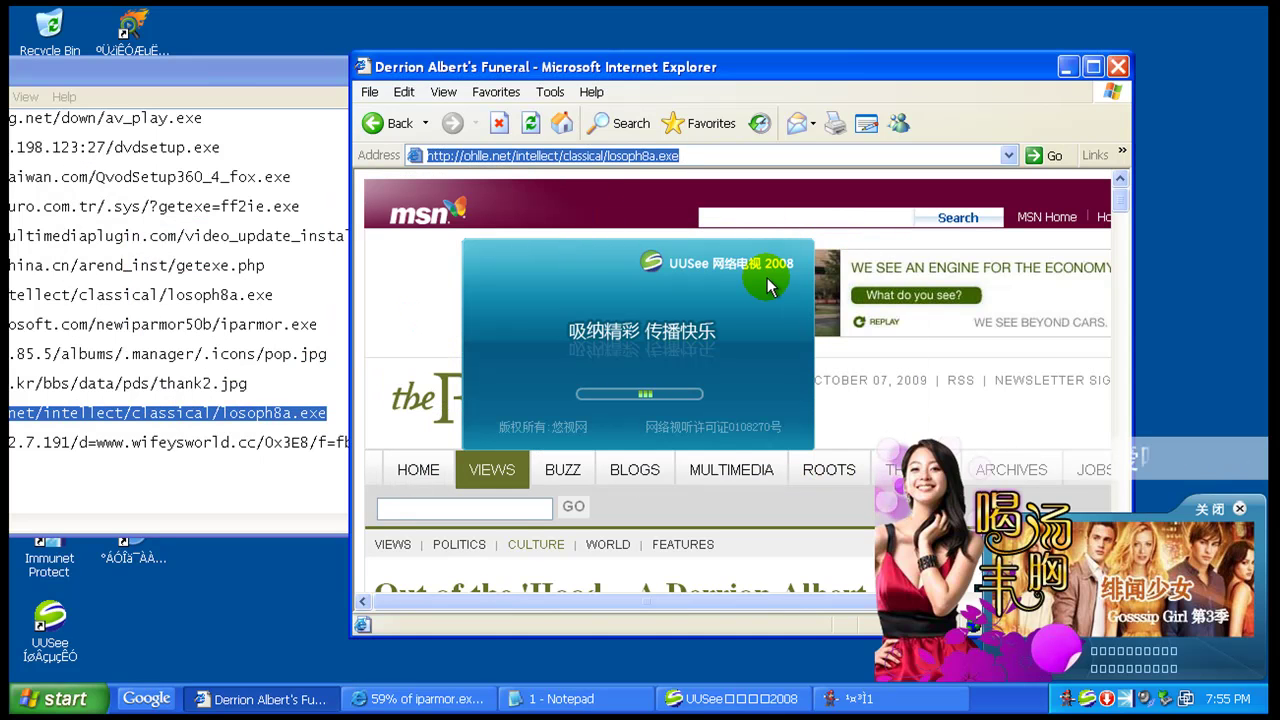
{"action": "left_click", "coordinate": [277, 441]}
{"action": "double_click", "coordinate": [277, 441]}
{"action": "right_click", "coordinate": [277, 441]}
- Load the 209.162.7.191 wifeysworld setup.exe address in Internet Explorer, dismissing the ad, then close the notes
{"action": "left_click", "coordinate": [318, 499]}
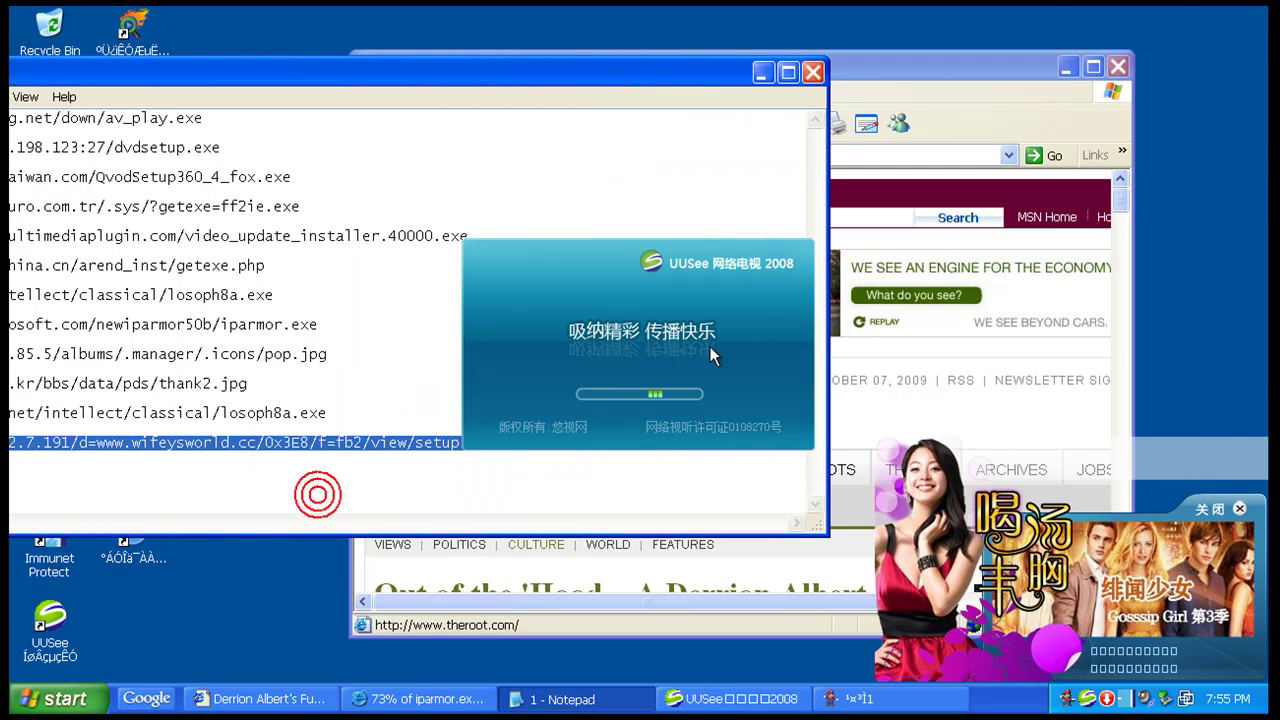
{"action": "left_click", "coordinate": [1240, 509]}
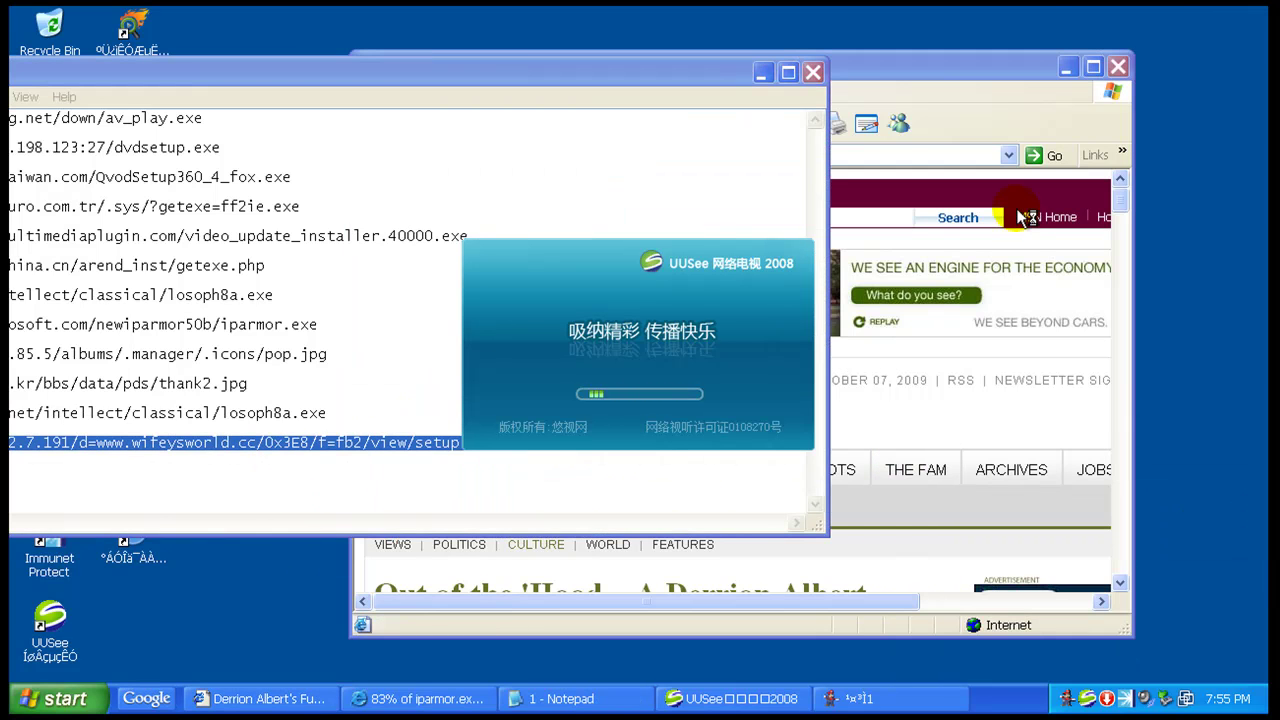
{"action": "left_click", "coordinate": [874, 155]}
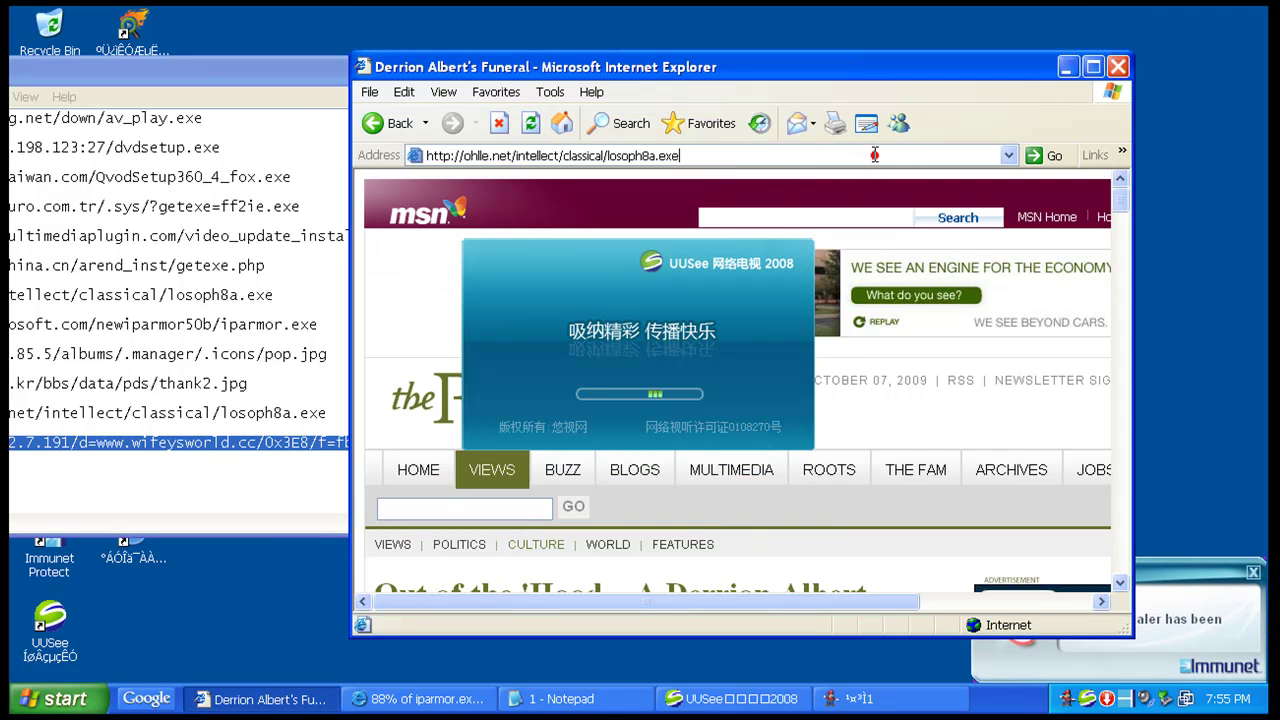
{"action": "right_click", "coordinate": [874, 155]}
{"action": "left_click", "coordinate": [918, 270]}
{"action": "right_click", "coordinate": [808, 155]}
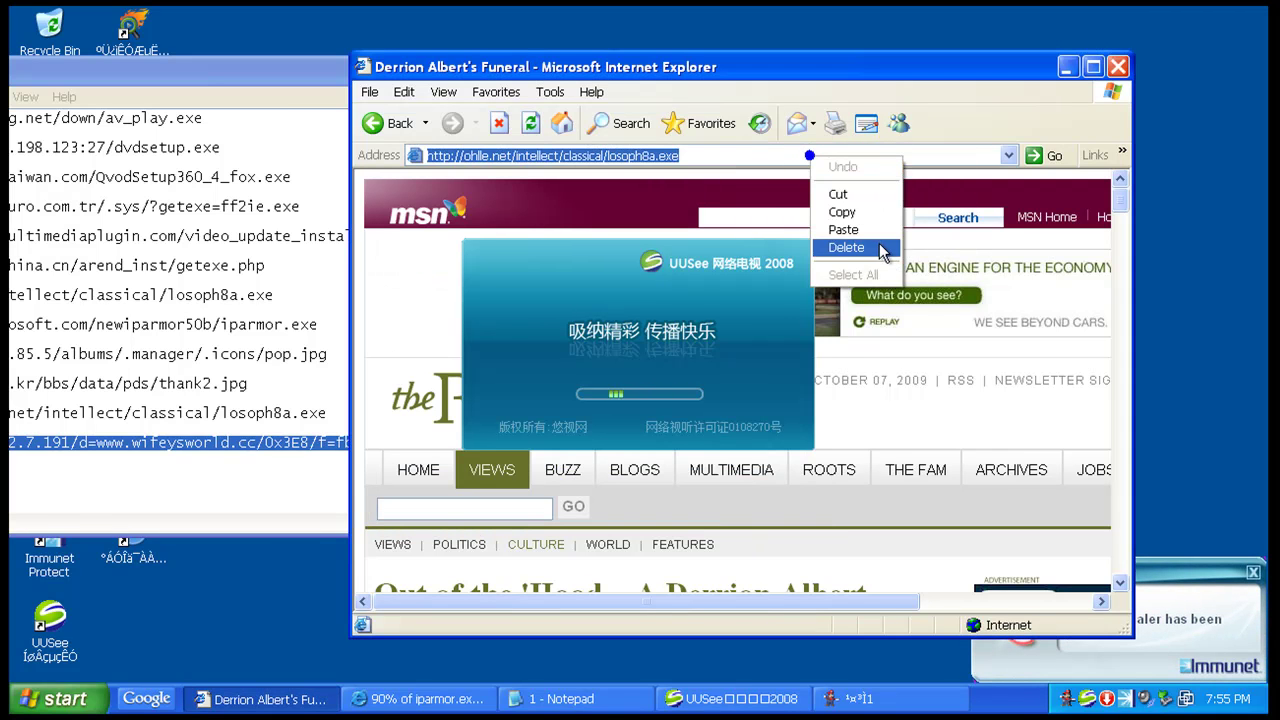
{"action": "left_click", "coordinate": [873, 228]}
{"action": "key", "text": "Return"}
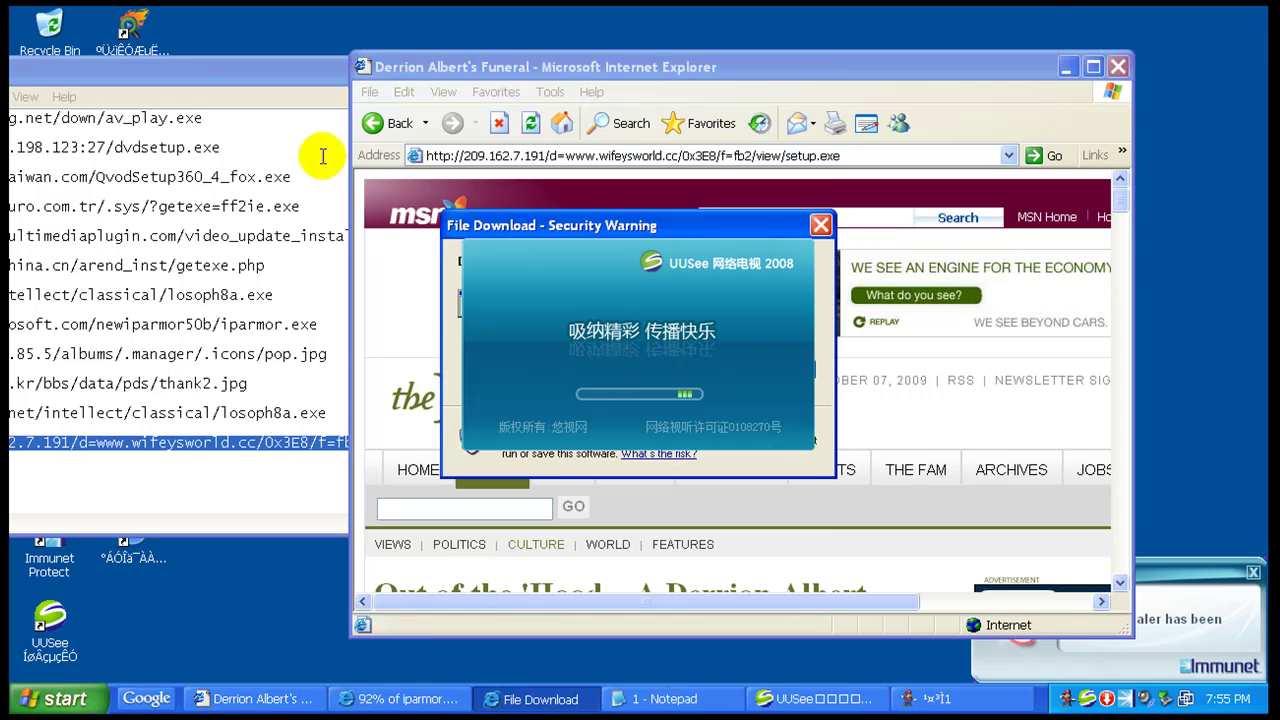
{"action": "left_click", "coordinate": [323, 92]}
{"action": "left_click", "coordinate": [815, 74]}
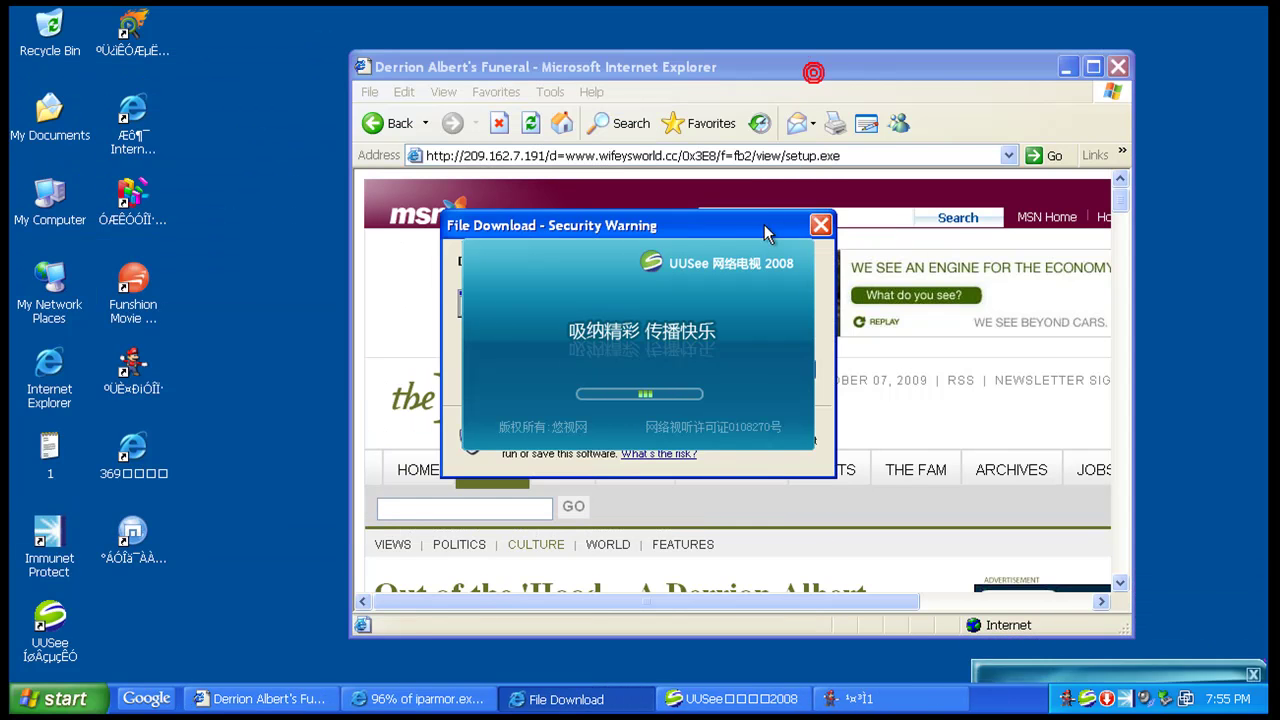
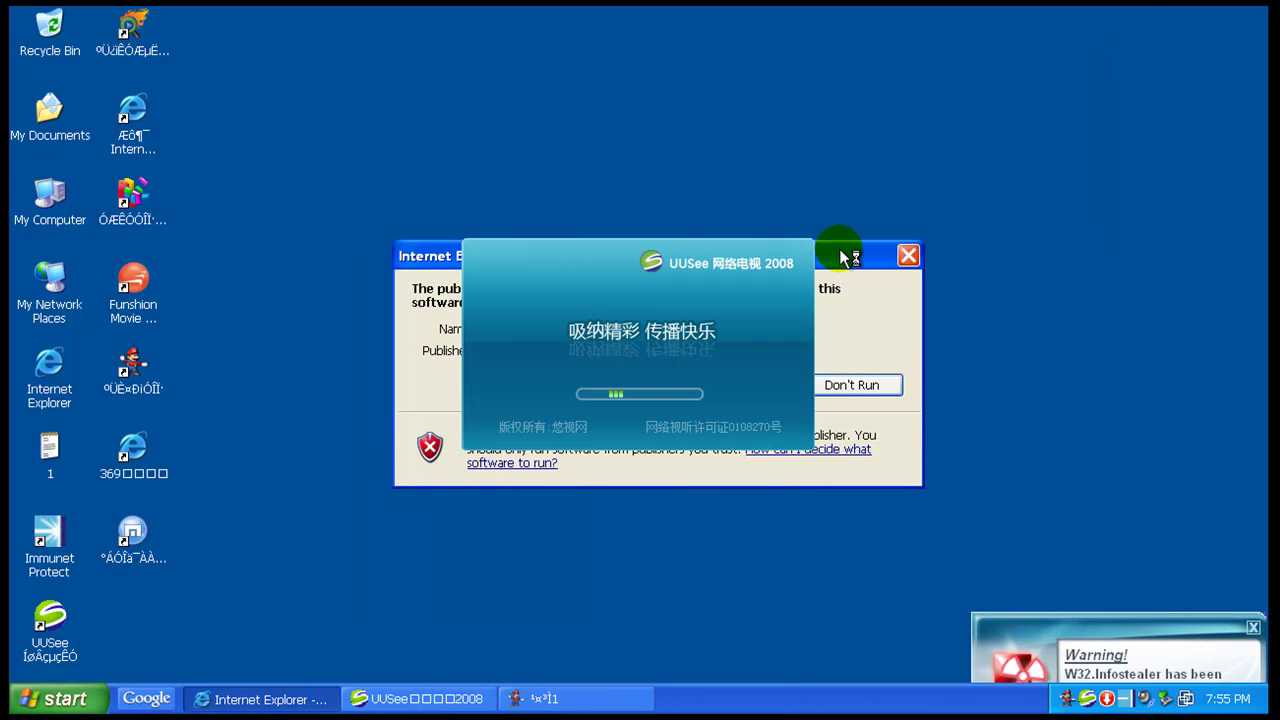
- Let the downloaded UUSee installer run and close the stray ¹x³Î1 window
{"action": "left_click_drag", "start_coordinate": [846, 257], "coordinate": [973, 53]}
{"action": "left_click", "coordinate": [869, 178]}
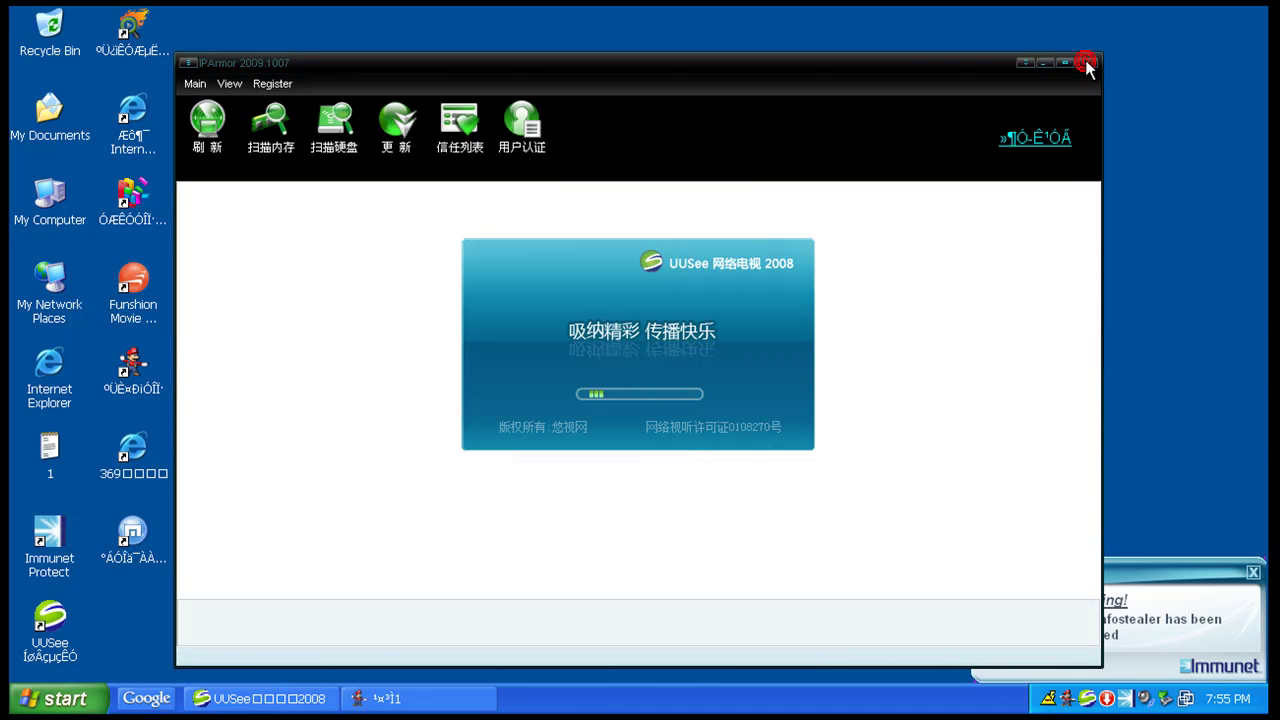
{"action": "left_click", "coordinate": [390, 699]}
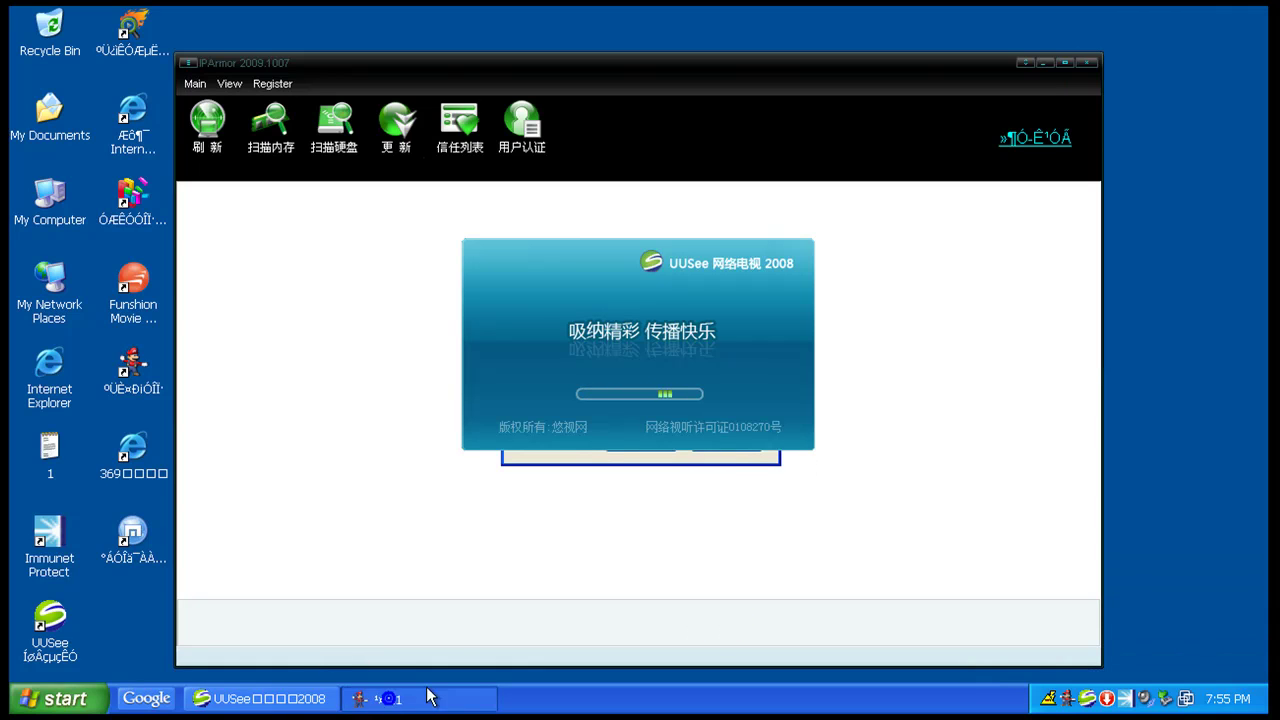
{"action": "left_click", "coordinate": [729, 457]}
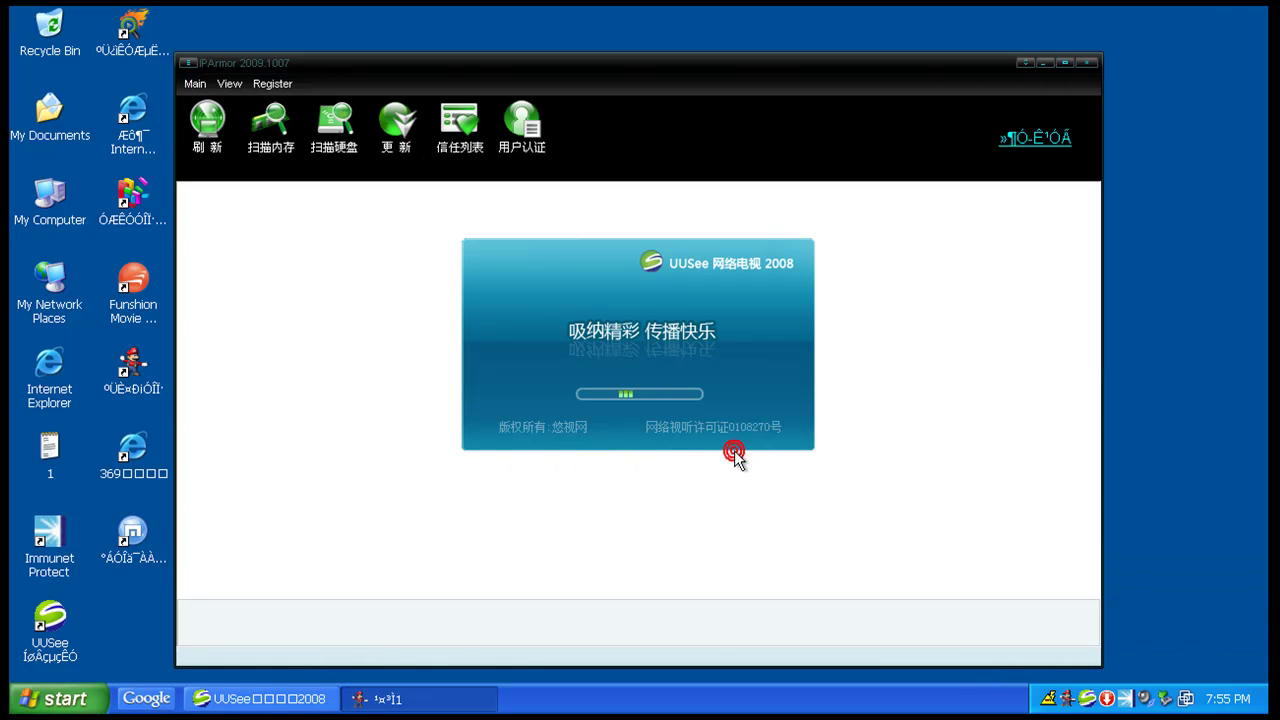
{"action": "right_click", "coordinate": [405, 697]}
{"action": "left_click", "coordinate": [455, 675]}
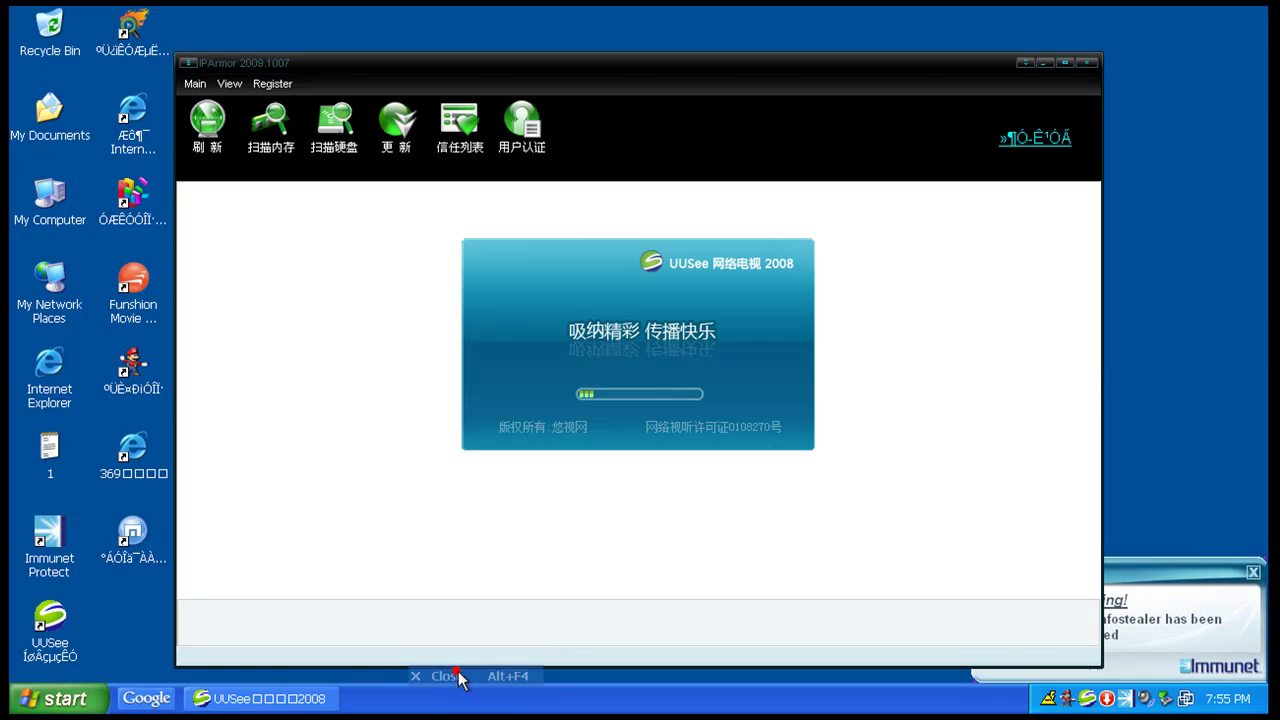
- Exit Google Quick Search Box and decline the Chinese Simplified language pack
{"action": "left_click", "coordinate": [152, 699]}
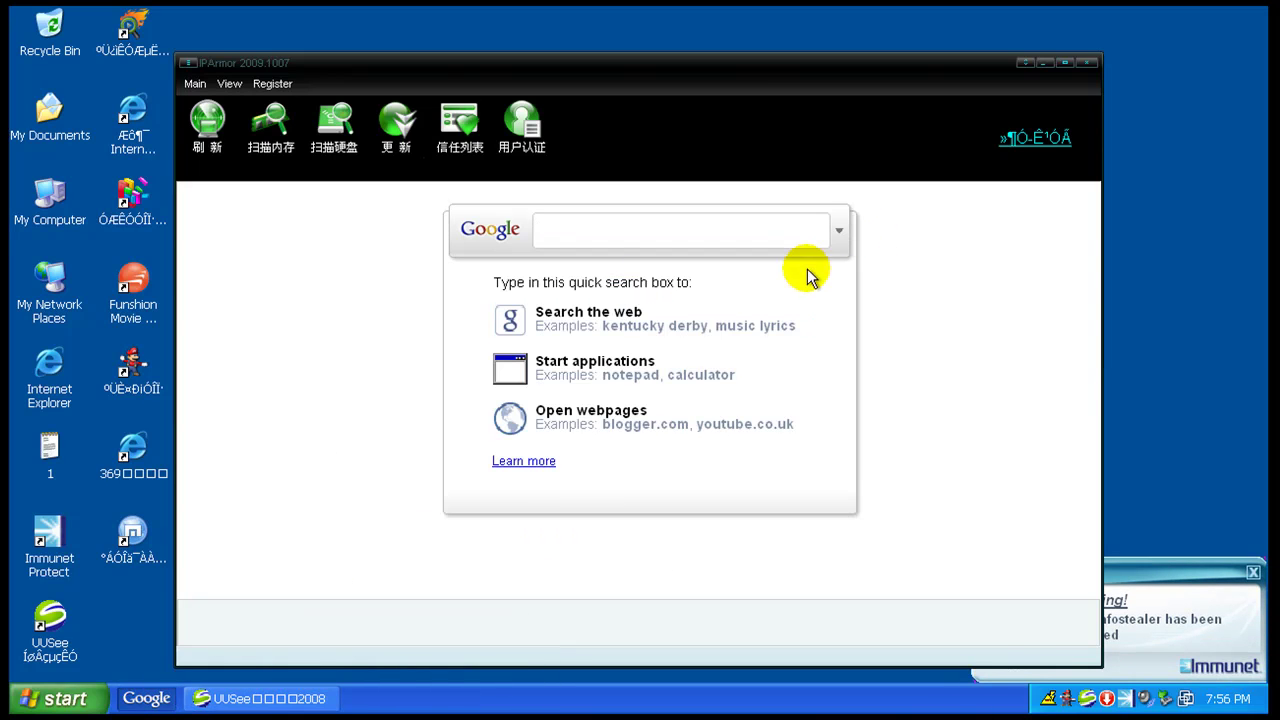
{"action": "left_click", "coordinate": [586, 486]}
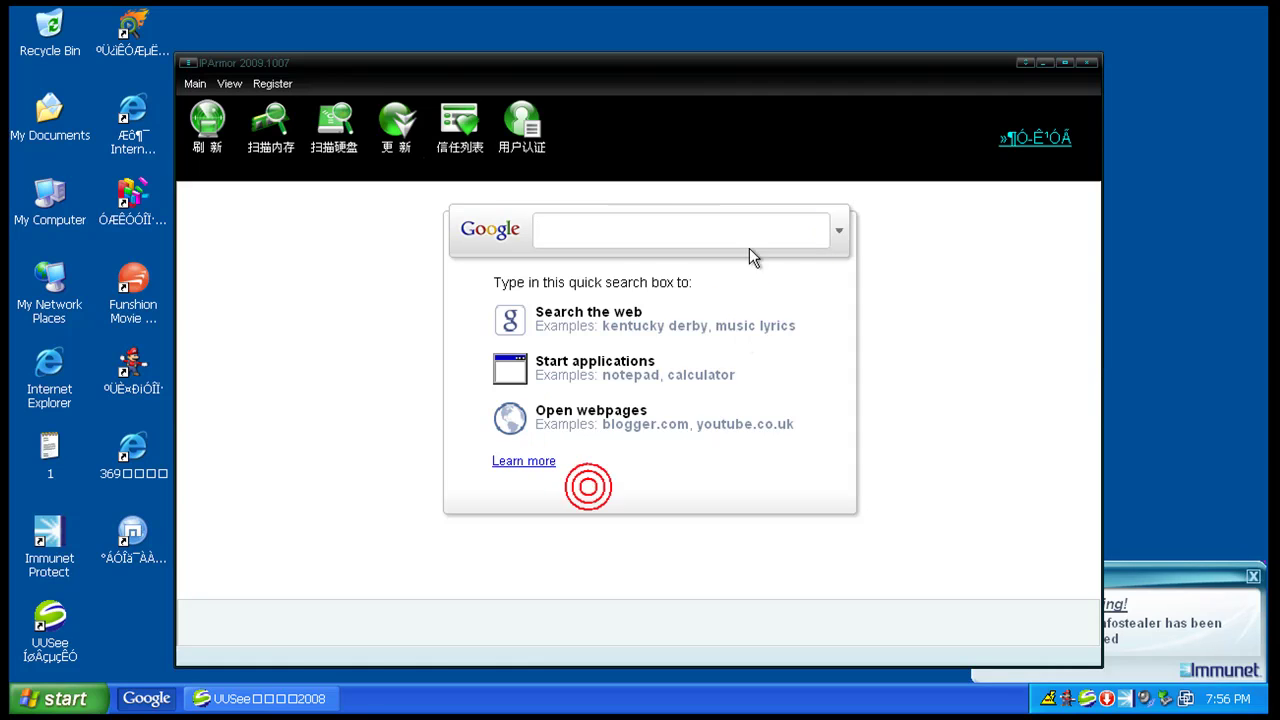
{"action": "left_click", "coordinate": [840, 236]}
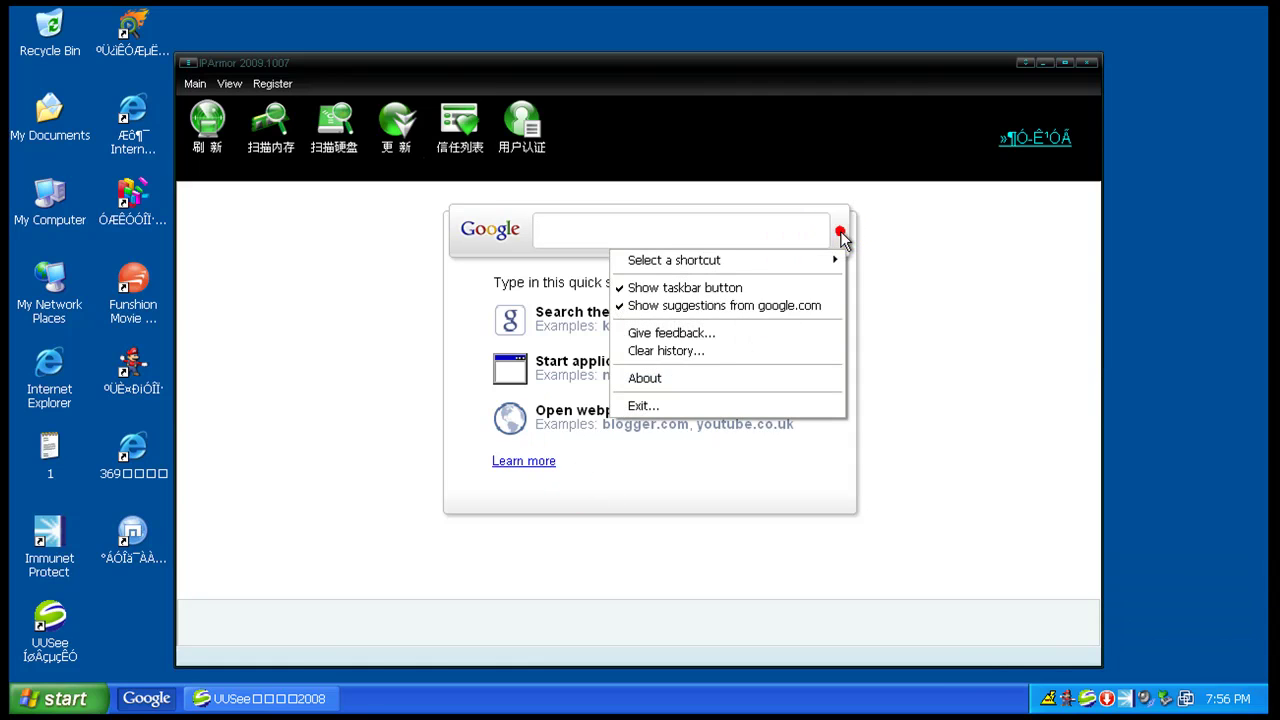
{"action": "left_click", "coordinate": [776, 409]}
{"action": "left_click", "coordinate": [790, 327]}
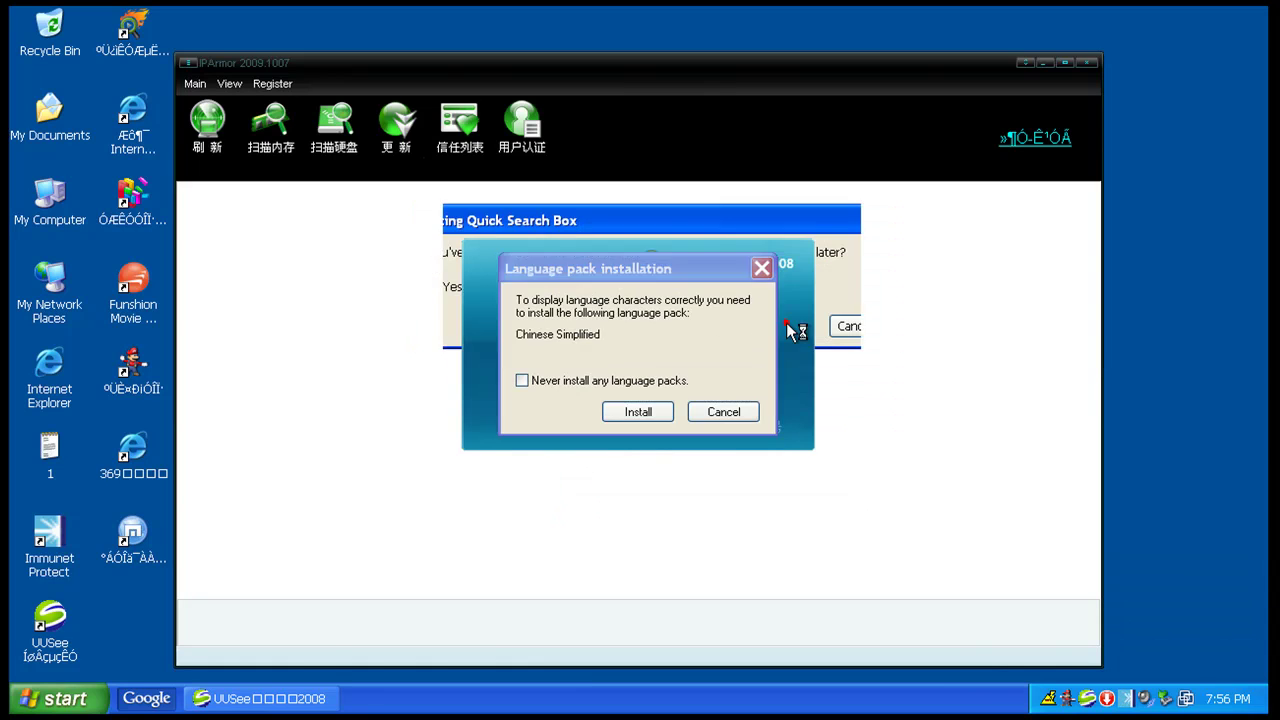
{"action": "left_click", "coordinate": [702, 411]}
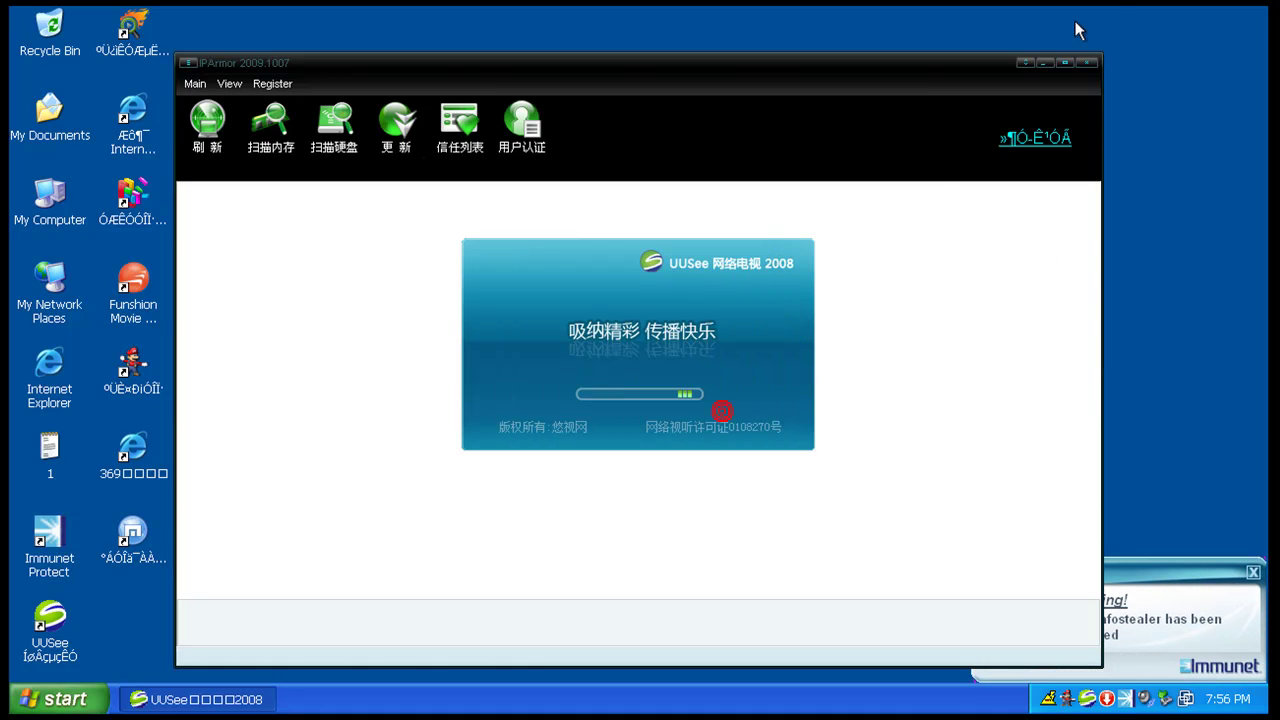
{"action": "left_click", "coordinate": [1180, 568]}
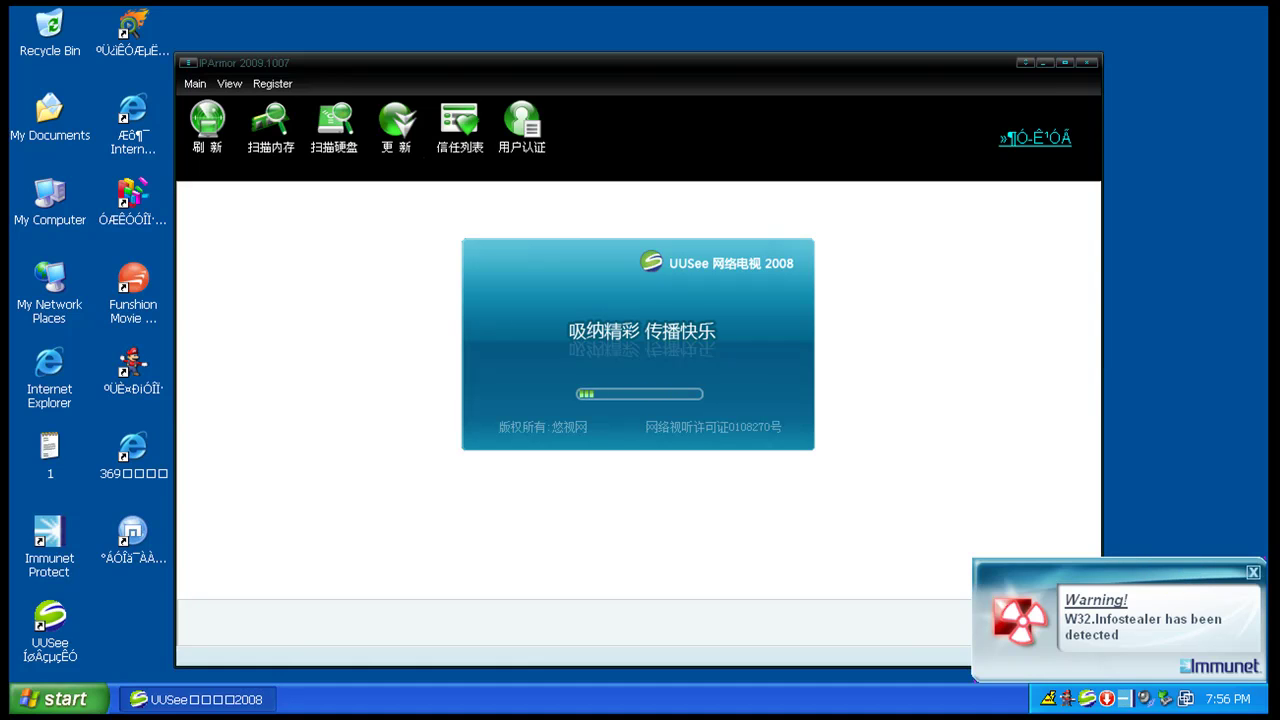
- Move the Immunet Protect window to the upper left and start a scan
{"action": "left_click", "coordinate": [1126, 699]}
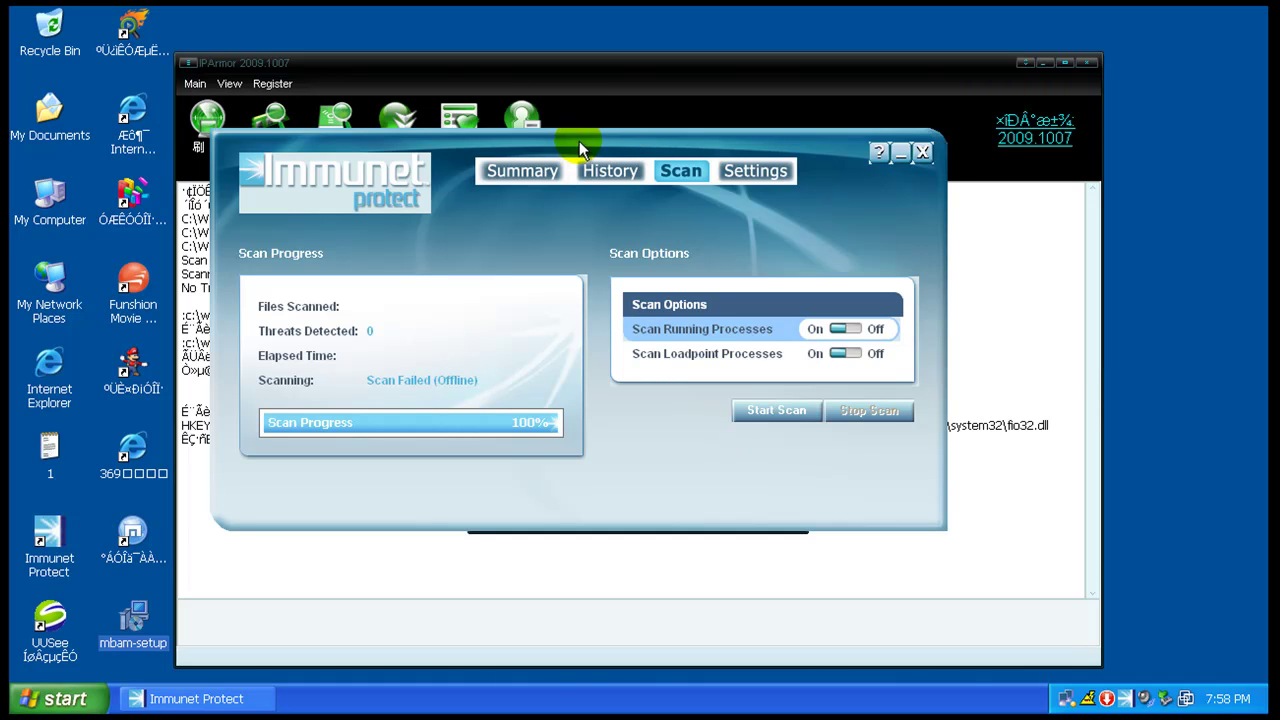
{"action": "left_click_drag", "start_coordinate": [579, 141], "coordinate": [400, 33]}
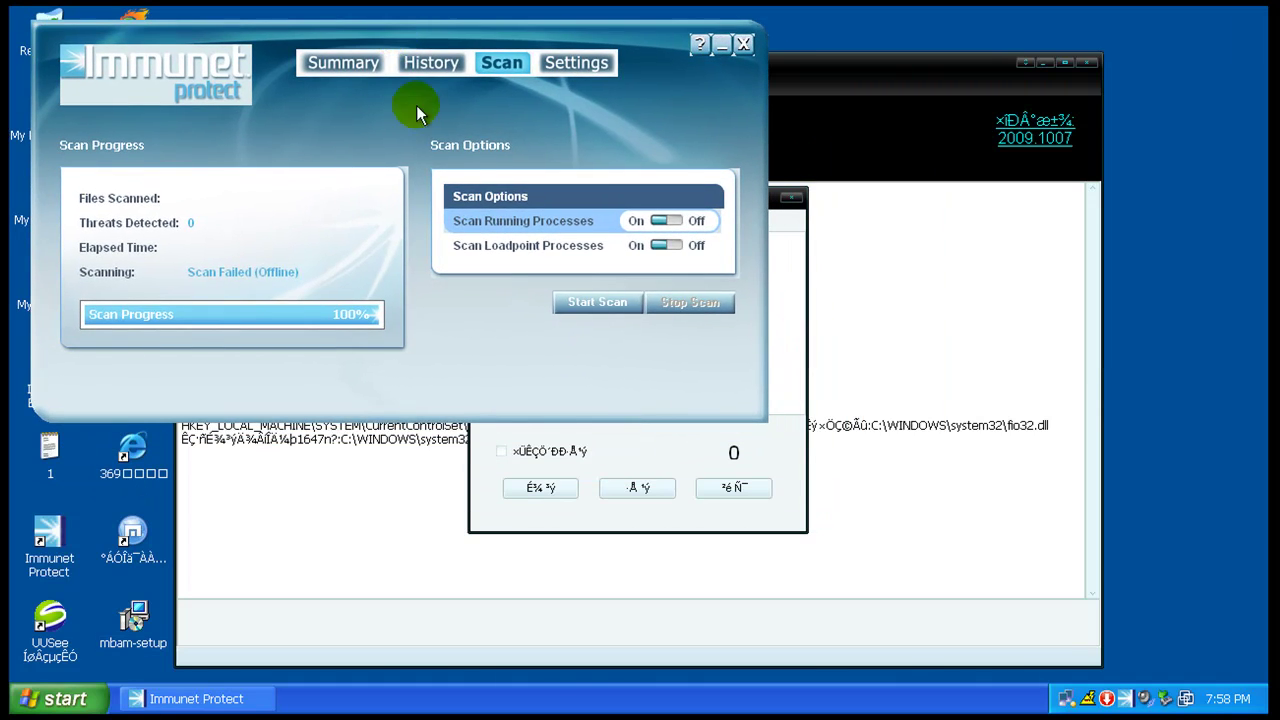
{"action": "left_click", "coordinate": [596, 305]}
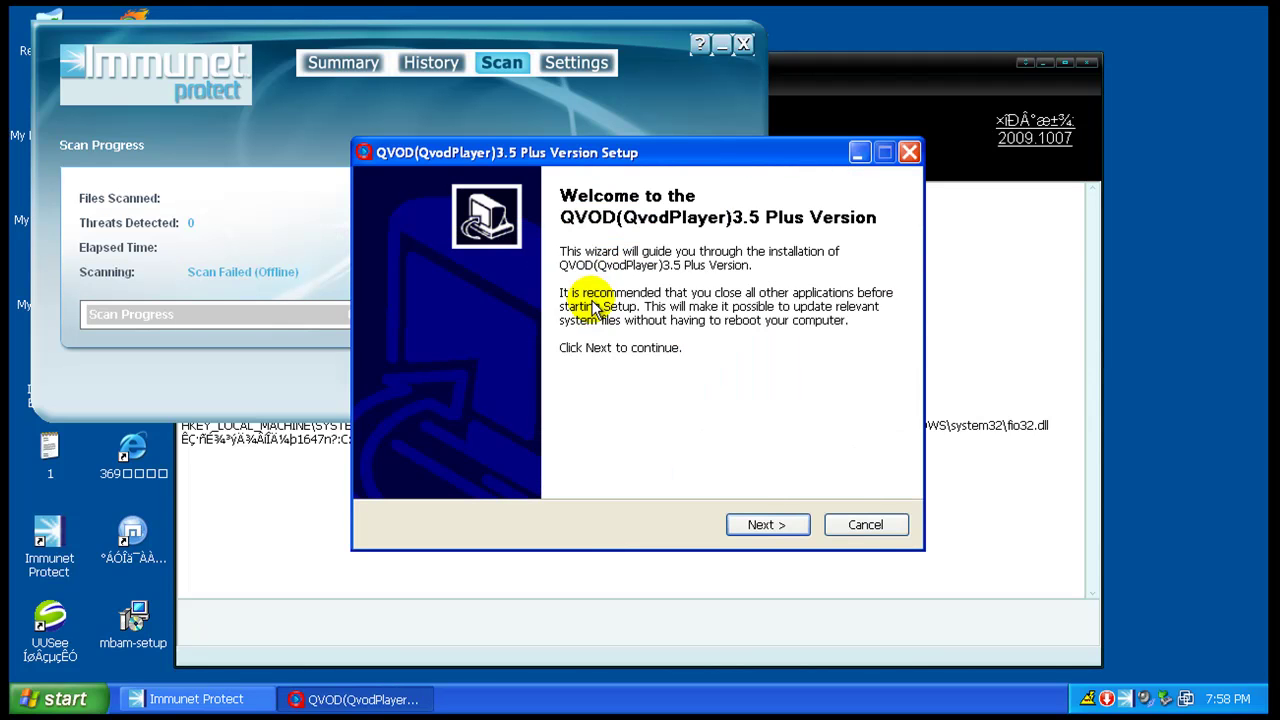
- Cancel and confirm quitting the QvodPlayer 3.5 setup
{"action": "left_click", "coordinate": [866, 525]}
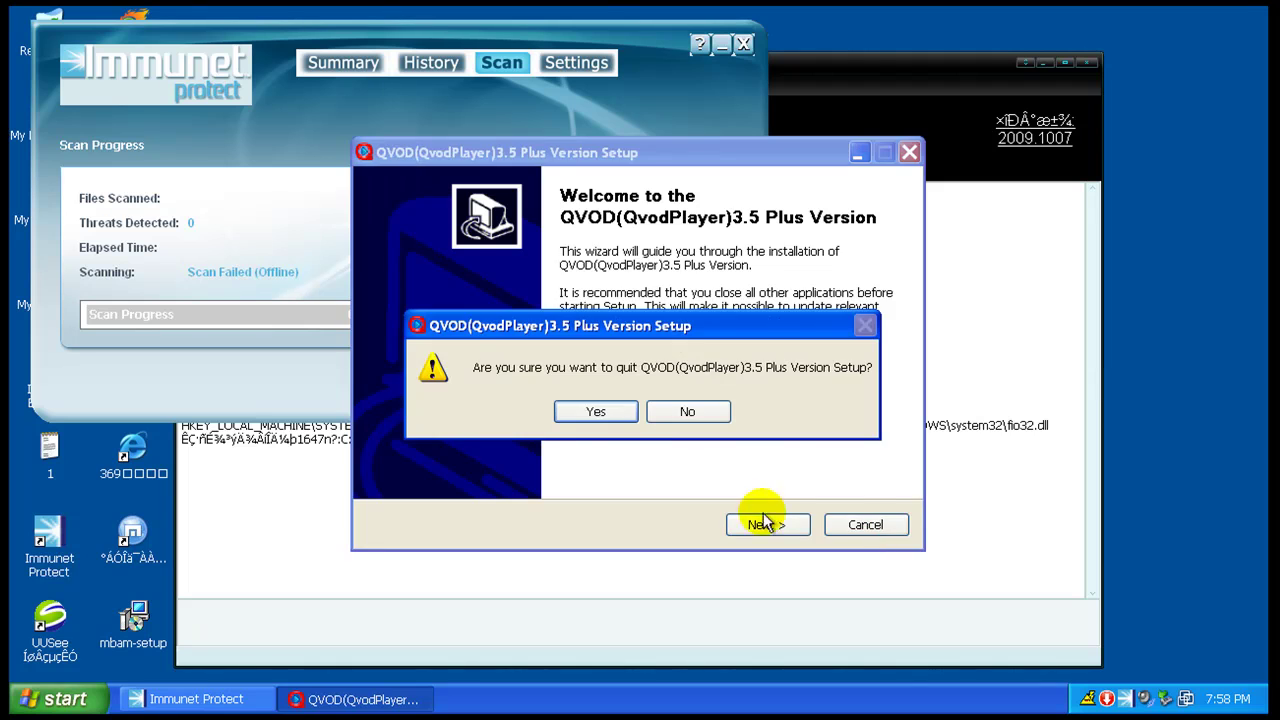
{"action": "left_click", "coordinate": [594, 410]}
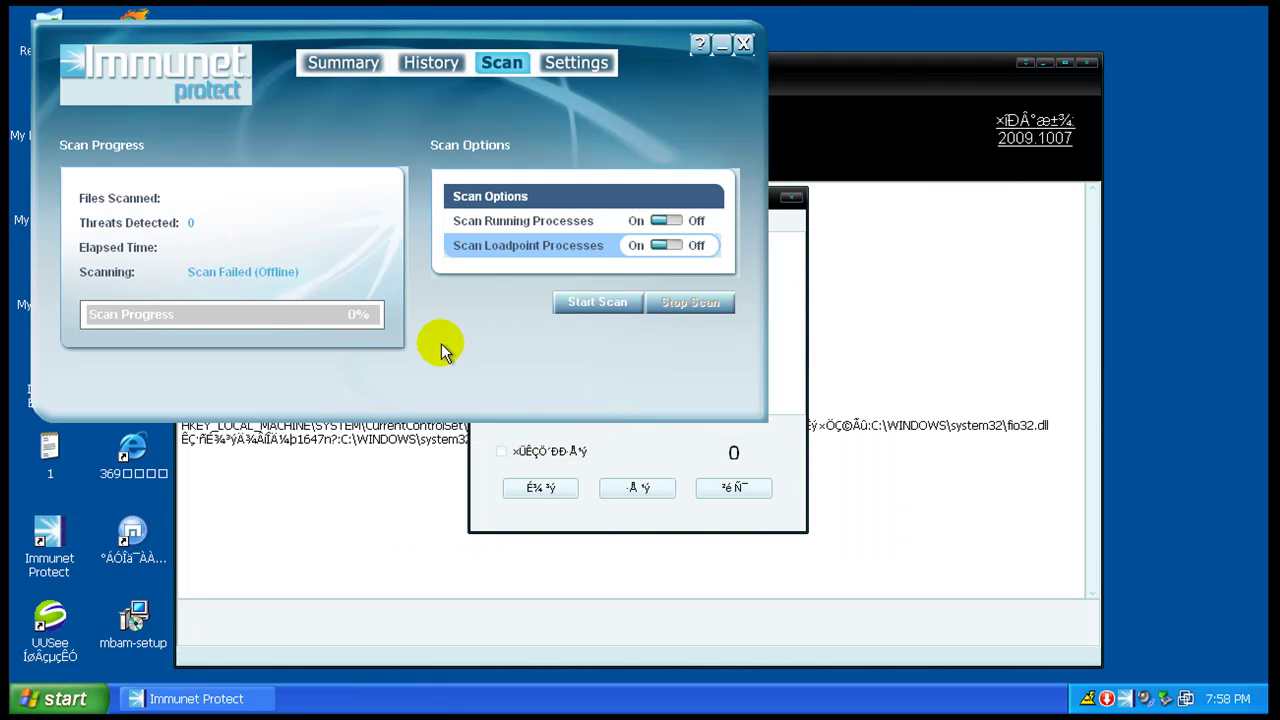
{"action": "left_click_drag", "start_coordinate": [441, 343], "coordinate": [446, 343]}
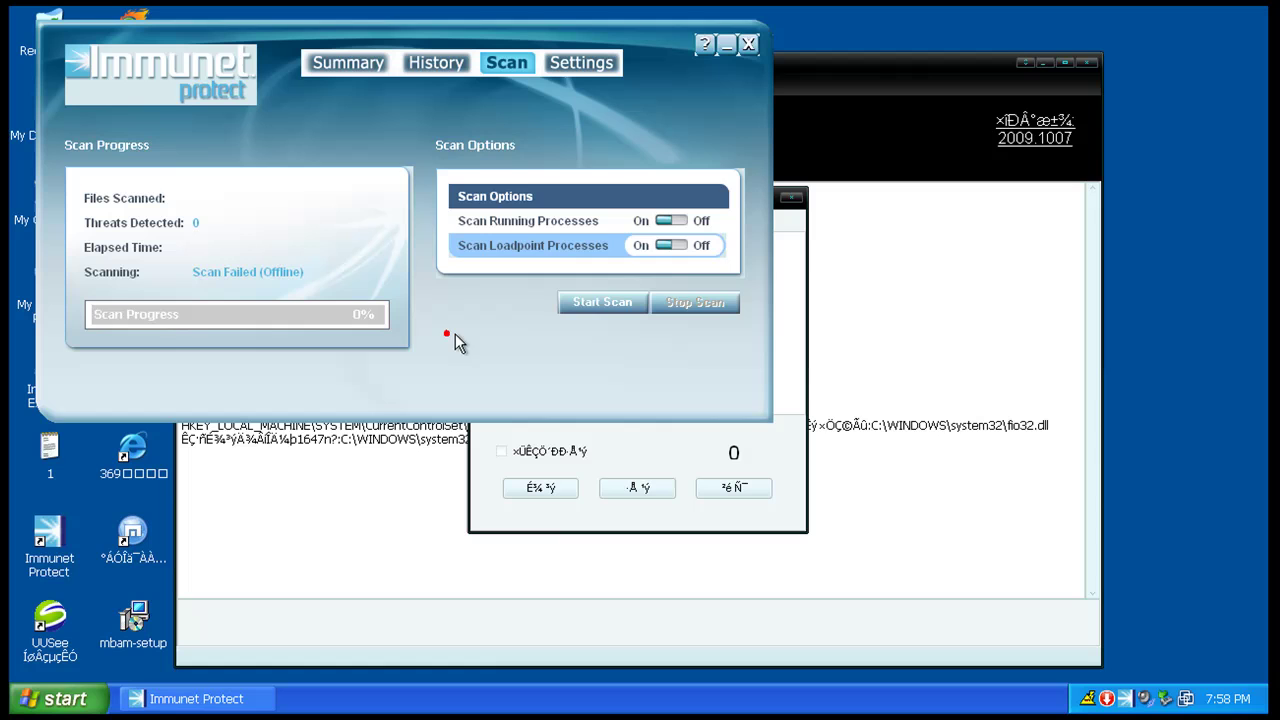
- Turn on Immunet cloud protection from the Summary page
{"action": "left_click", "coordinate": [348, 74]}
{"action": "left_click", "coordinate": [508, 64]}
{"action": "left_click", "coordinate": [370, 62]}
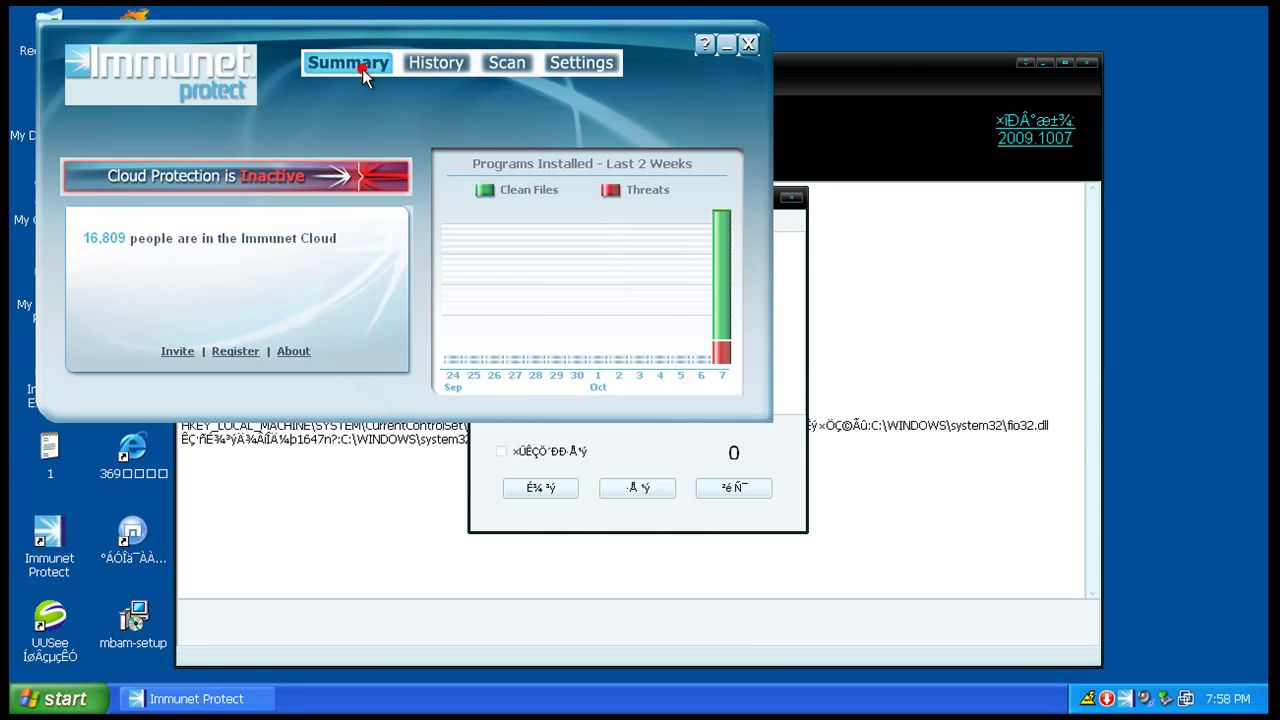
{"action": "left_click", "coordinate": [297, 177]}
- Start a new system scan from the Scan page
{"action": "left_click", "coordinate": [507, 64]}
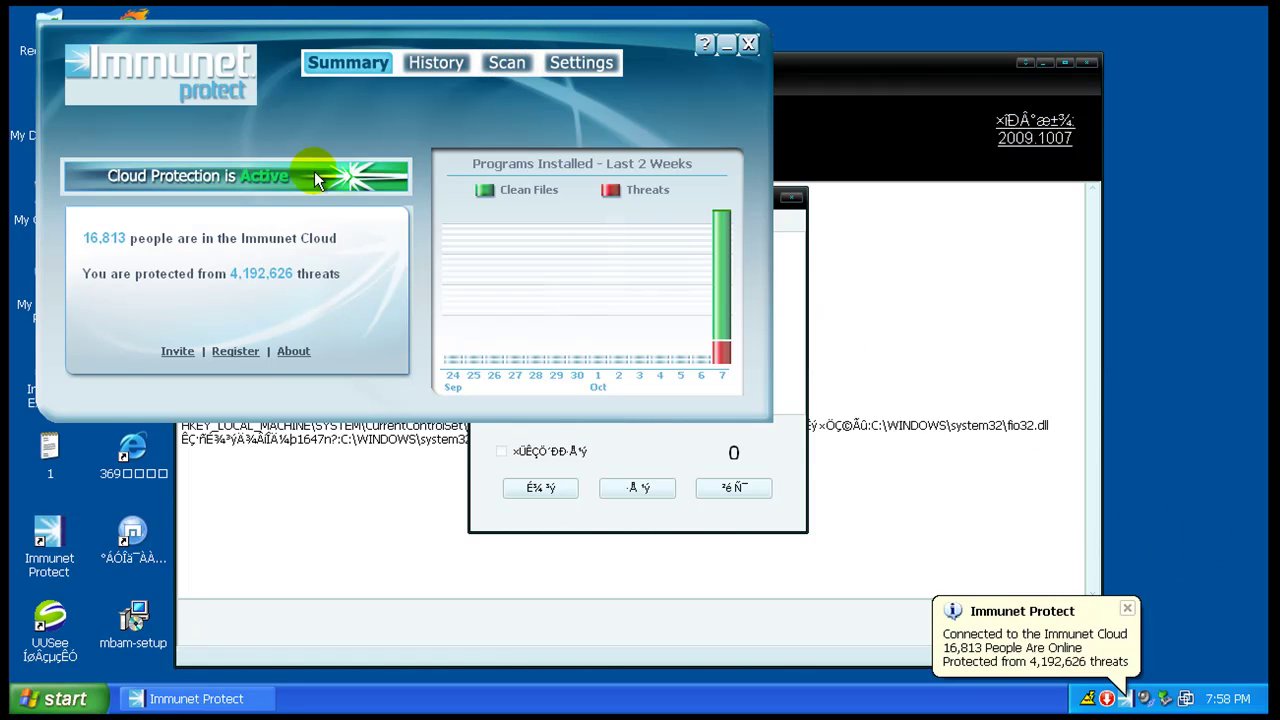
{"action": "left_click", "coordinate": [505, 66]}
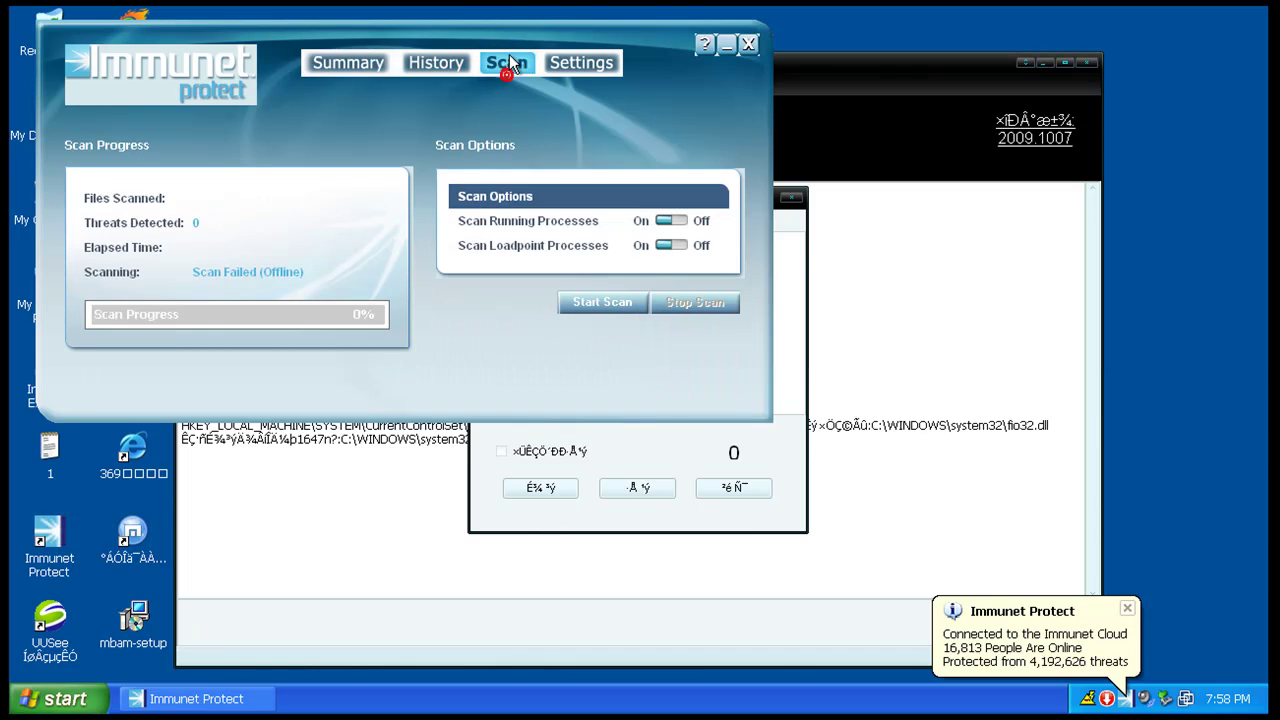
{"action": "left_click", "coordinate": [597, 300]}
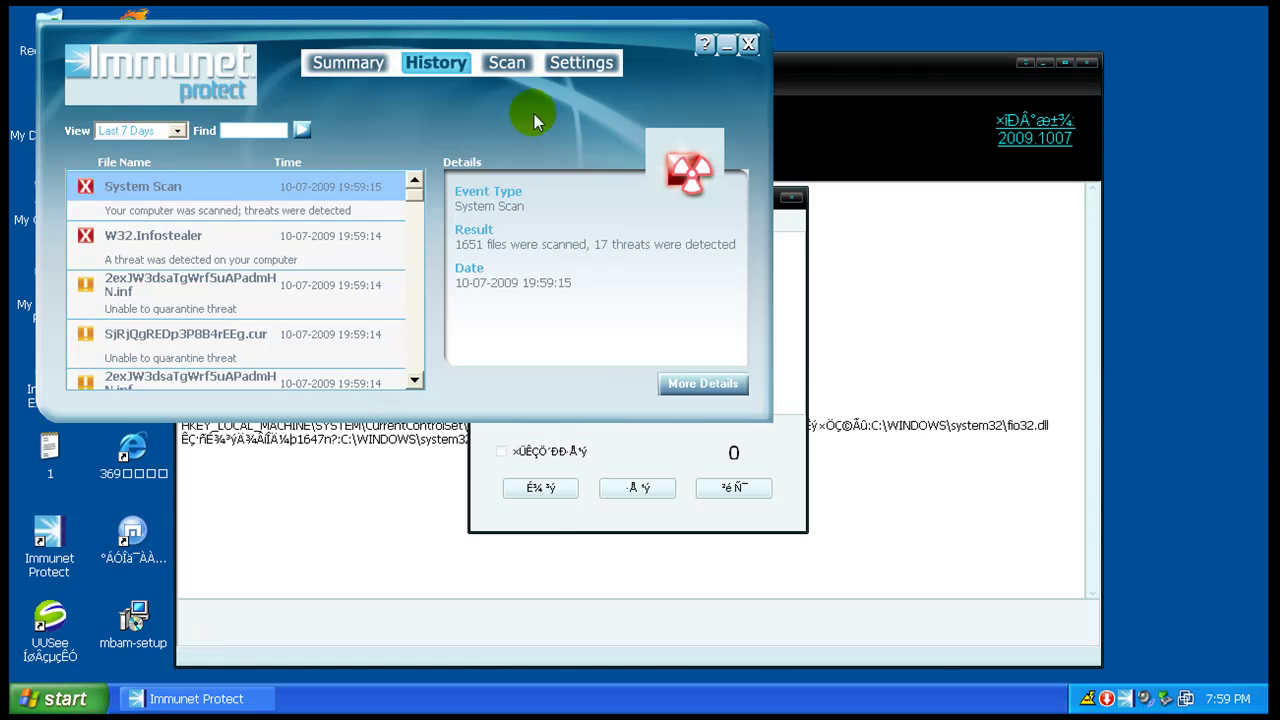
- Reposition the Immunet window and display the scan event History
{"action": "left_click", "coordinate": [516, 64]}
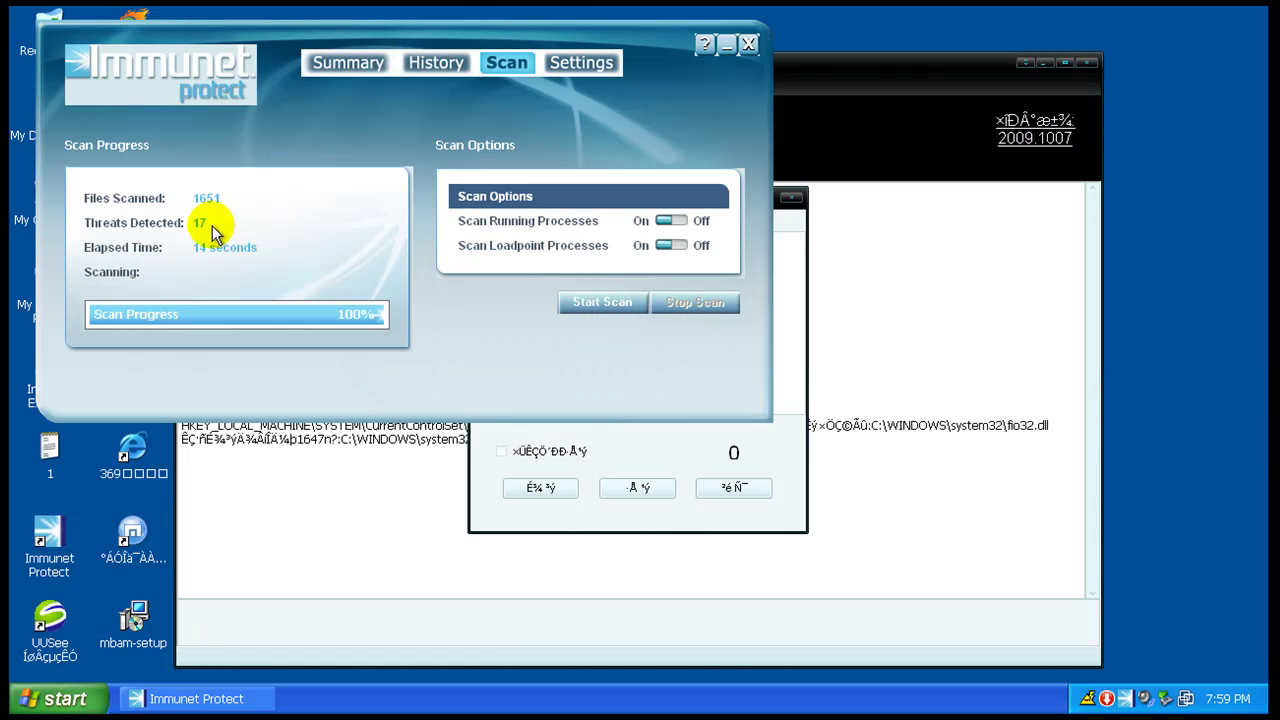
{"action": "left_click_drag", "start_coordinate": [212, 226], "coordinate": [160, 231]}
{"action": "left_click_drag", "start_coordinate": [389, 38], "coordinate": [478, 51]}
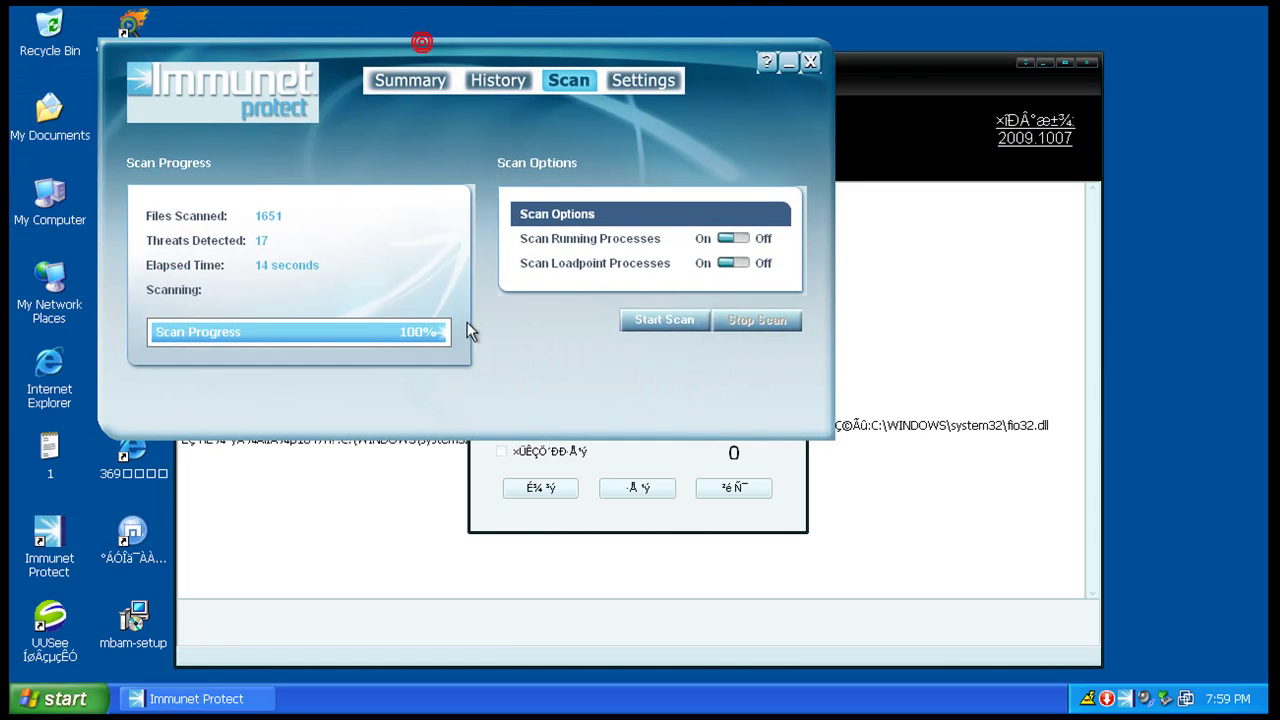
{"action": "left_click", "coordinate": [412, 82]}
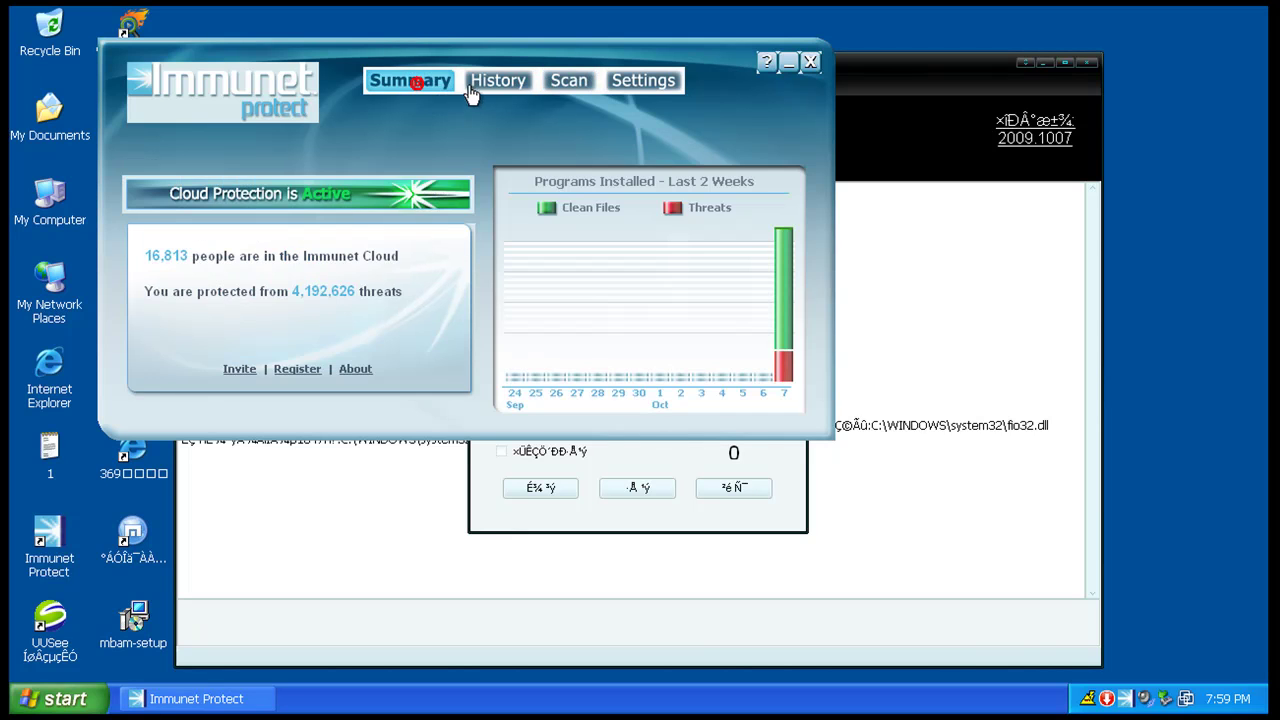
{"action": "left_click", "coordinate": [496, 81]}
- Inspect the System Scan and 'Unable to quarantine' entries for 2exJW3dsaTgWrf5uAPadmHN.inf
{"action": "left_click", "coordinate": [232, 198]}
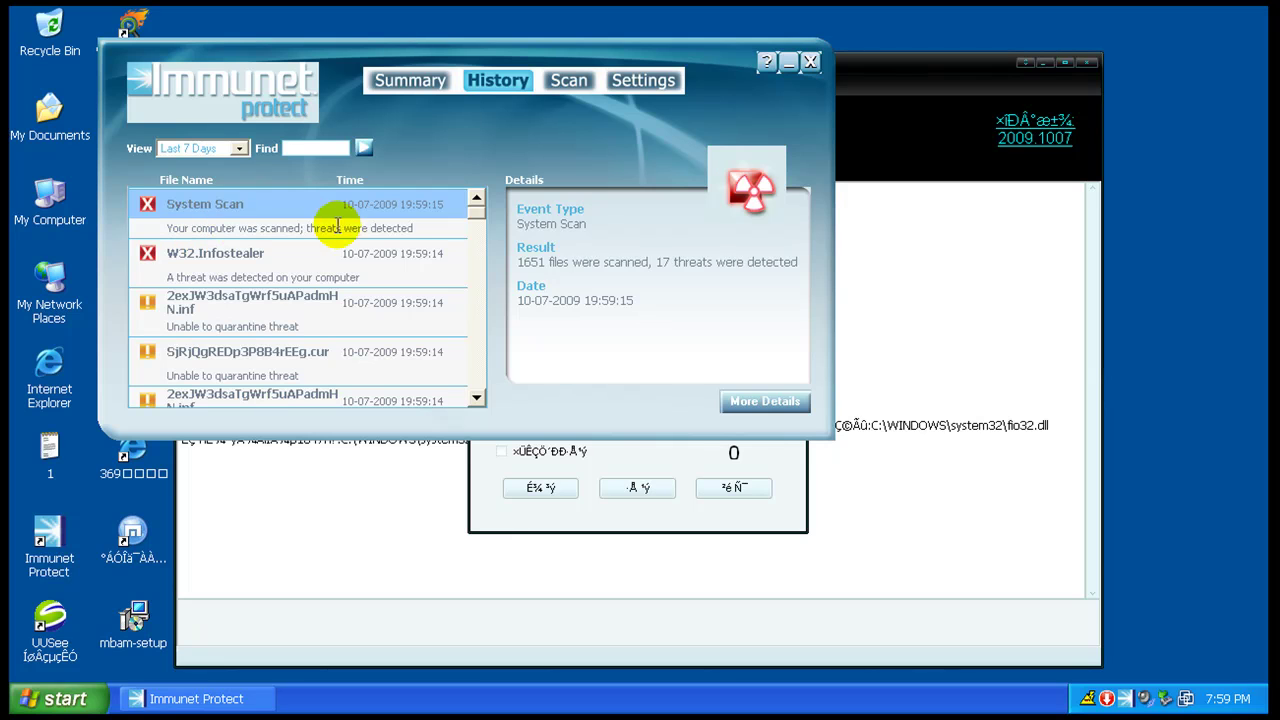
{"action": "left_click", "coordinate": [182, 316]}
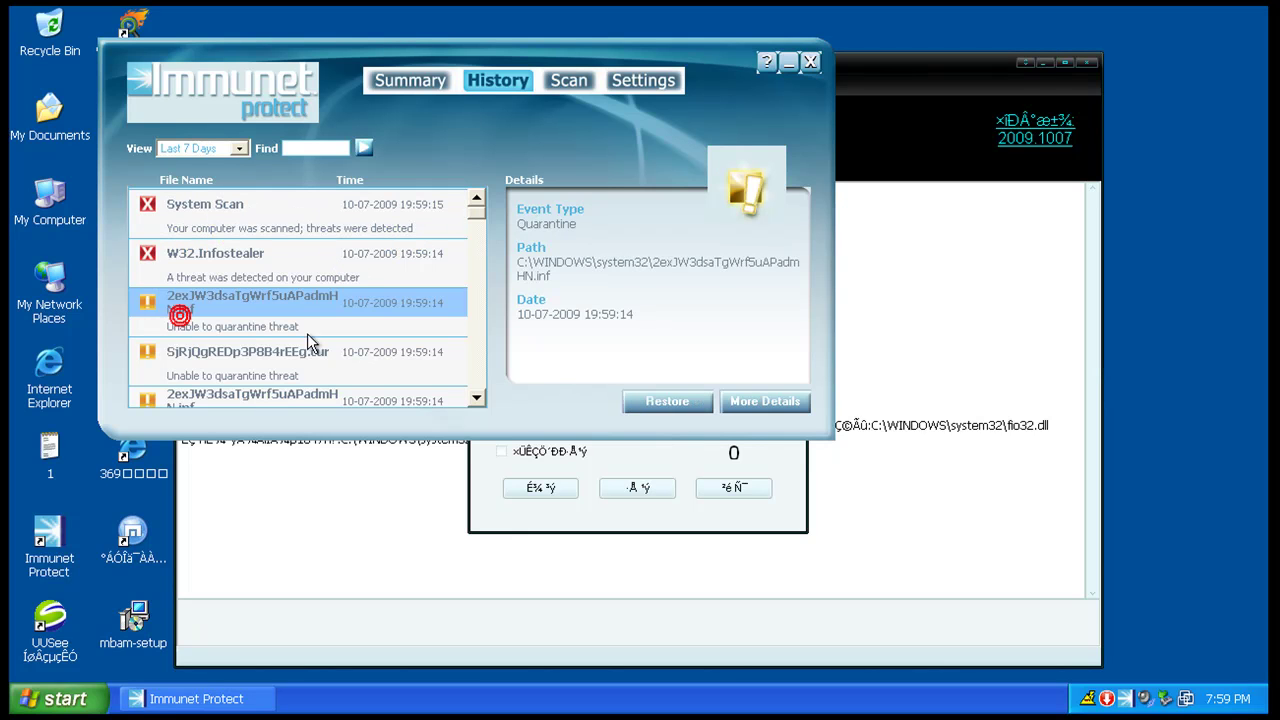
{"action": "left_click", "coordinate": [259, 385]}
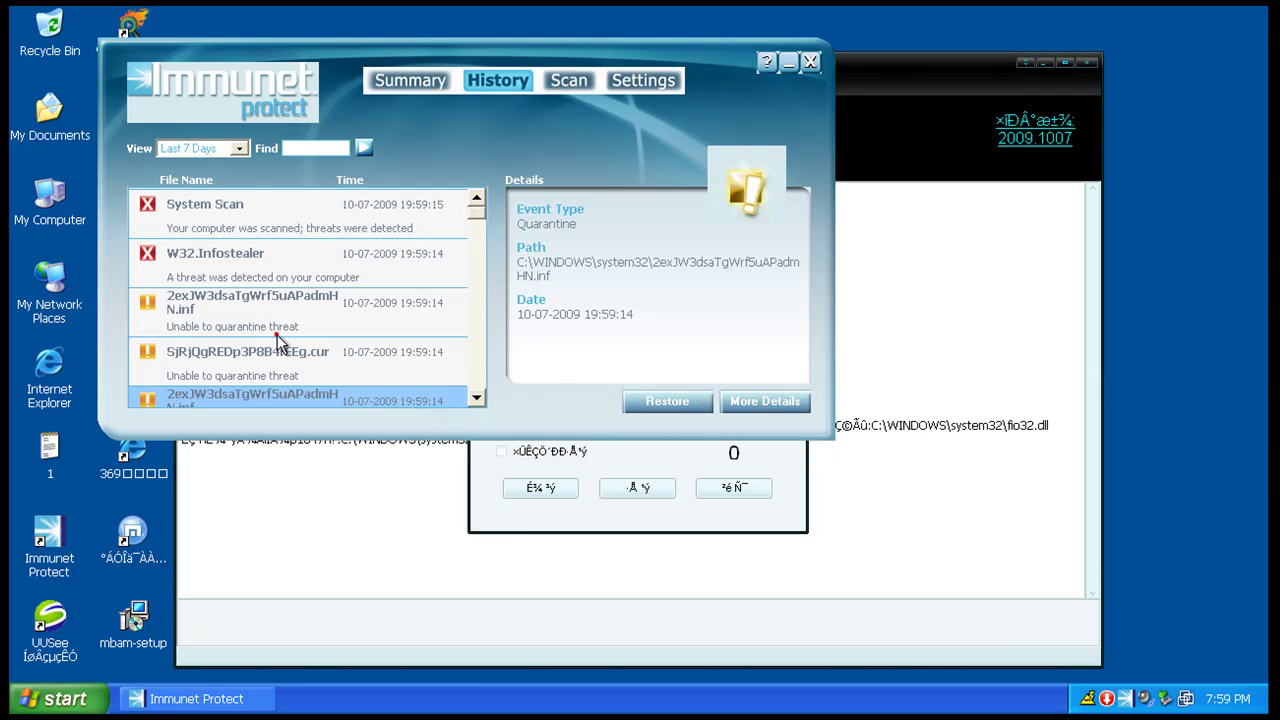
{"action": "scroll", "coordinate": [280, 340], "scroll_direction": "down", "scroll_amount": 4}
{"action": "scroll", "coordinate": [290, 338], "scroll_direction": "down", "scroll_amount": 3}
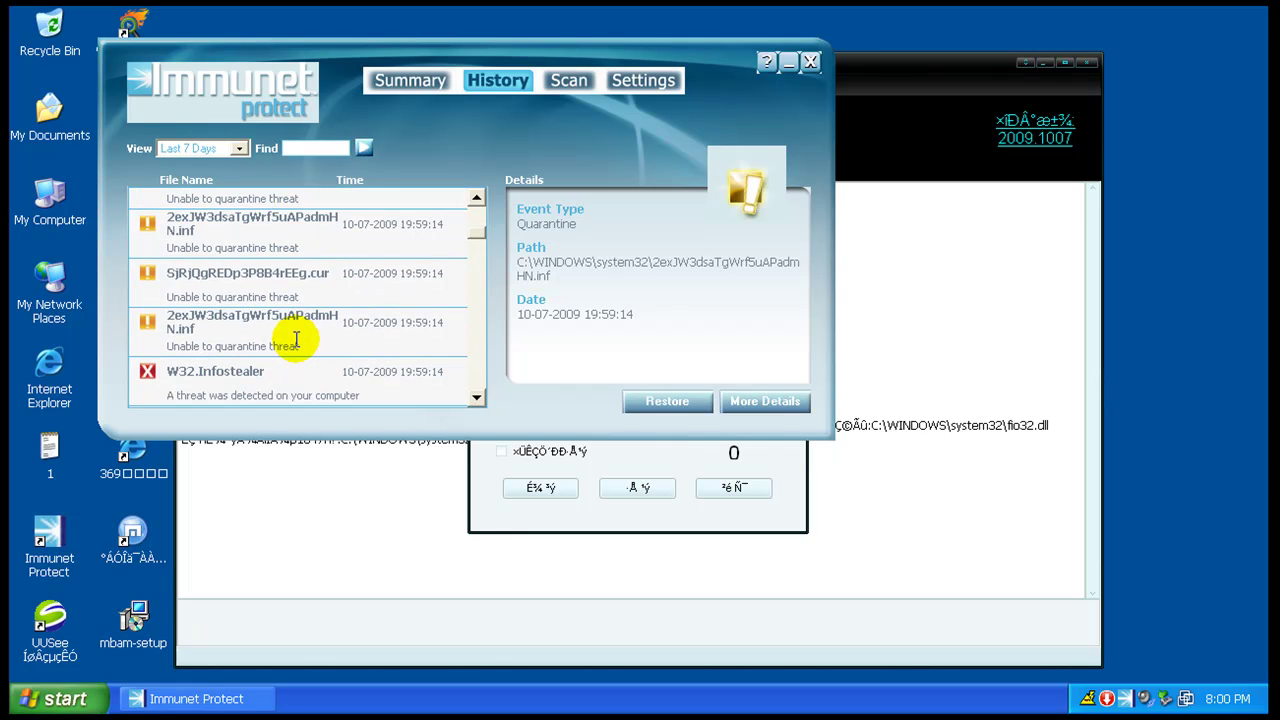
{"action": "scroll", "coordinate": [423, 289], "scroll_direction": "up", "scroll_amount": 5}
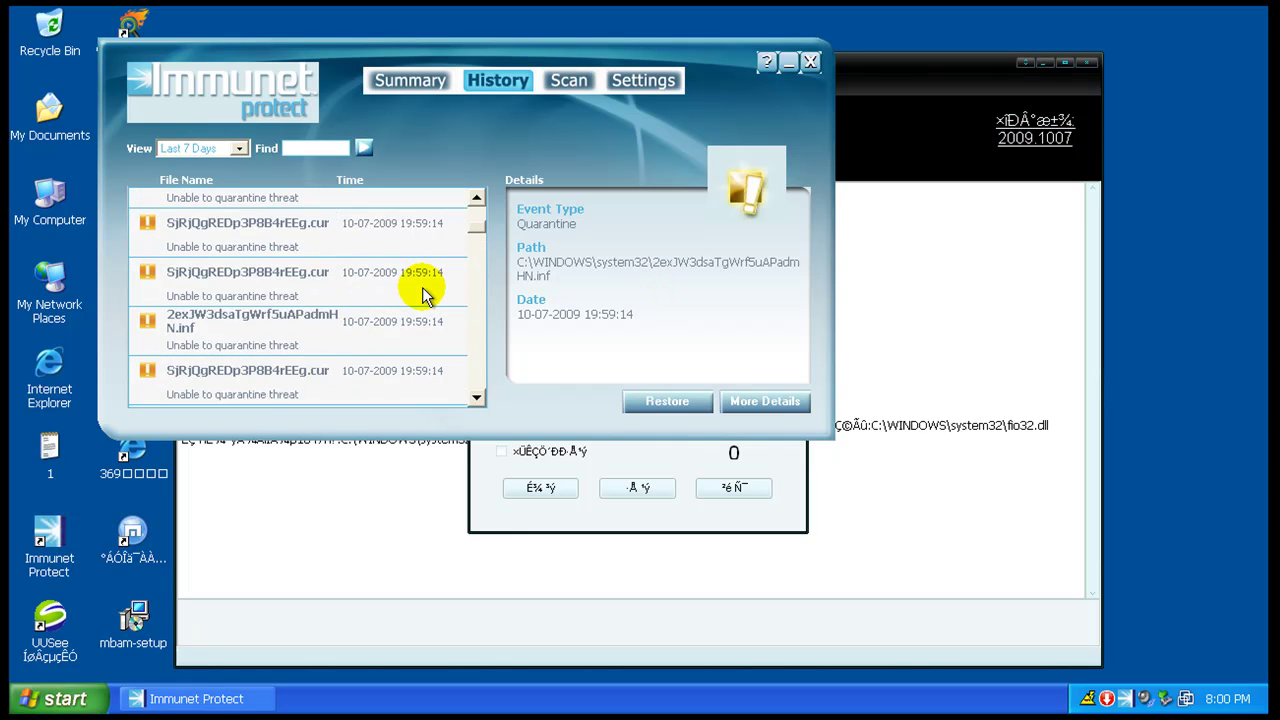
- Close Immunet Protect and launch the mbam-setup installer from the desktop
{"action": "left_click", "coordinate": [810, 62]}
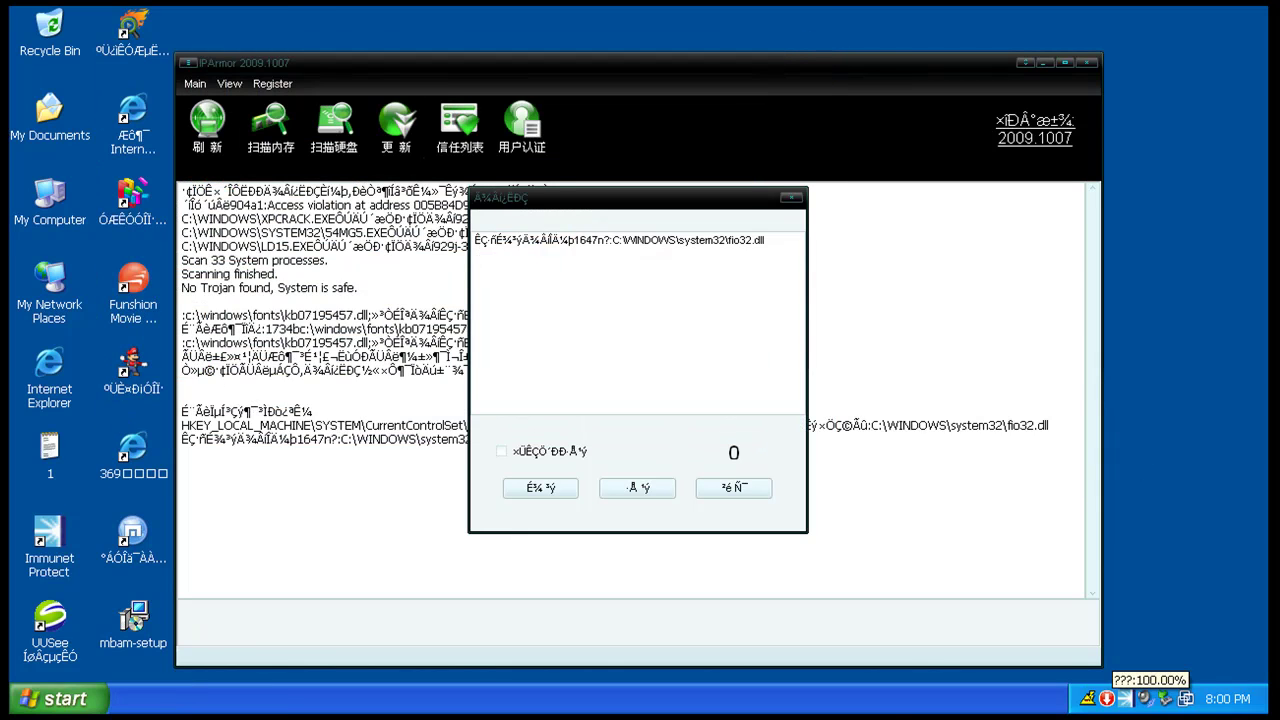
{"action": "left_click", "coordinate": [134, 620]}
{"action": "double_click", "coordinate": [135, 620]}
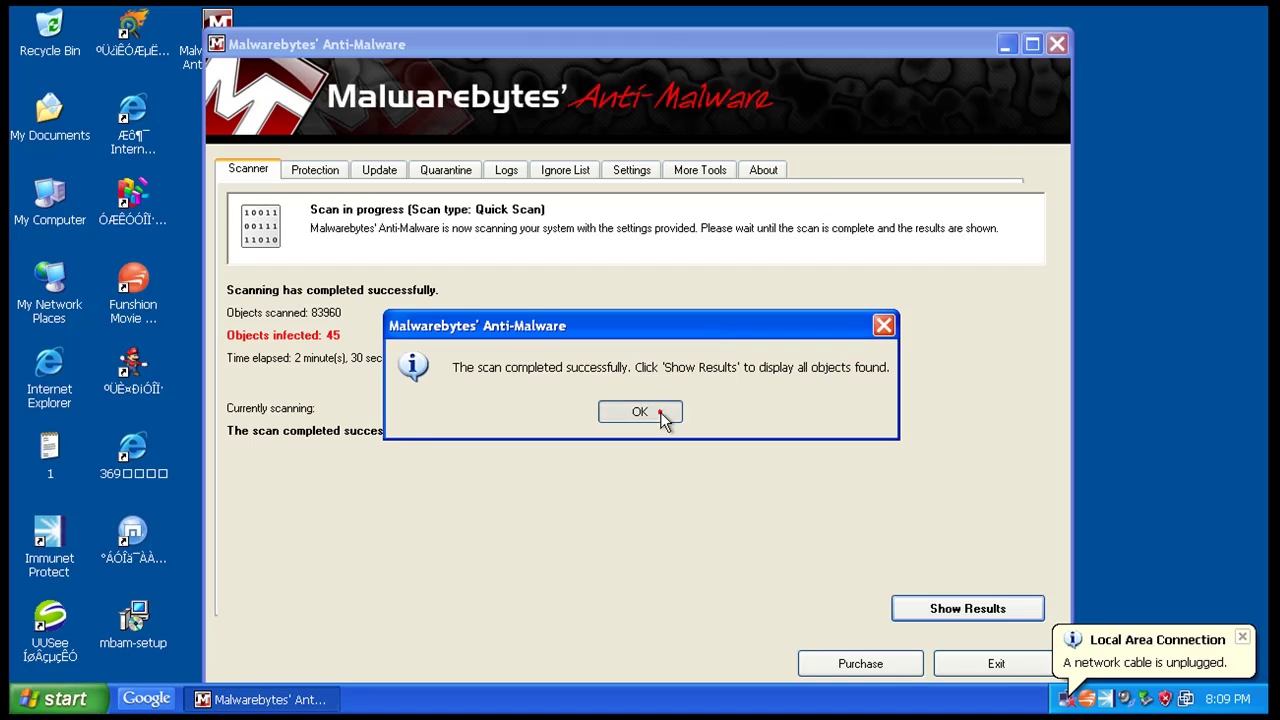
- Show the scan results and widen the Items and Vendor columns
{"action": "left_click", "coordinate": [661, 413]}
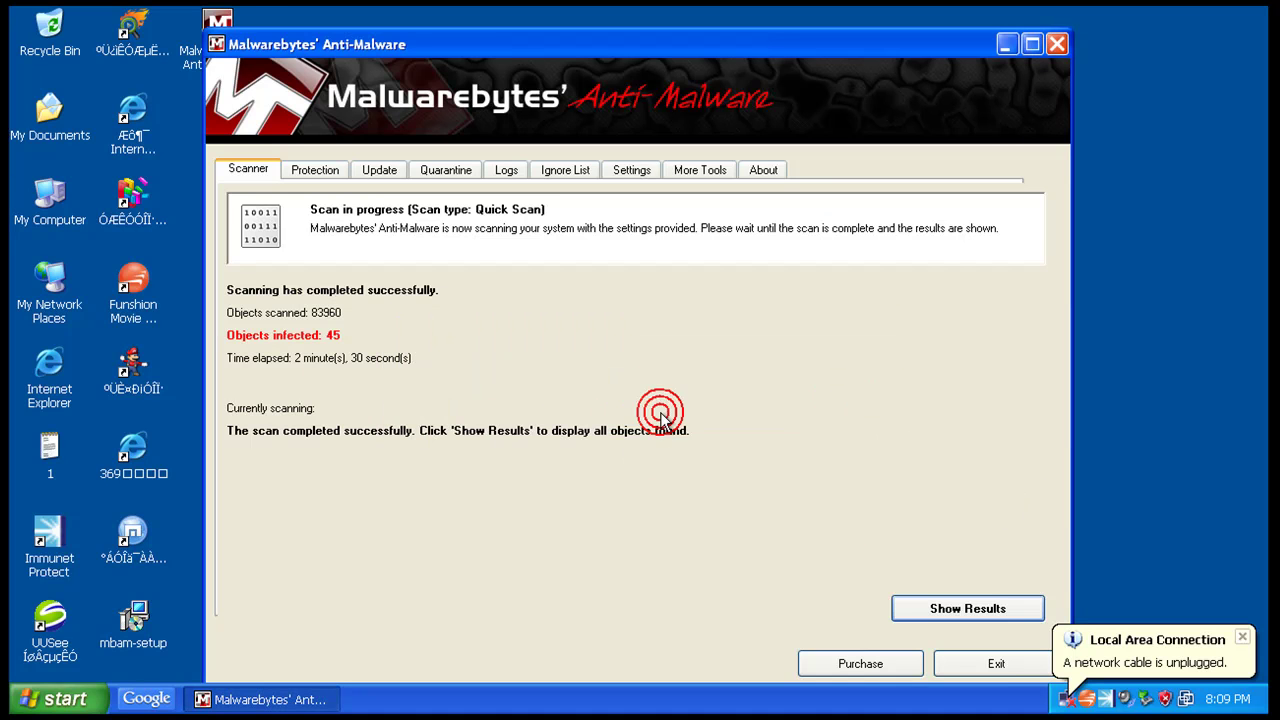
{"action": "left_click", "coordinate": [925, 612]}
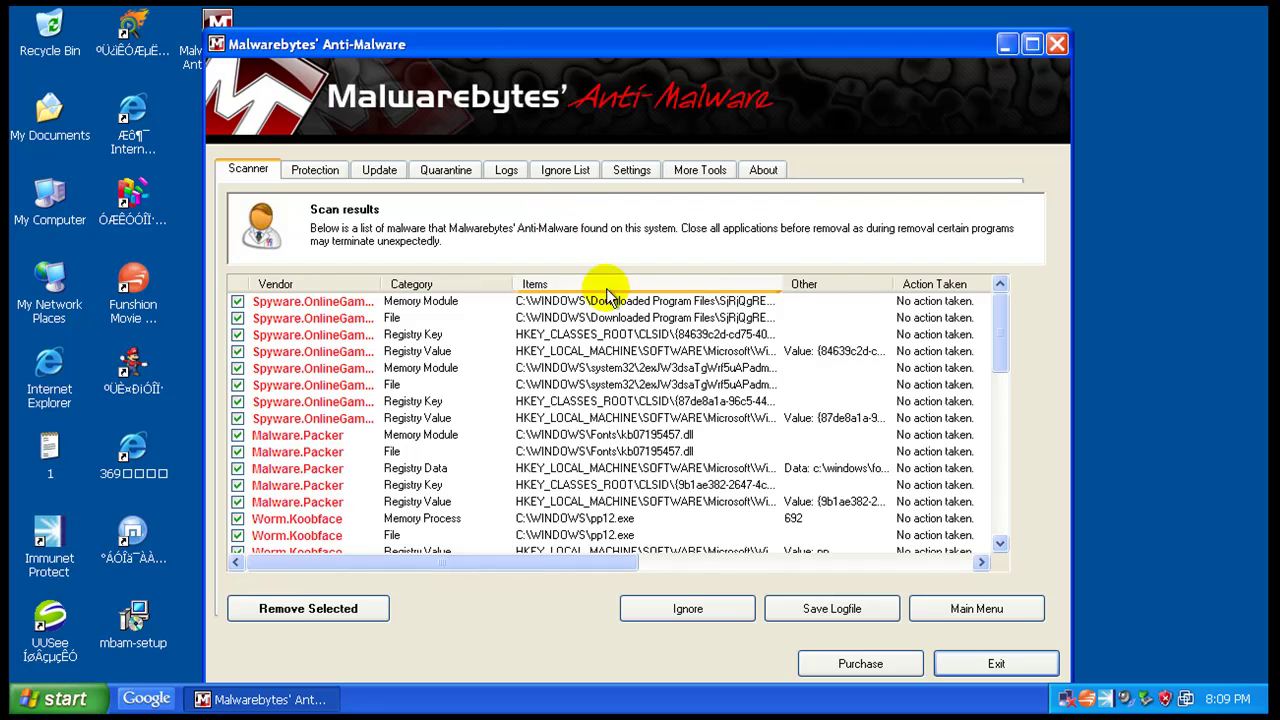
{"action": "left_click_drag", "start_coordinate": [780, 284], "coordinate": [882, 285]}
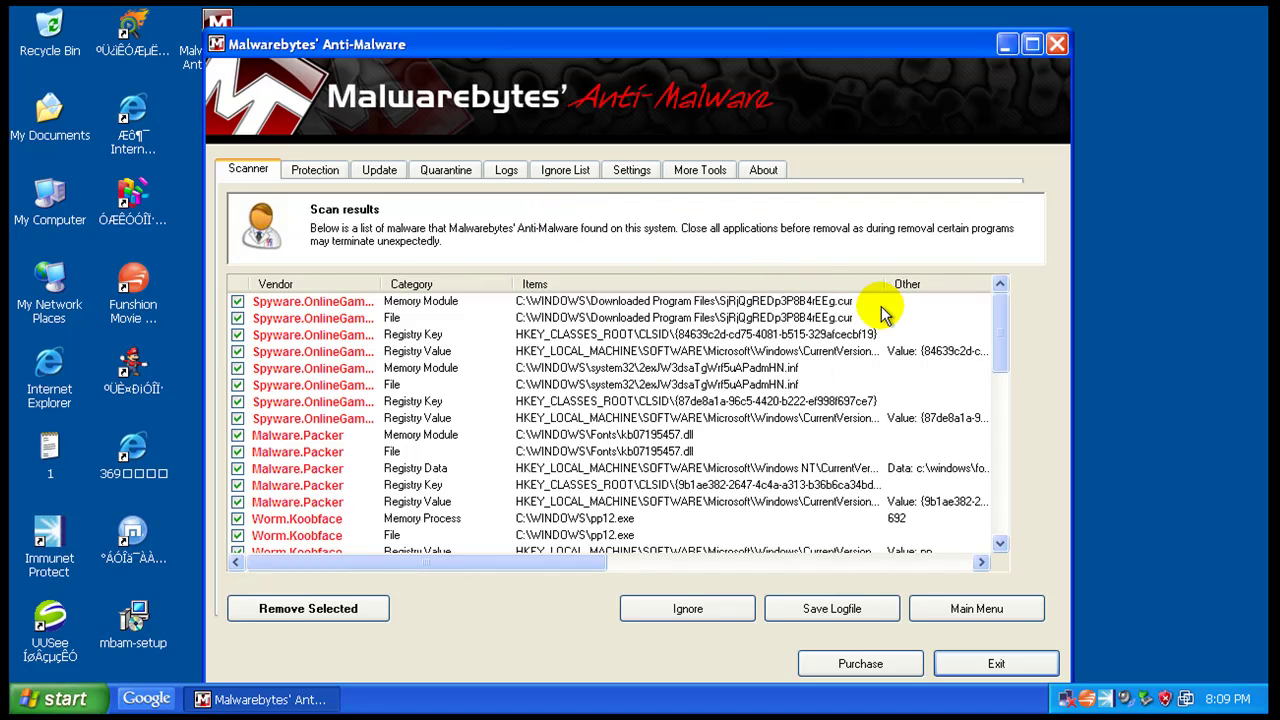
{"action": "mouse_move", "coordinate": [380, 284]}
{"action": "left_mouse_down"}
{"action": "mouse_move", "coordinate": [462, 286]}
{"action": "mouse_move", "coordinate": [402, 286]}
{"action": "left_mouse_up"}
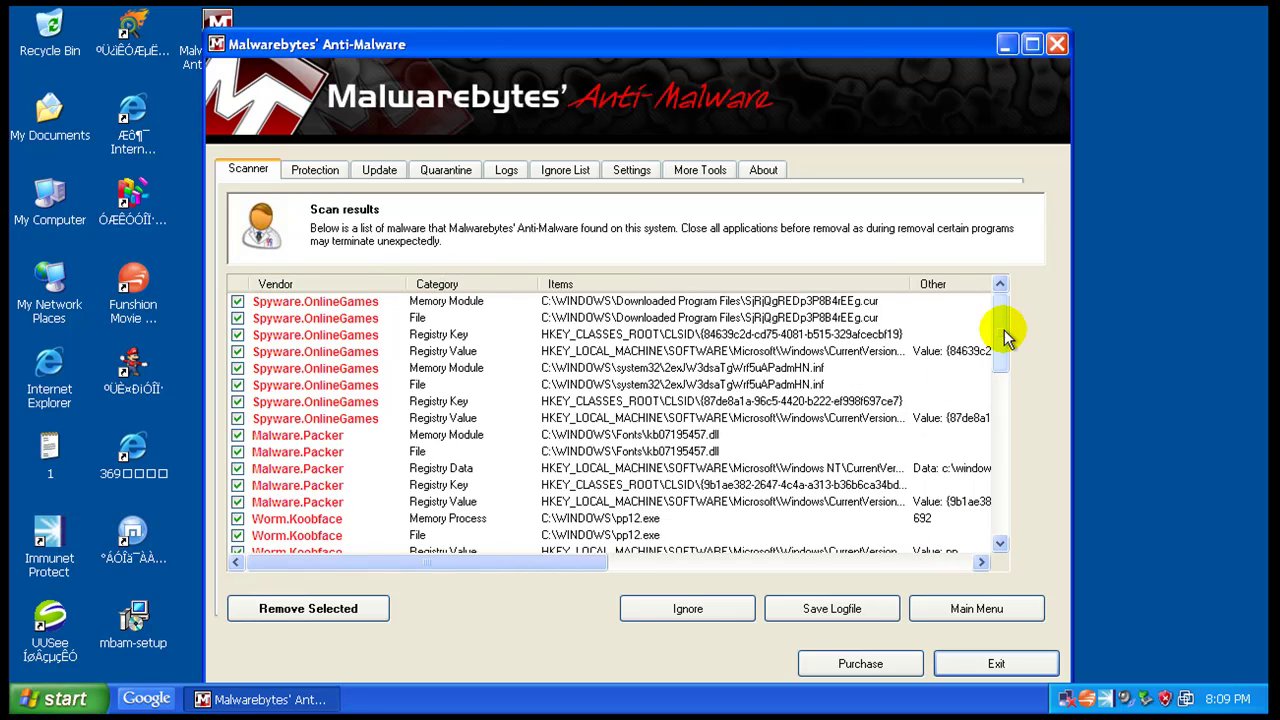
{"action": "mouse_move", "coordinate": [1005, 338]}
{"action": "left_mouse_down"}
{"action": "mouse_move", "coordinate": [1005, 422]}
{"action": "mouse_move", "coordinate": [1006, 363]}
{"action": "left_mouse_up"}
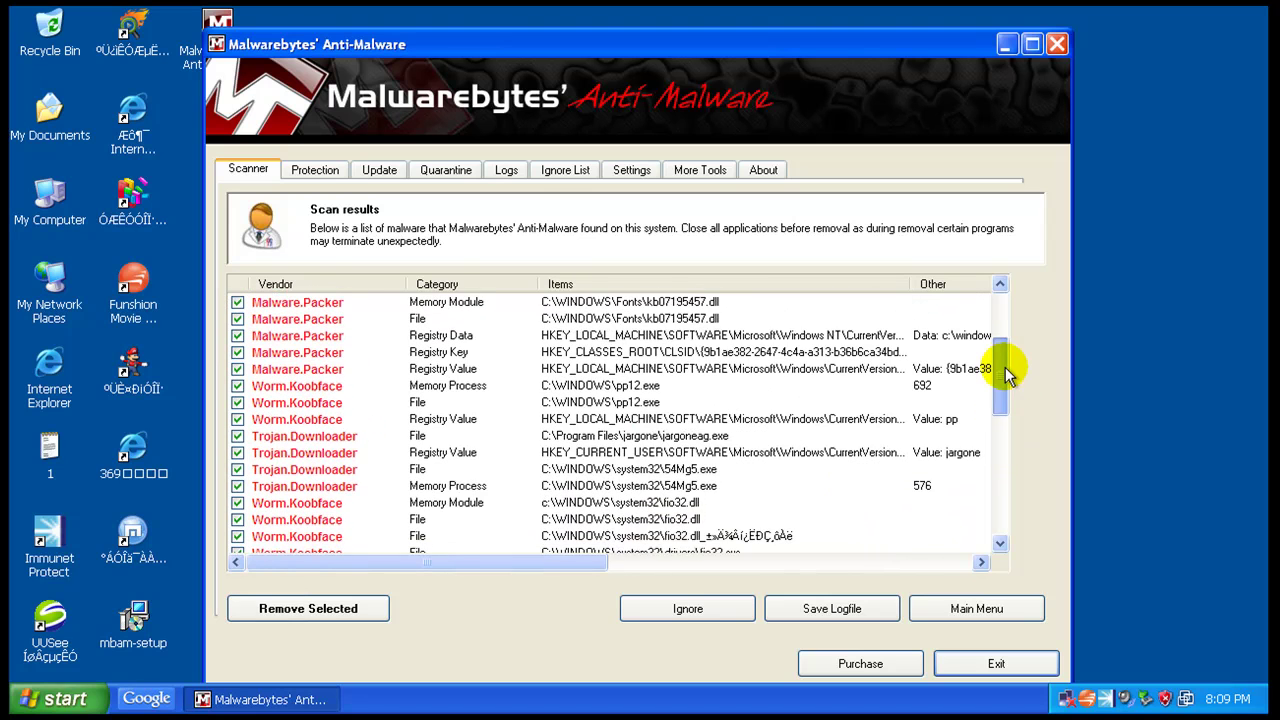
- Sort the detections by vendor and browse Rootkit.Agent, Security.Hijack and others
{"action": "left_click", "coordinate": [318, 284]}
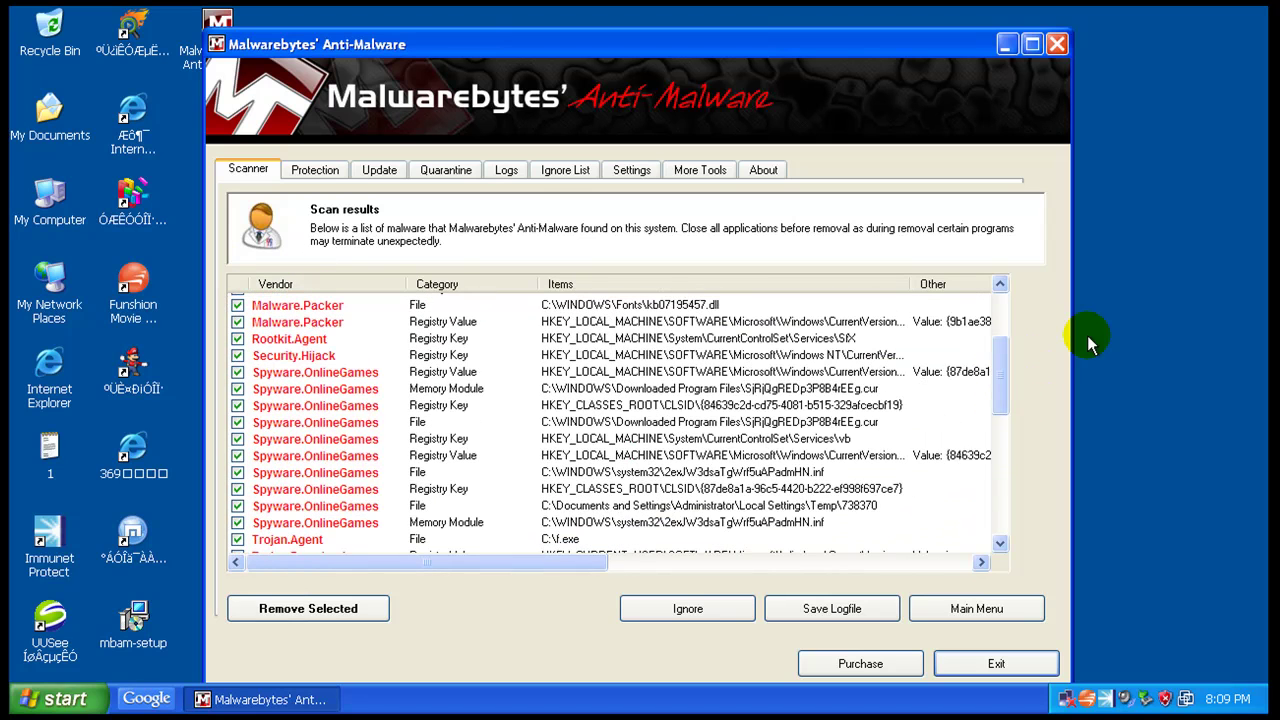
{"action": "left_click", "coordinate": [540, 339]}
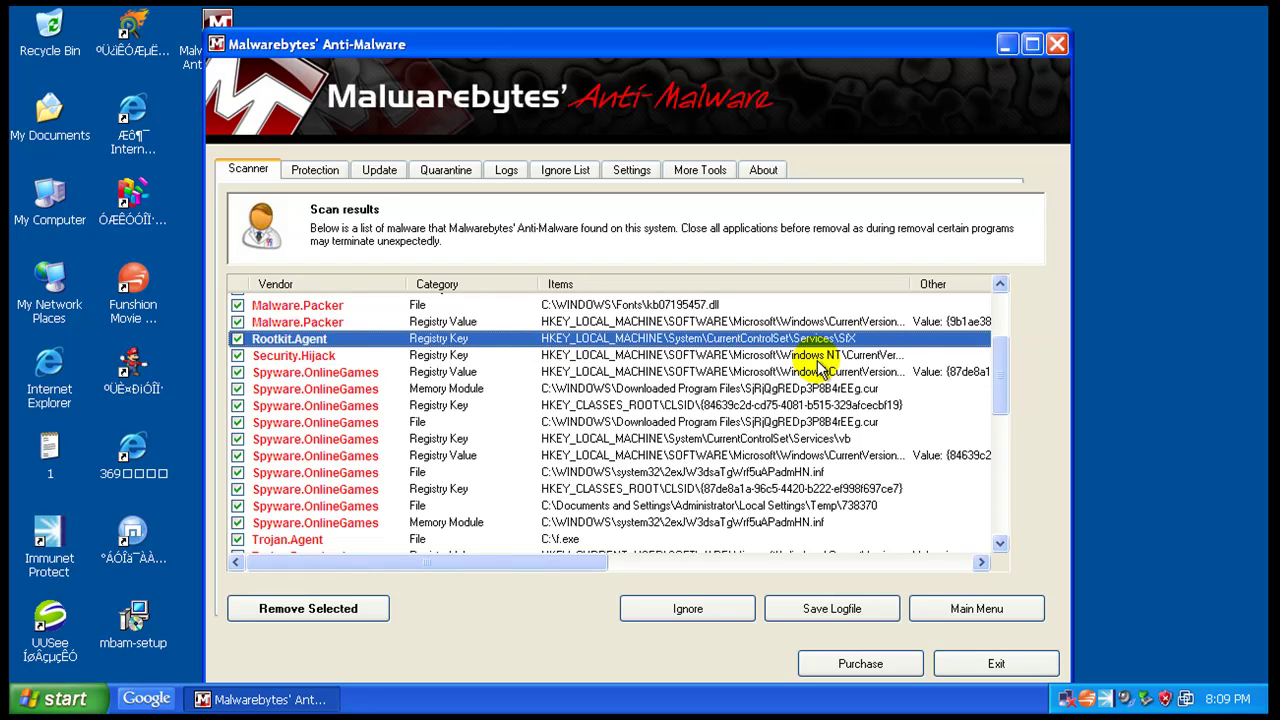
{"action": "left_click", "coordinate": [598, 358]}
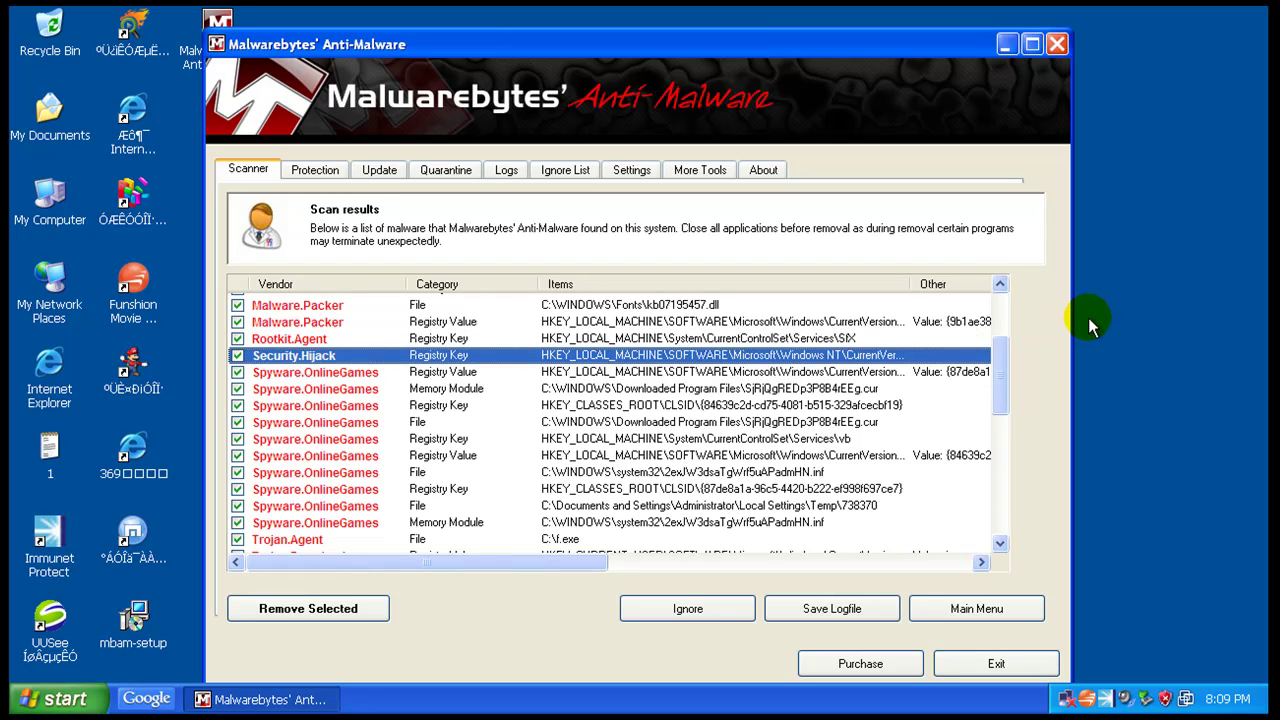
{"action": "left_click_drag", "start_coordinate": [999, 362], "coordinate": [985, 505]}
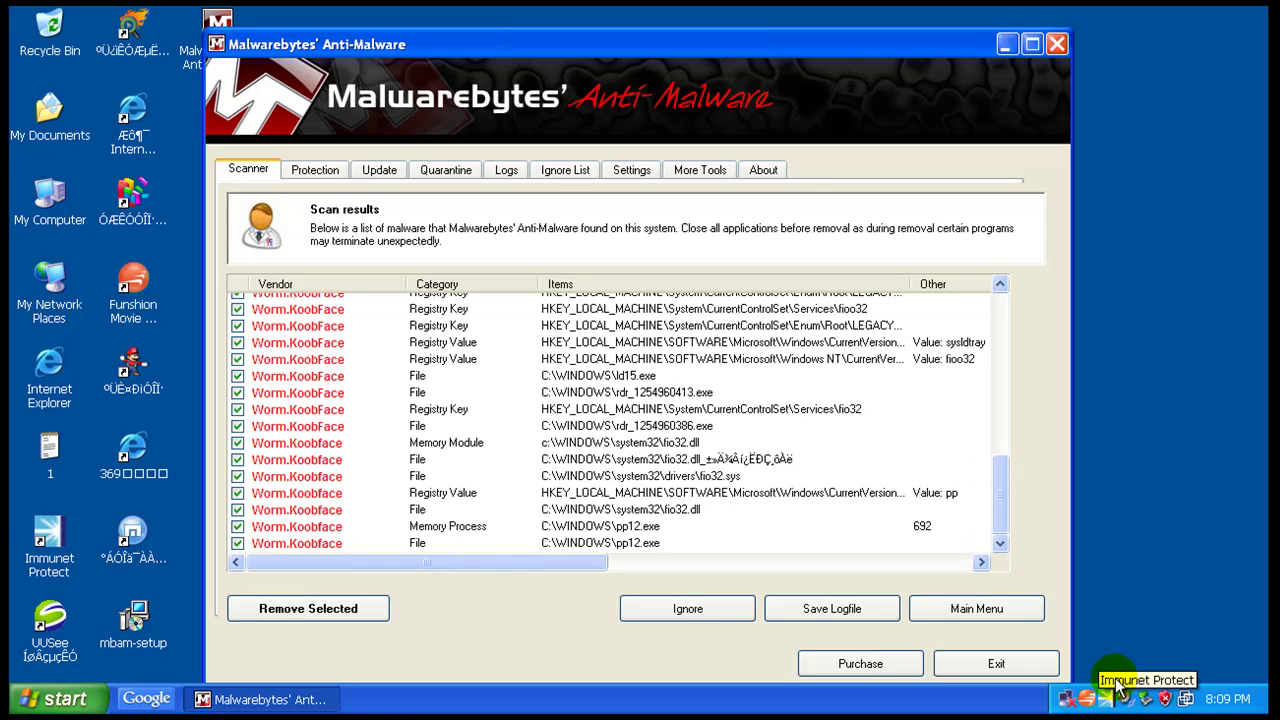
{"action": "left_click", "coordinate": [1119, 646]}
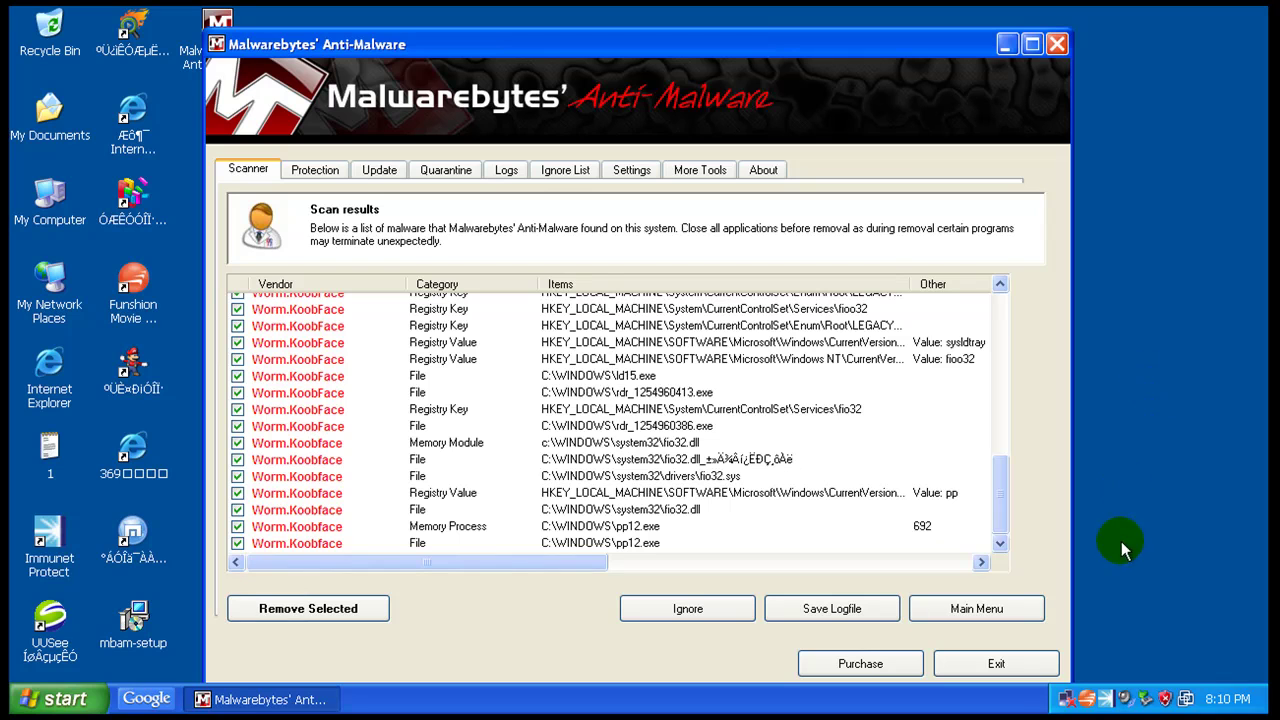
{"action": "left_click", "coordinate": [976, 608]}
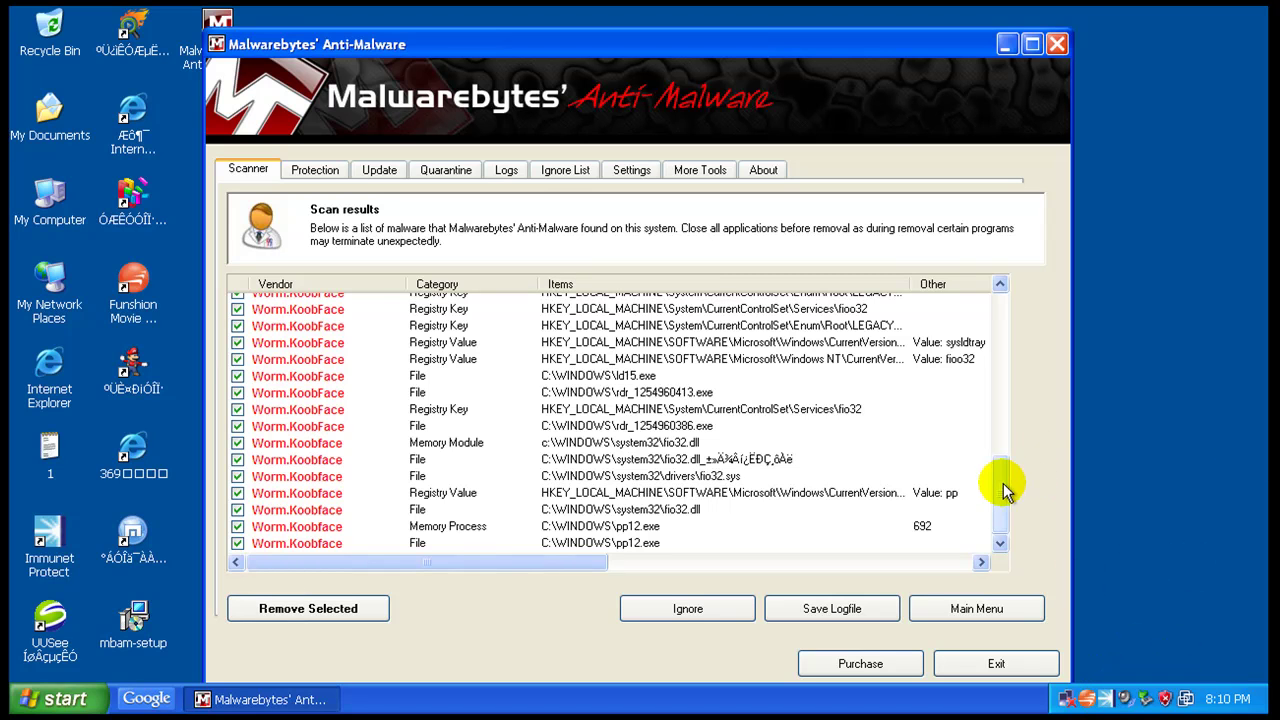
{"action": "left_click_drag", "start_coordinate": [1000, 486], "coordinate": [1042, 486]}
{"action": "left_click", "coordinate": [833, 45]}
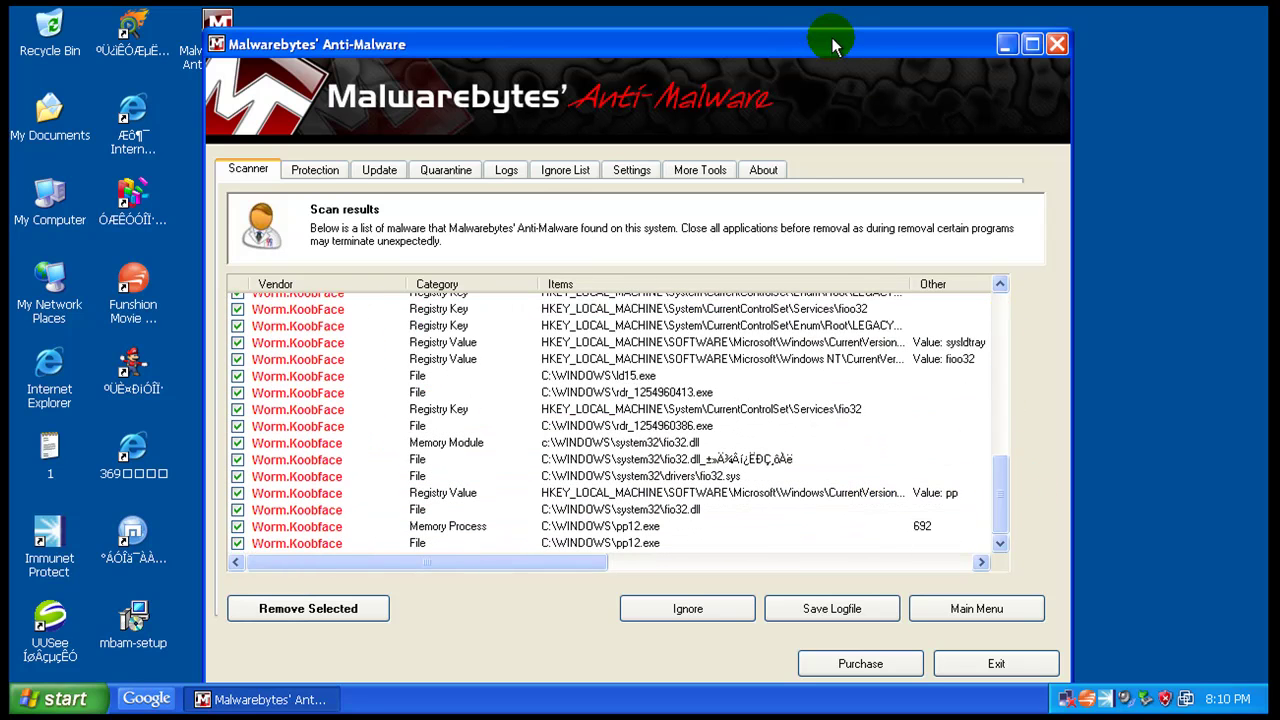
{"action": "left_click", "coordinate": [1118, 458]}
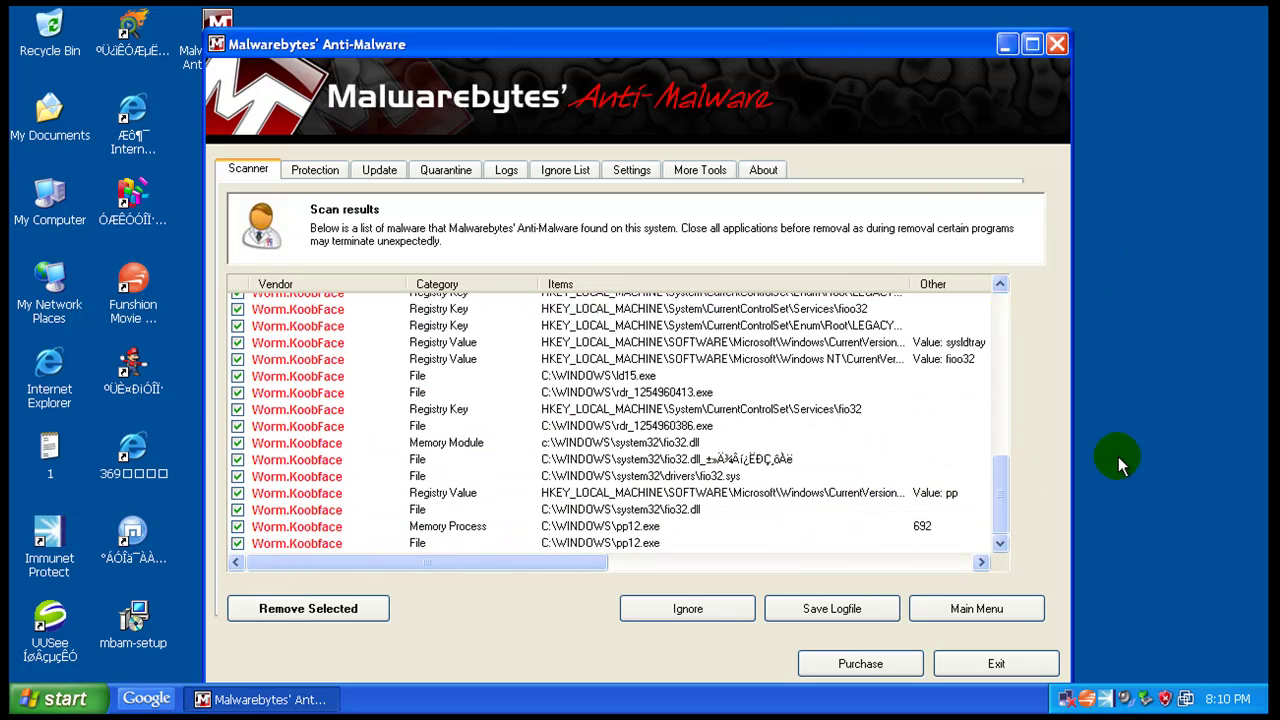